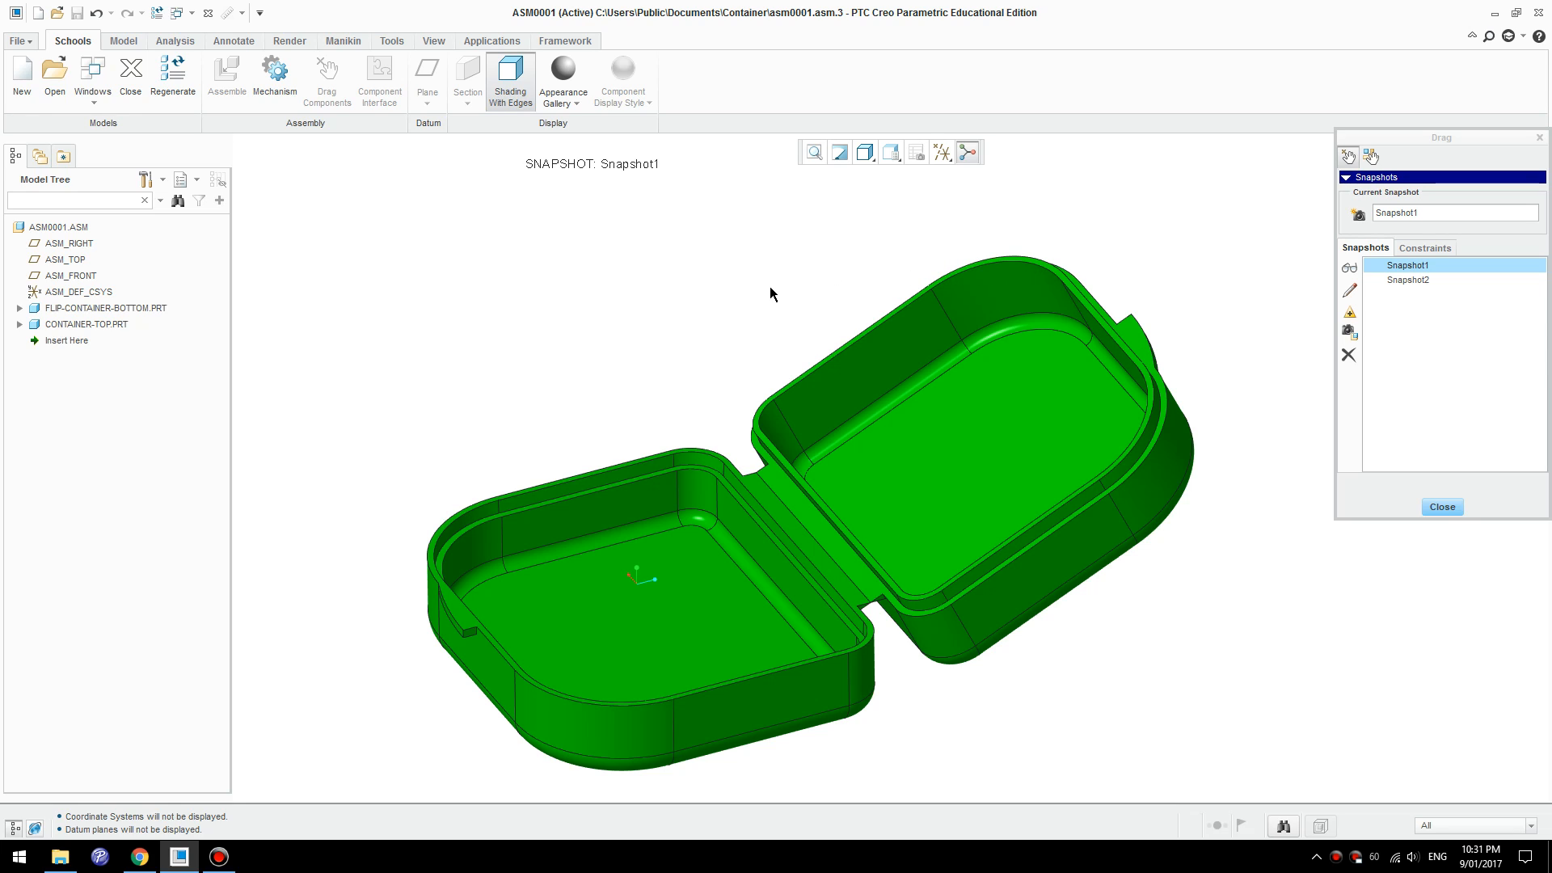
- Display Snapshot2 of the container assembly, orbit to inspect it, and leave the component drag dialog
right_click(1391, 271)
left_click(1409, 280)
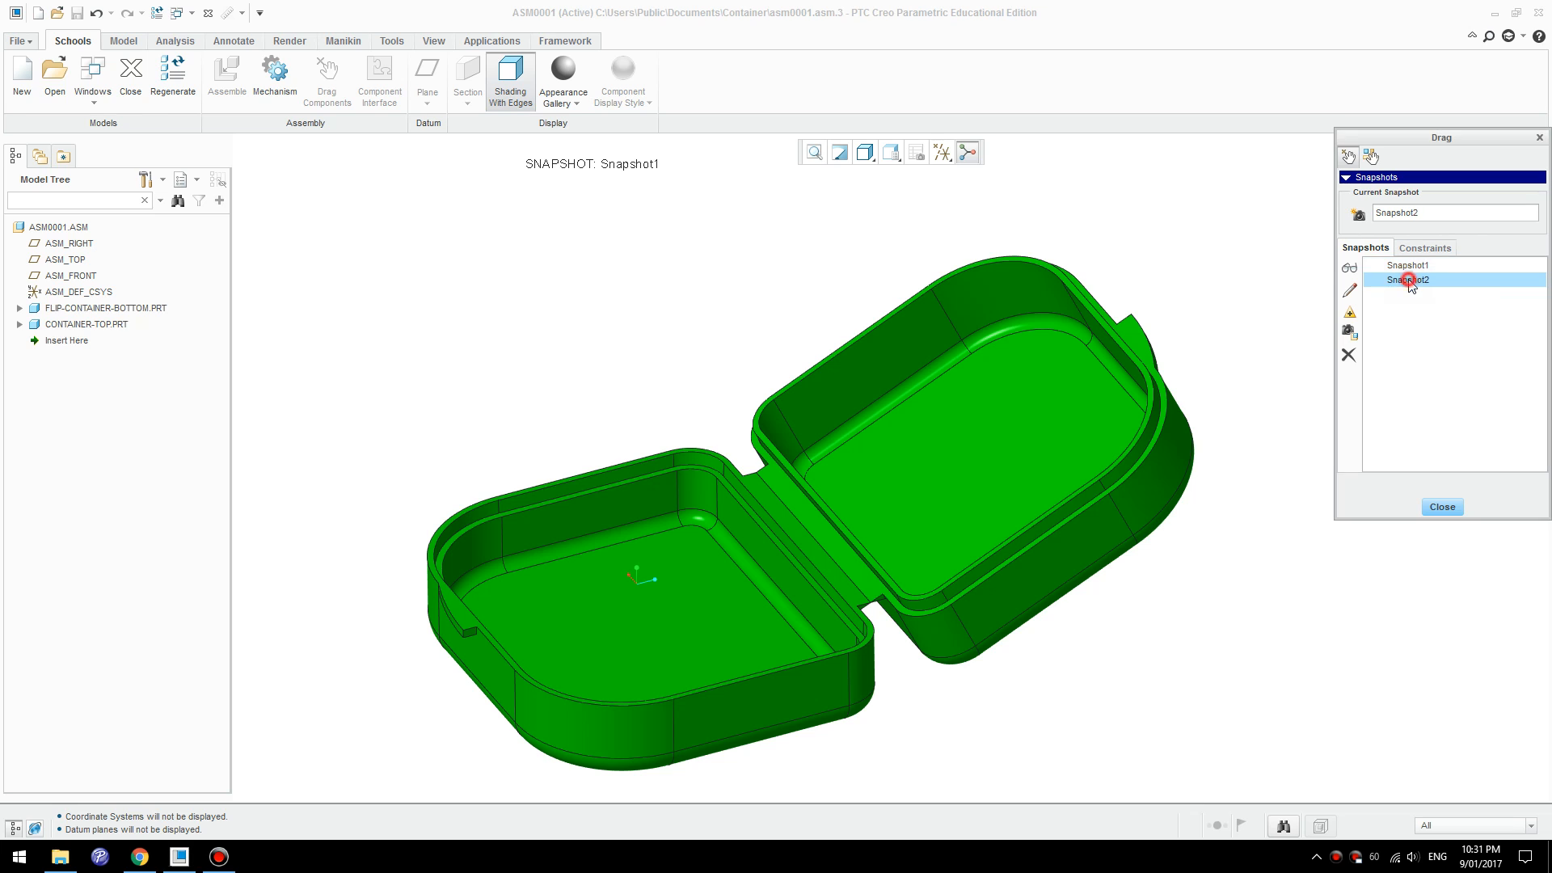
middle_click_drag(1009, 393, 1055, 382)
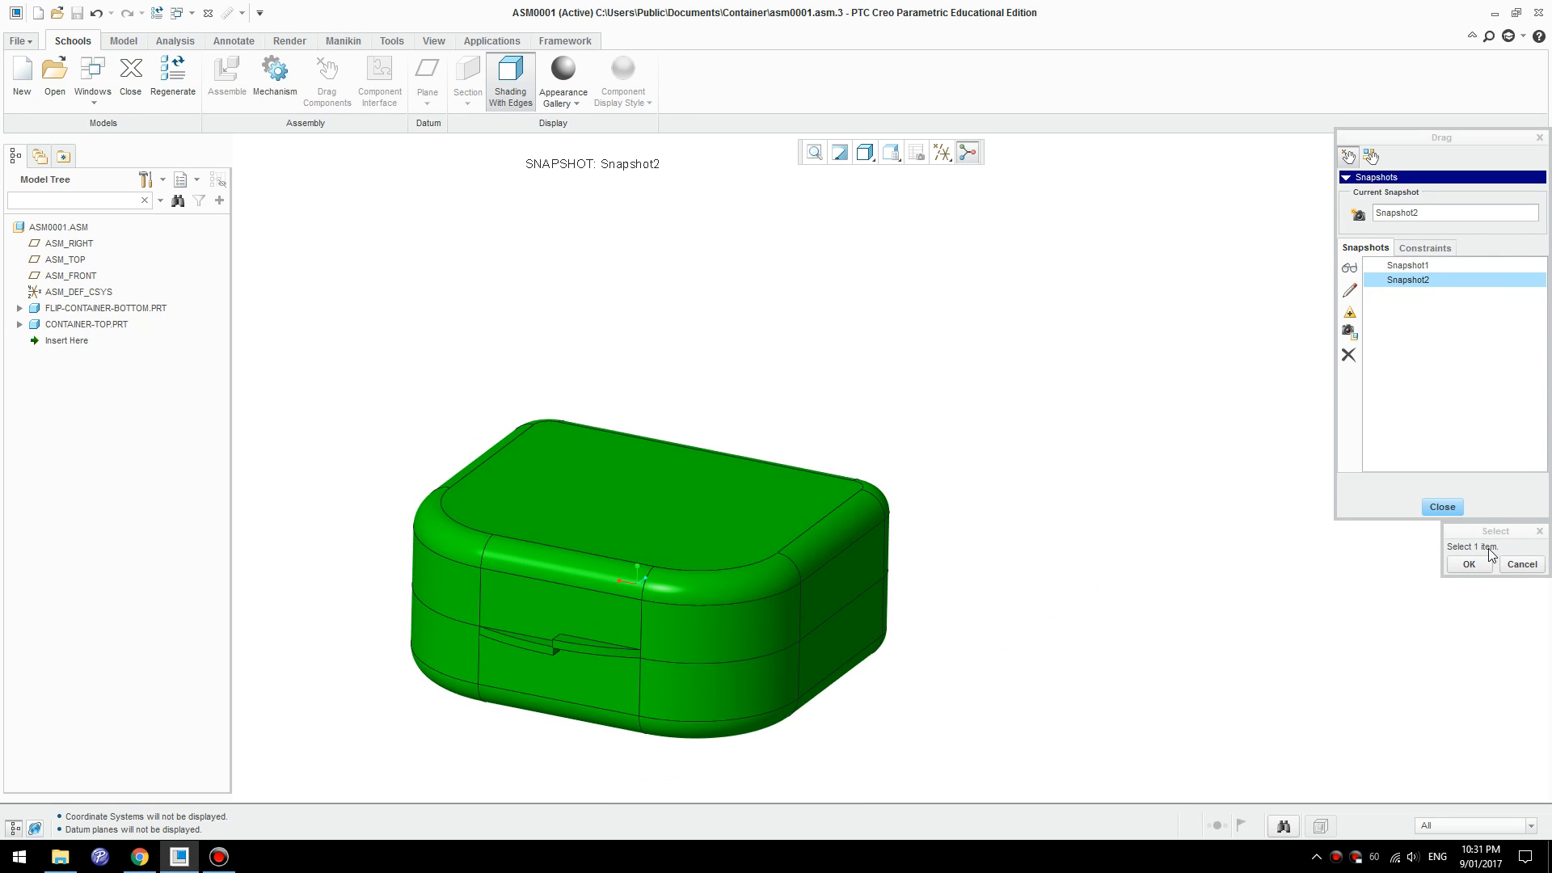
left_click(1469, 564)
left_click(1442, 507)
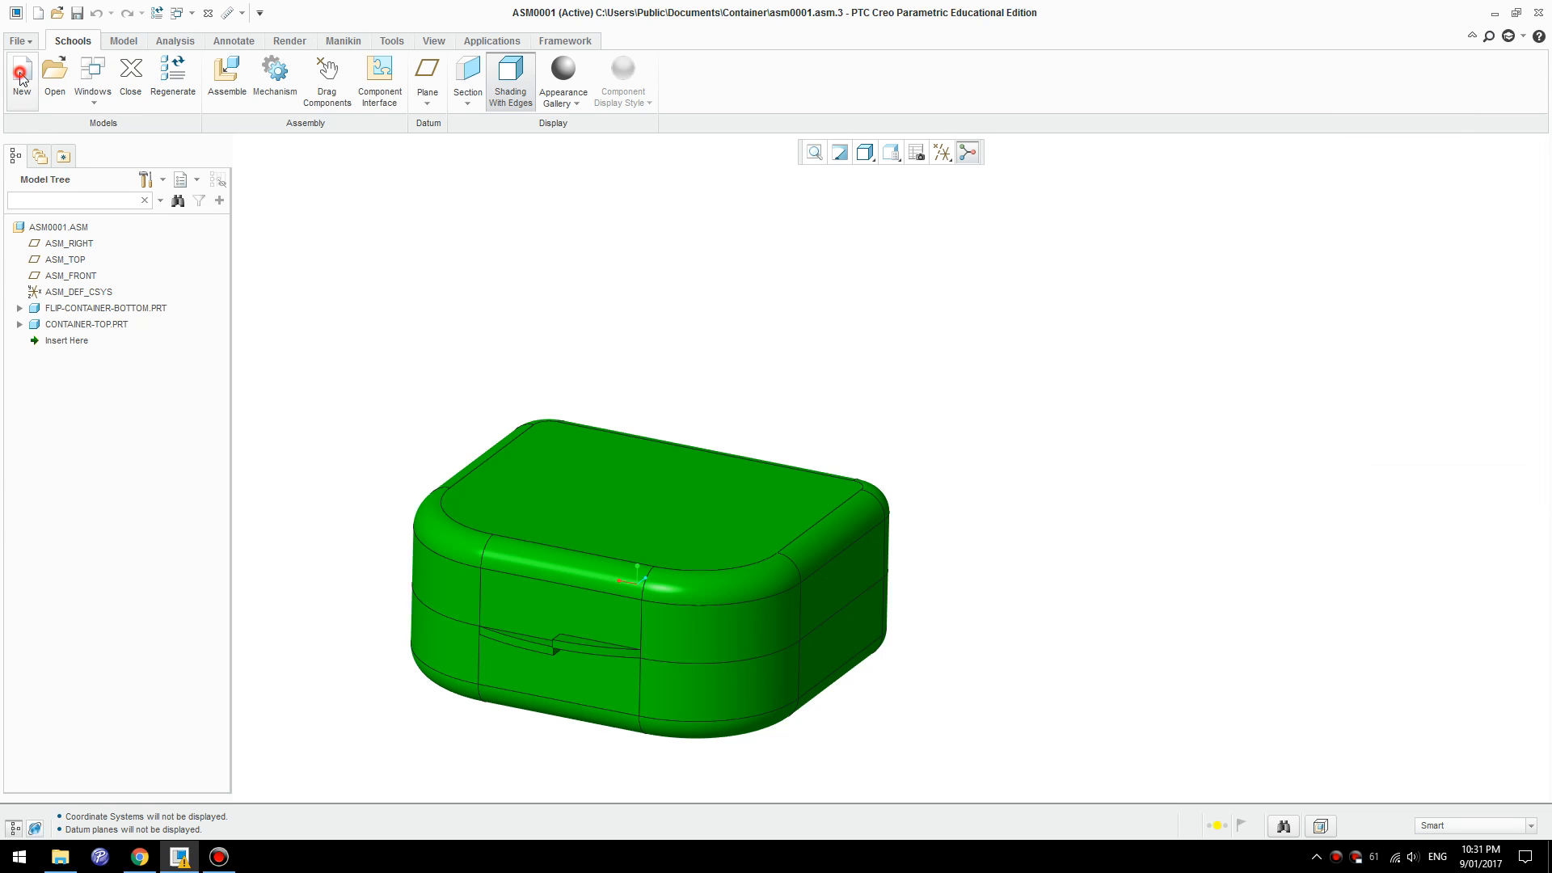
- Create a solid part named container3 without the default template, using the solid_start_part_mmks template
left_click(22, 76)
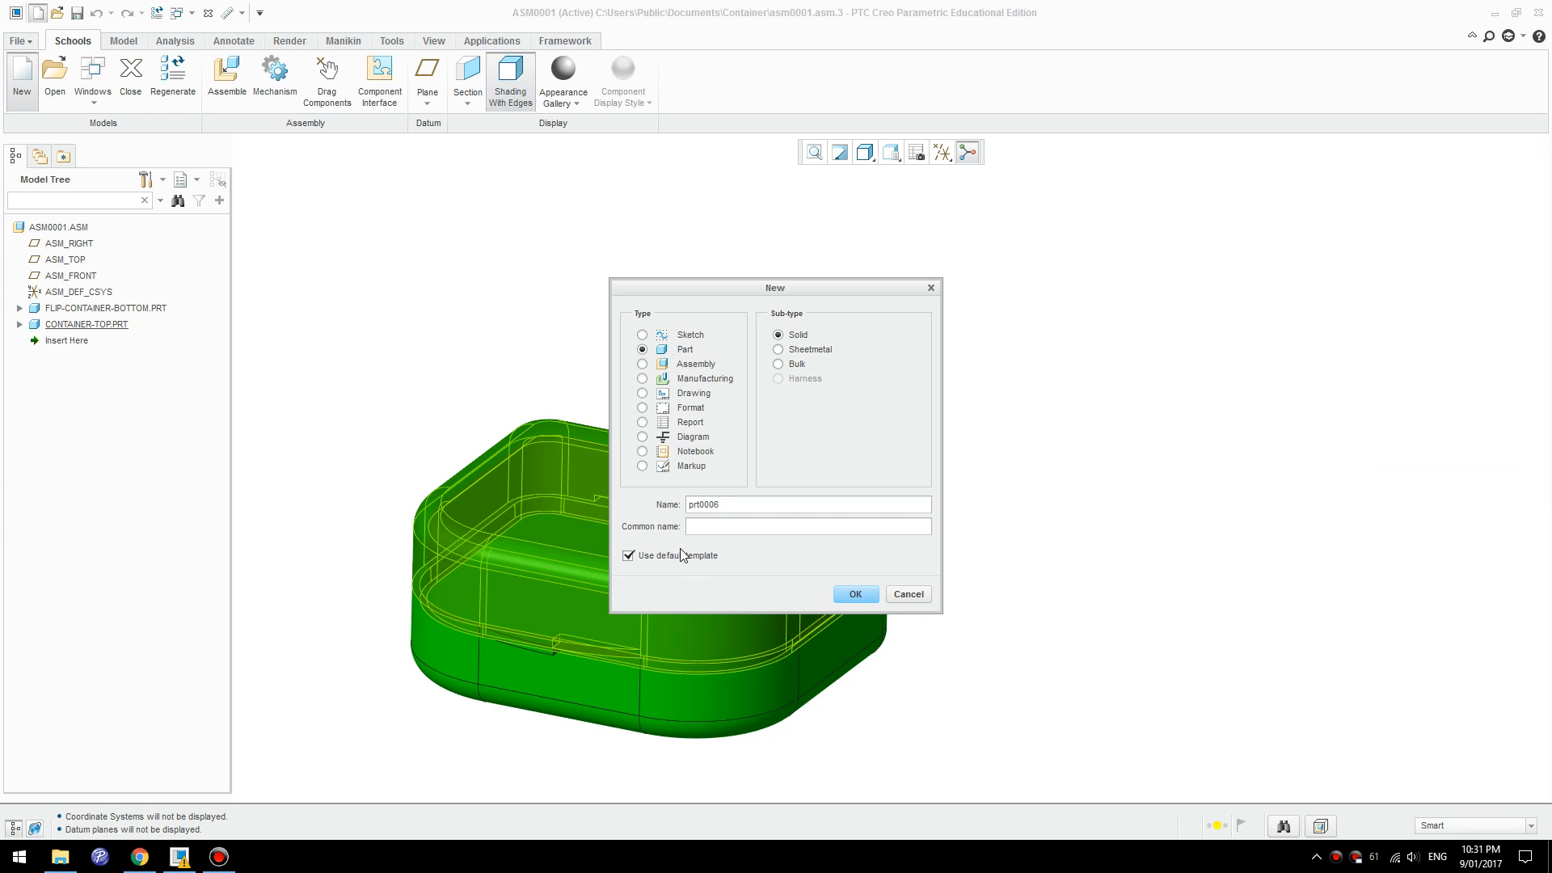
left_click(647, 556)
double_click(741, 506)
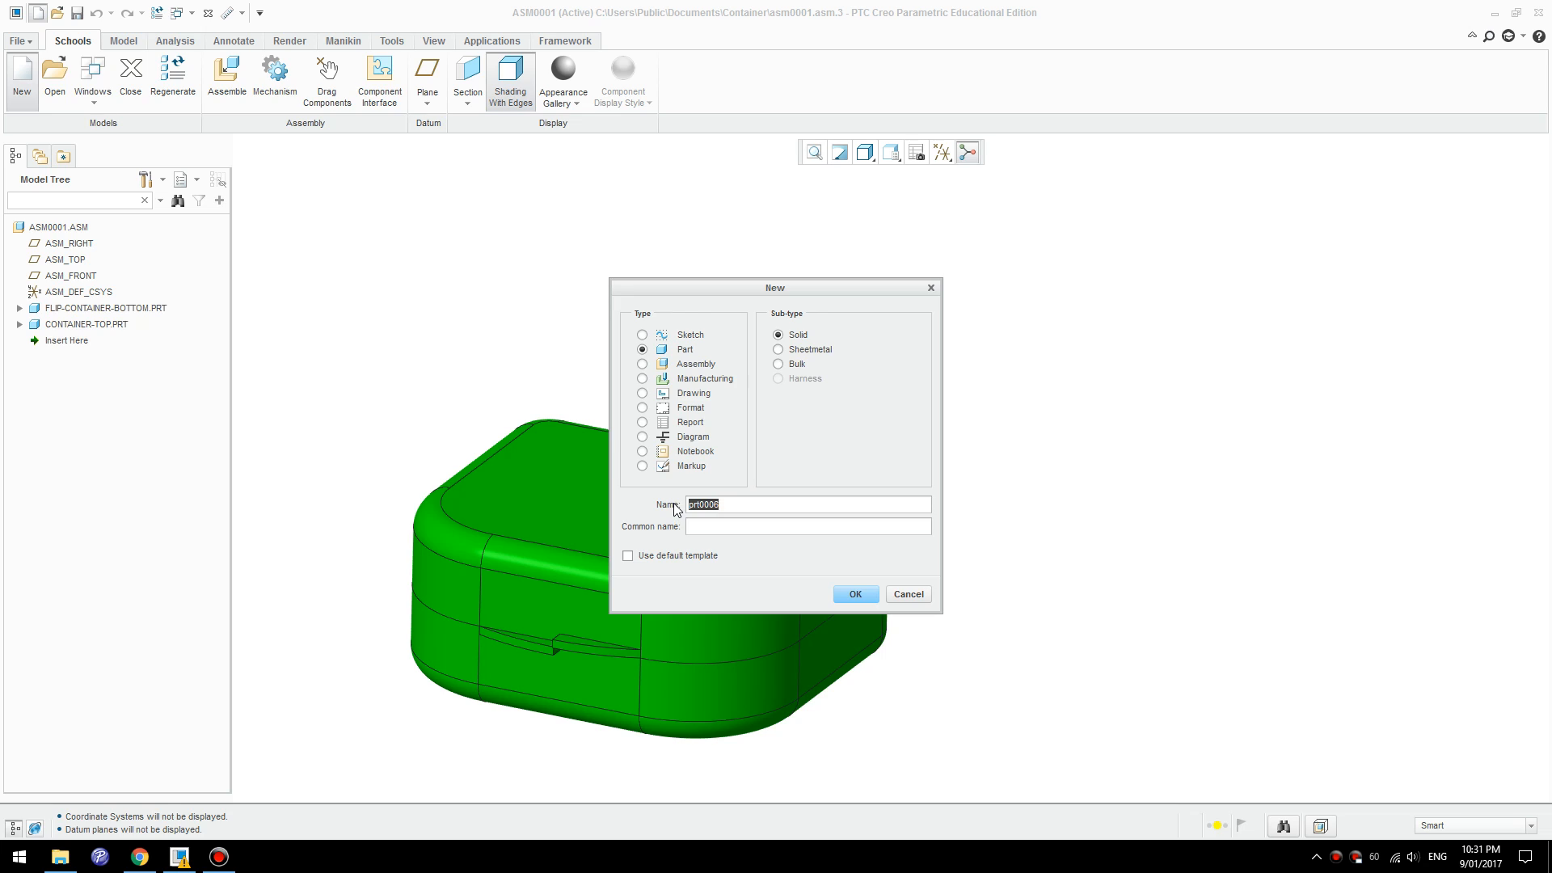
type("container3")
key("Return")
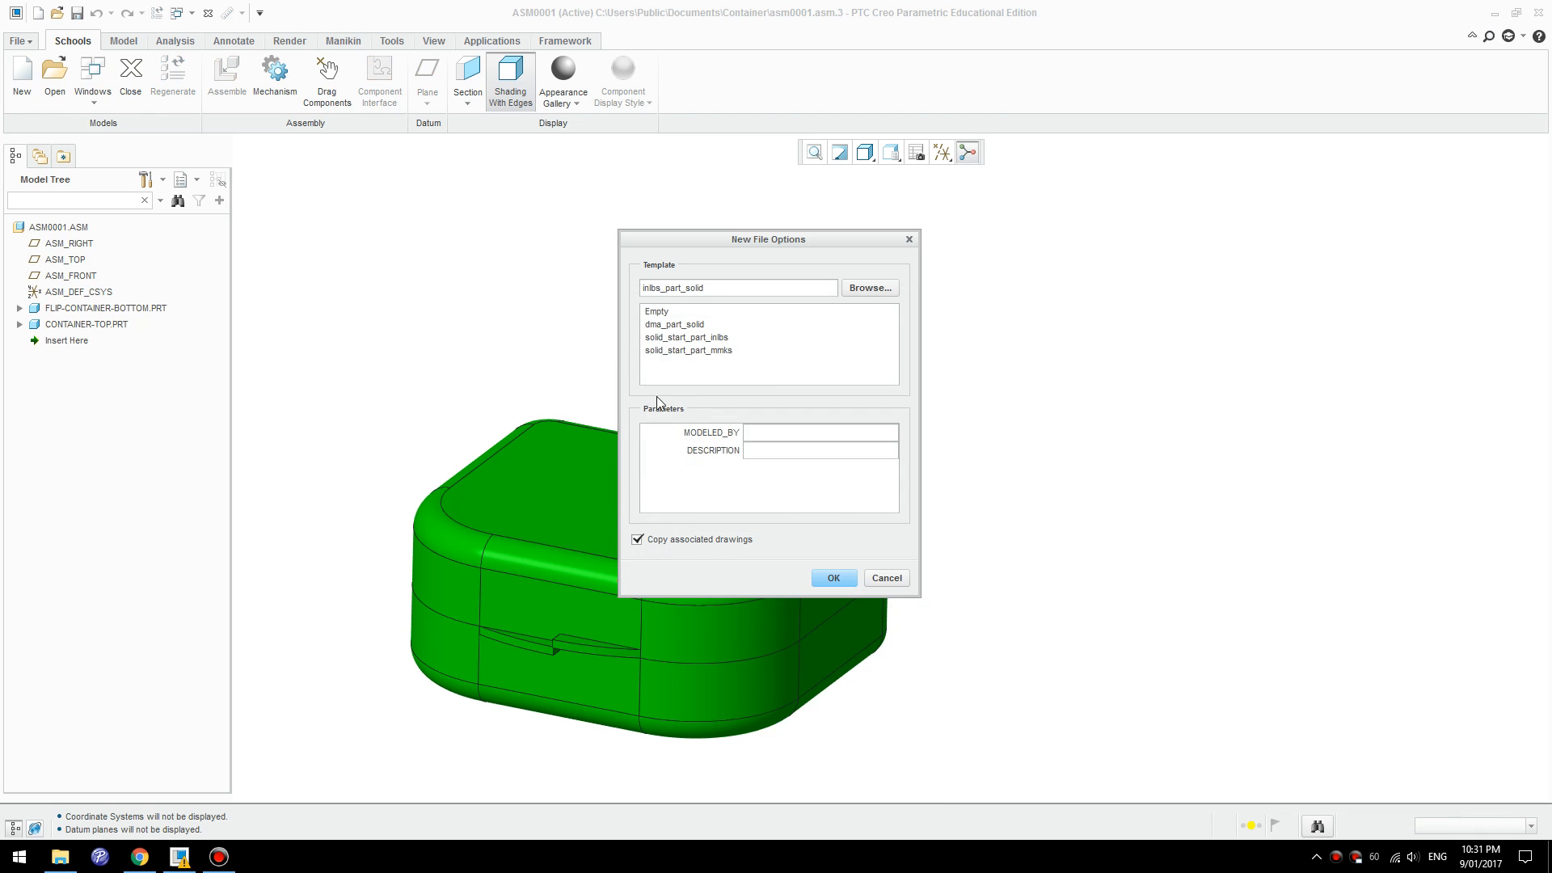
double_click(722, 351)
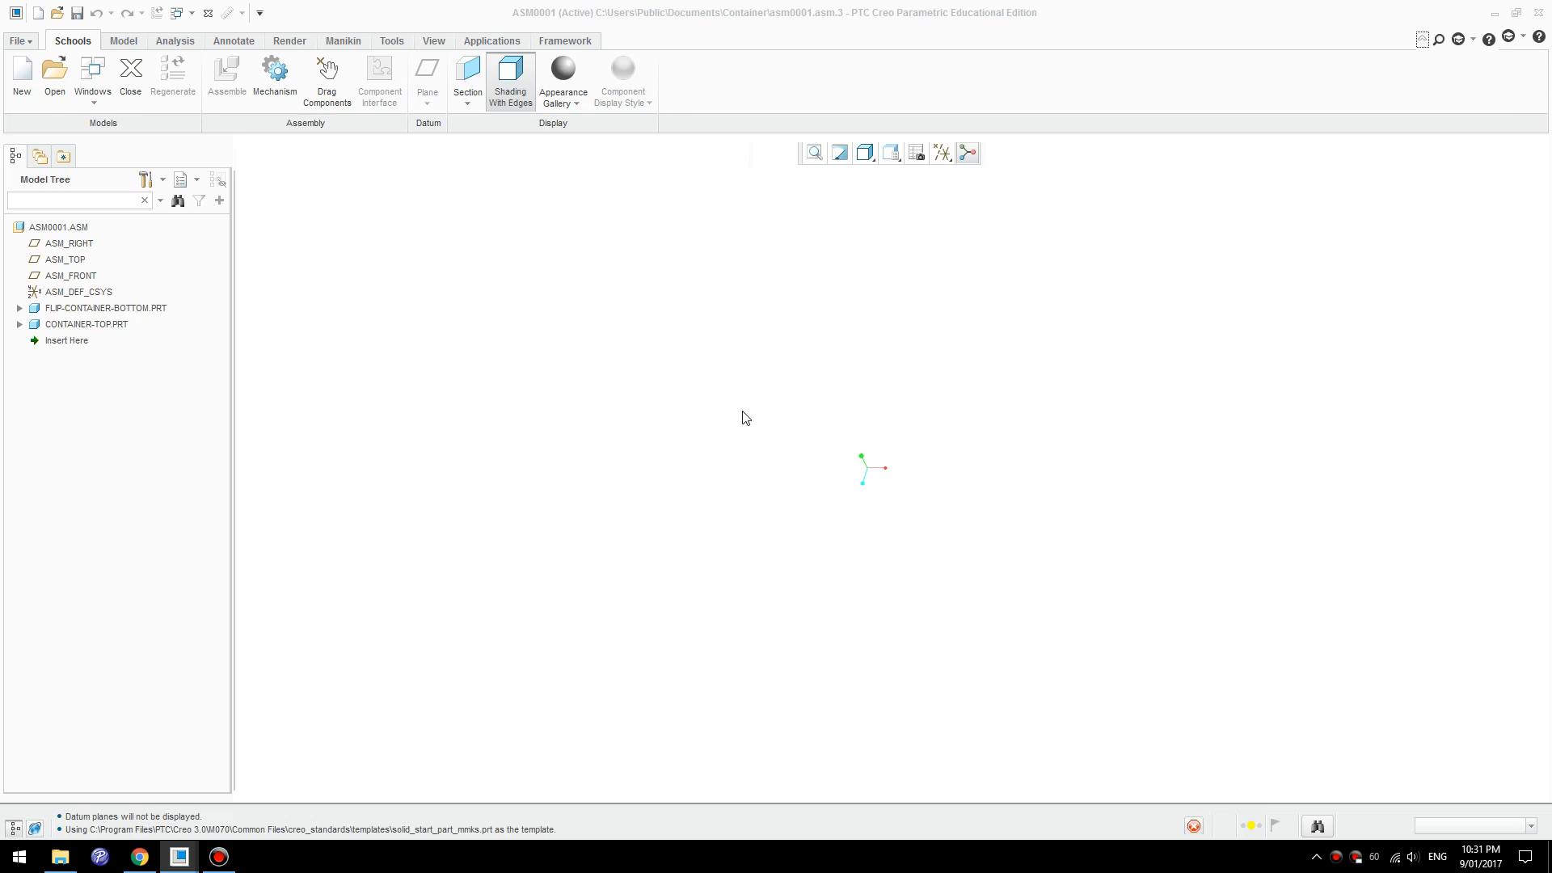
- Show the datum planes and maximize the new part's window
left_click(919, 156)
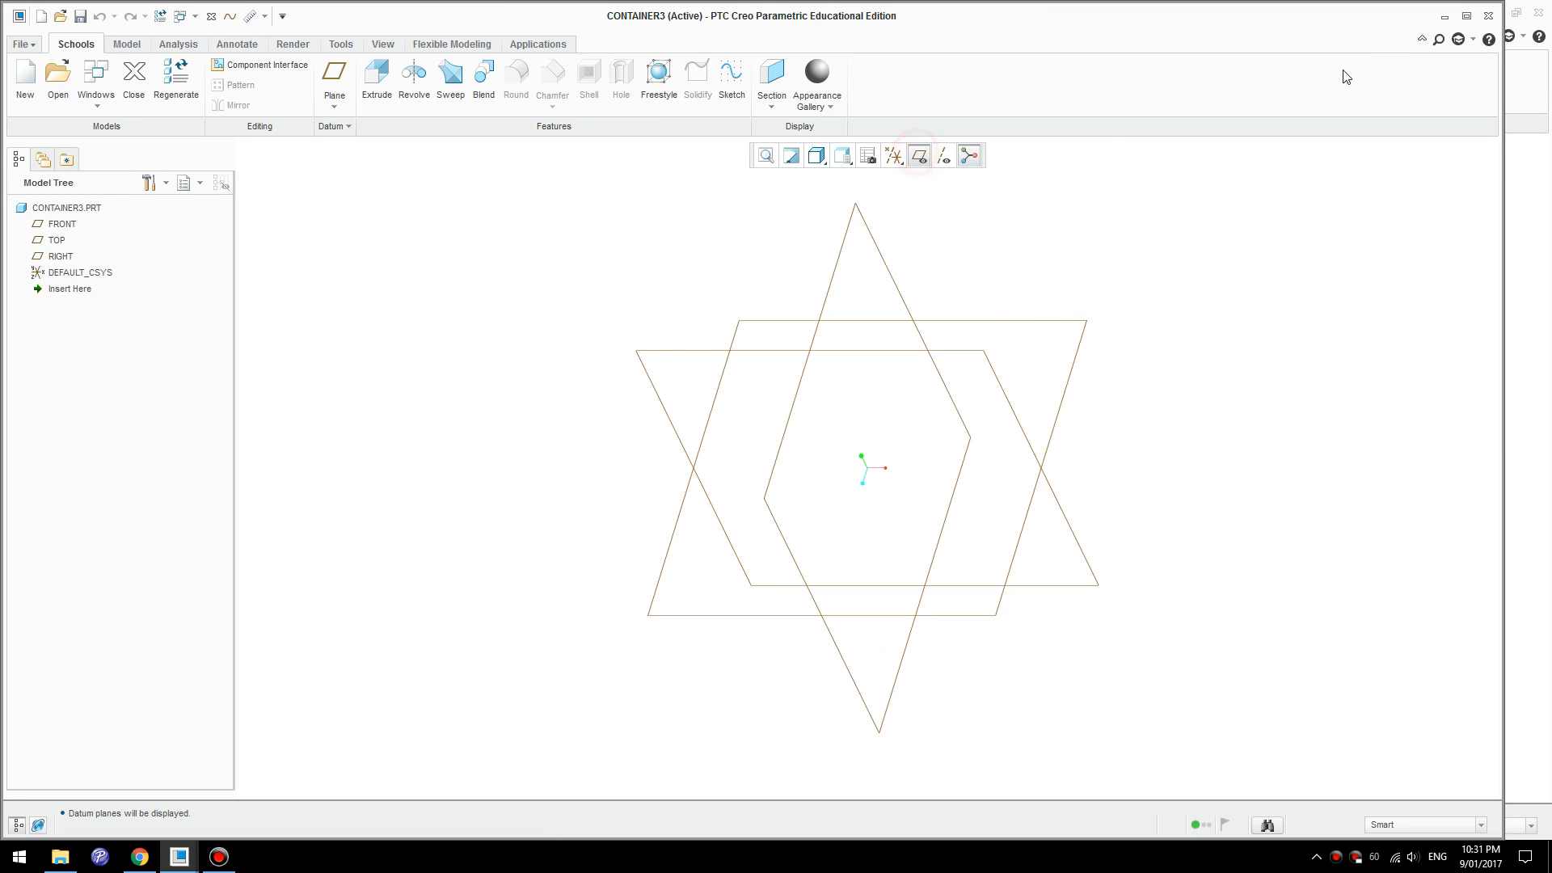
left_click(1466, 16)
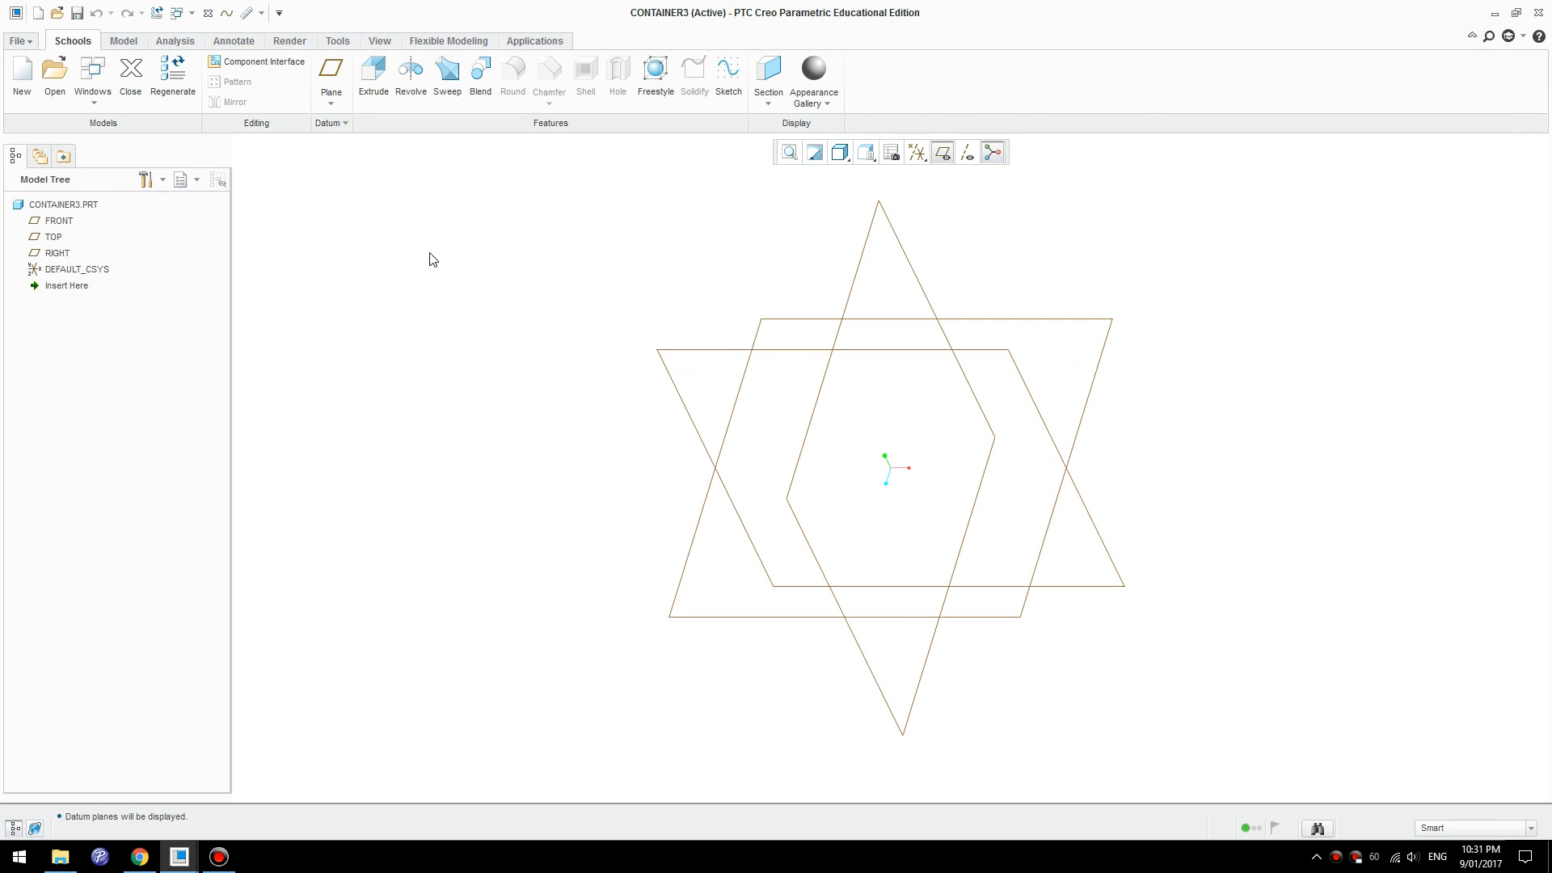
right_click(431, 256)
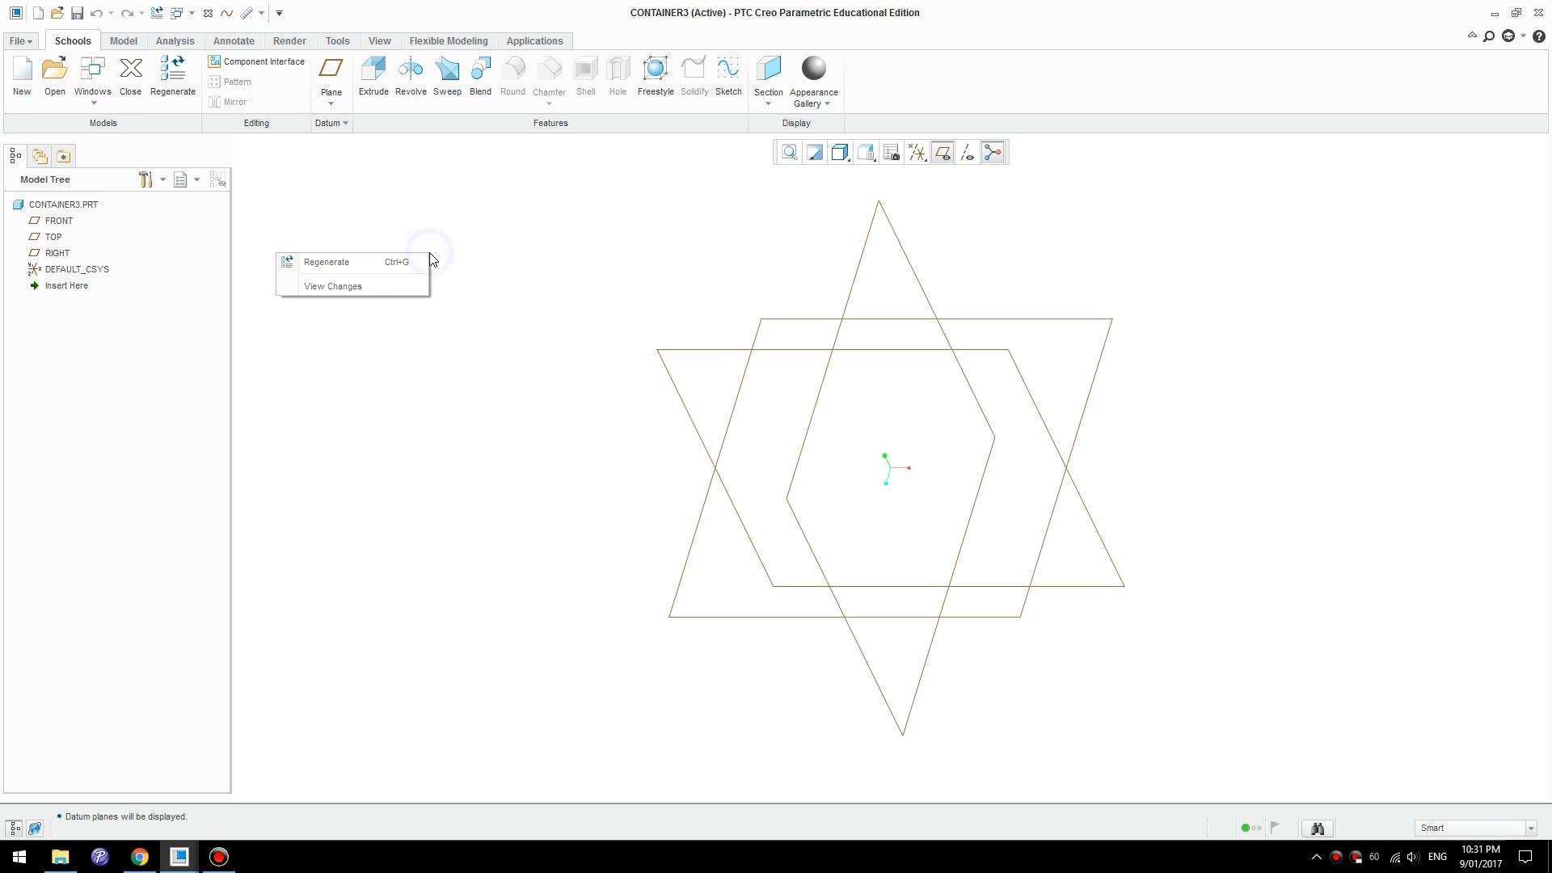
- Start an Extrude feature and open its internal sketch on the TOP datum plane
left_click(382, 96)
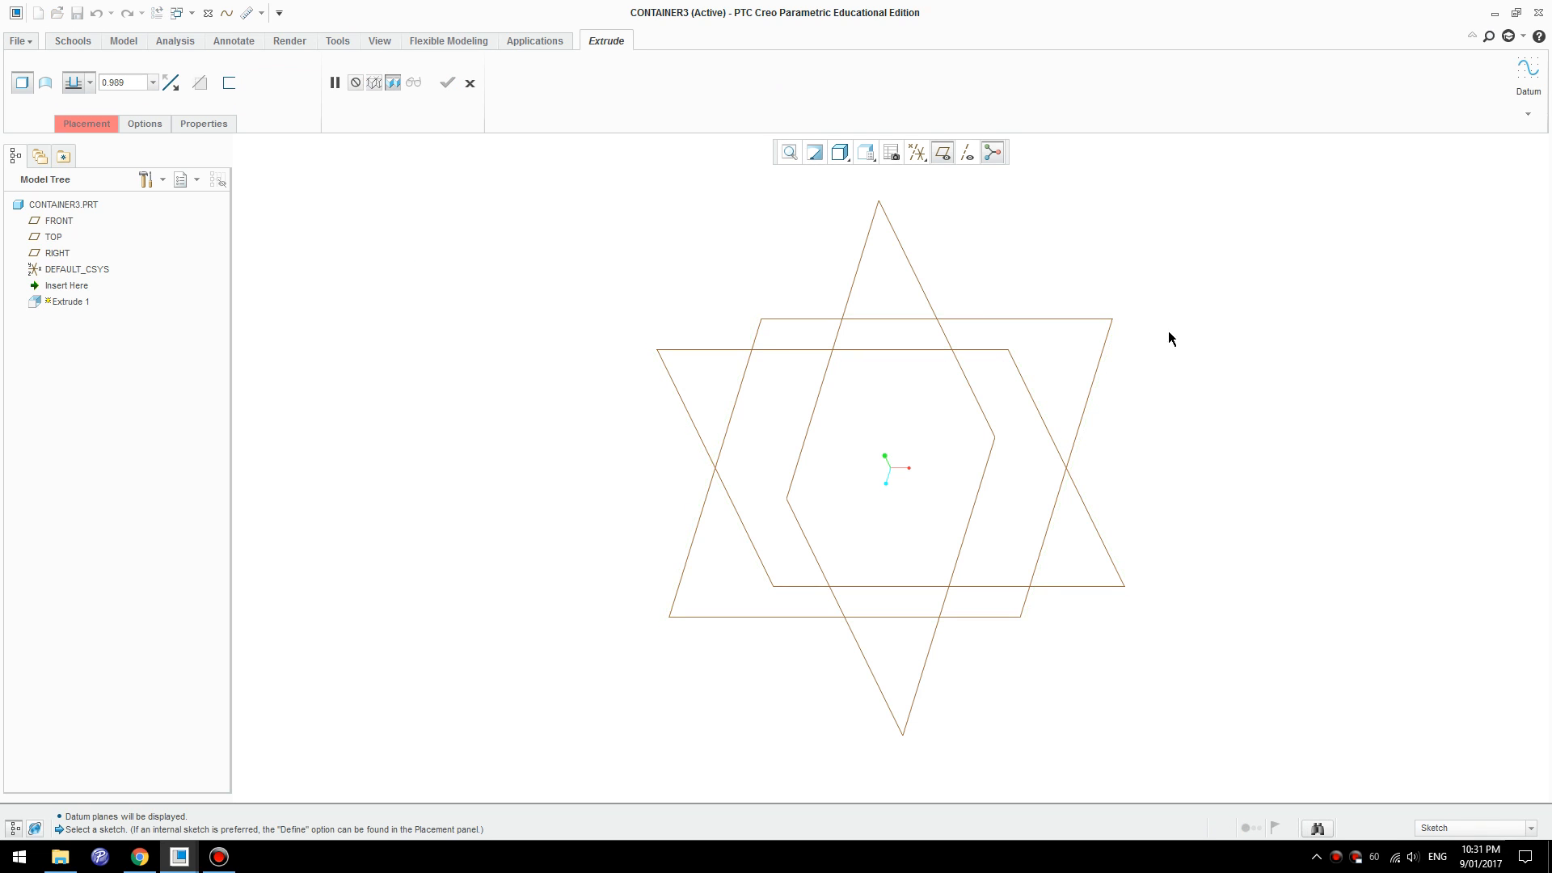
right_click(1137, 306)
left_click(1105, 308)
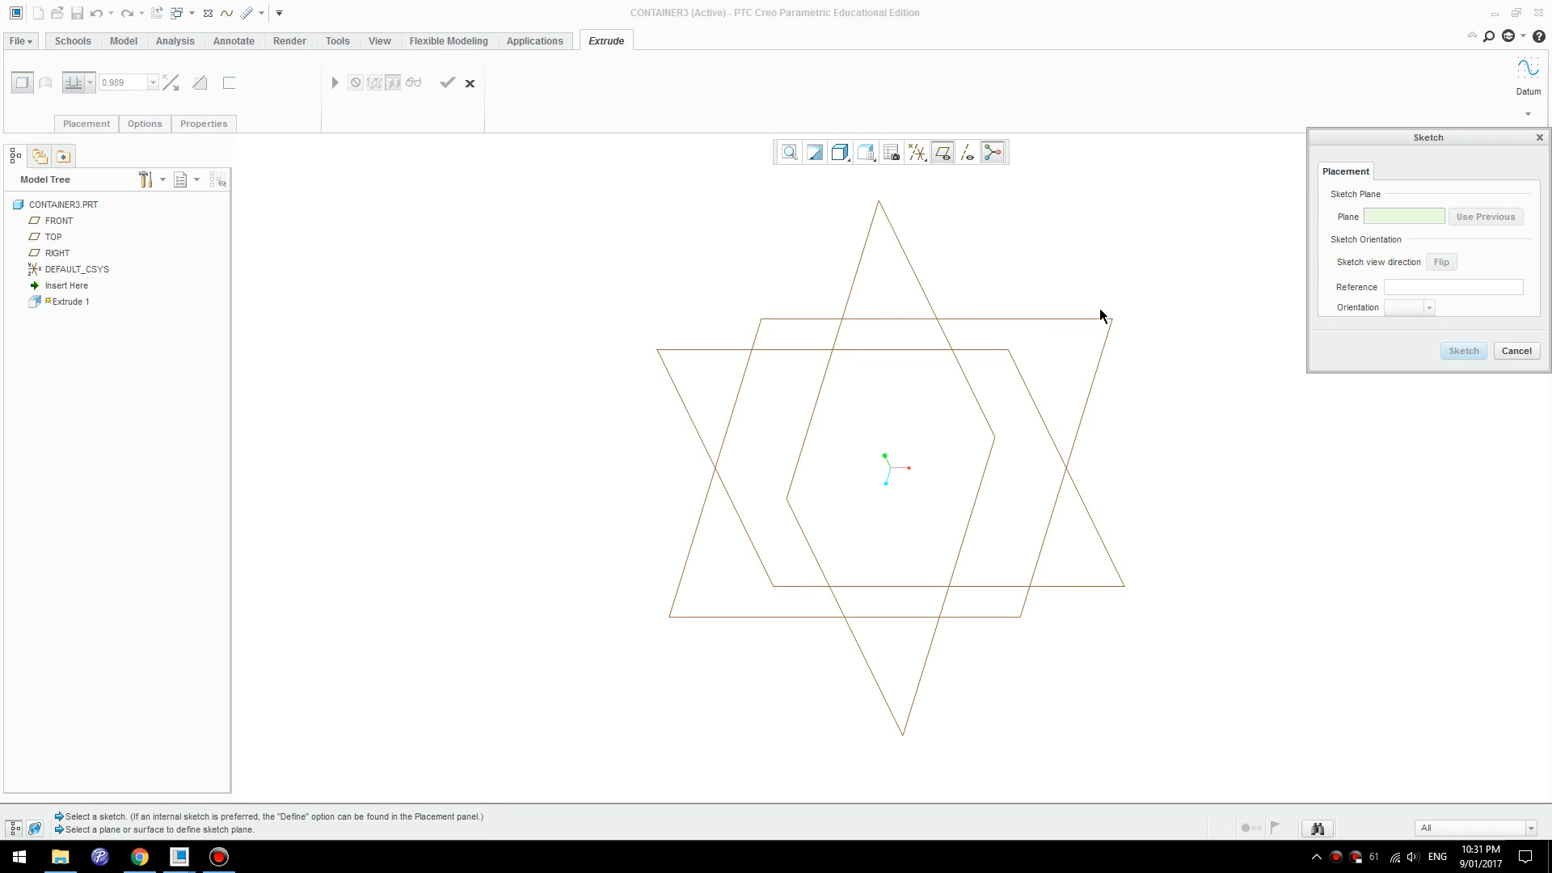
left_click(1076, 325)
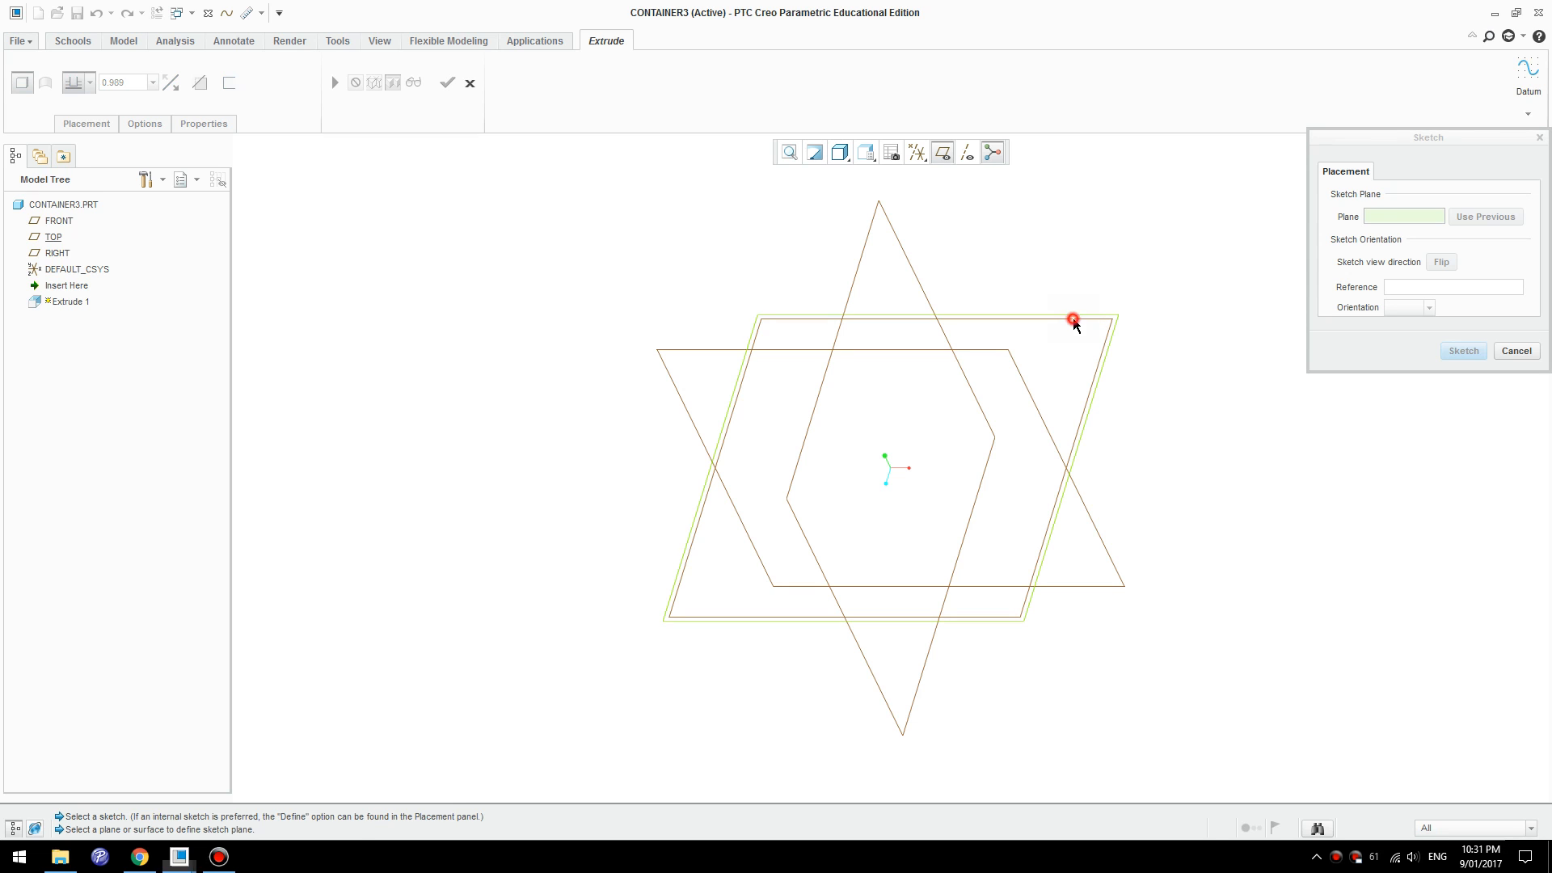
left_click(1465, 351)
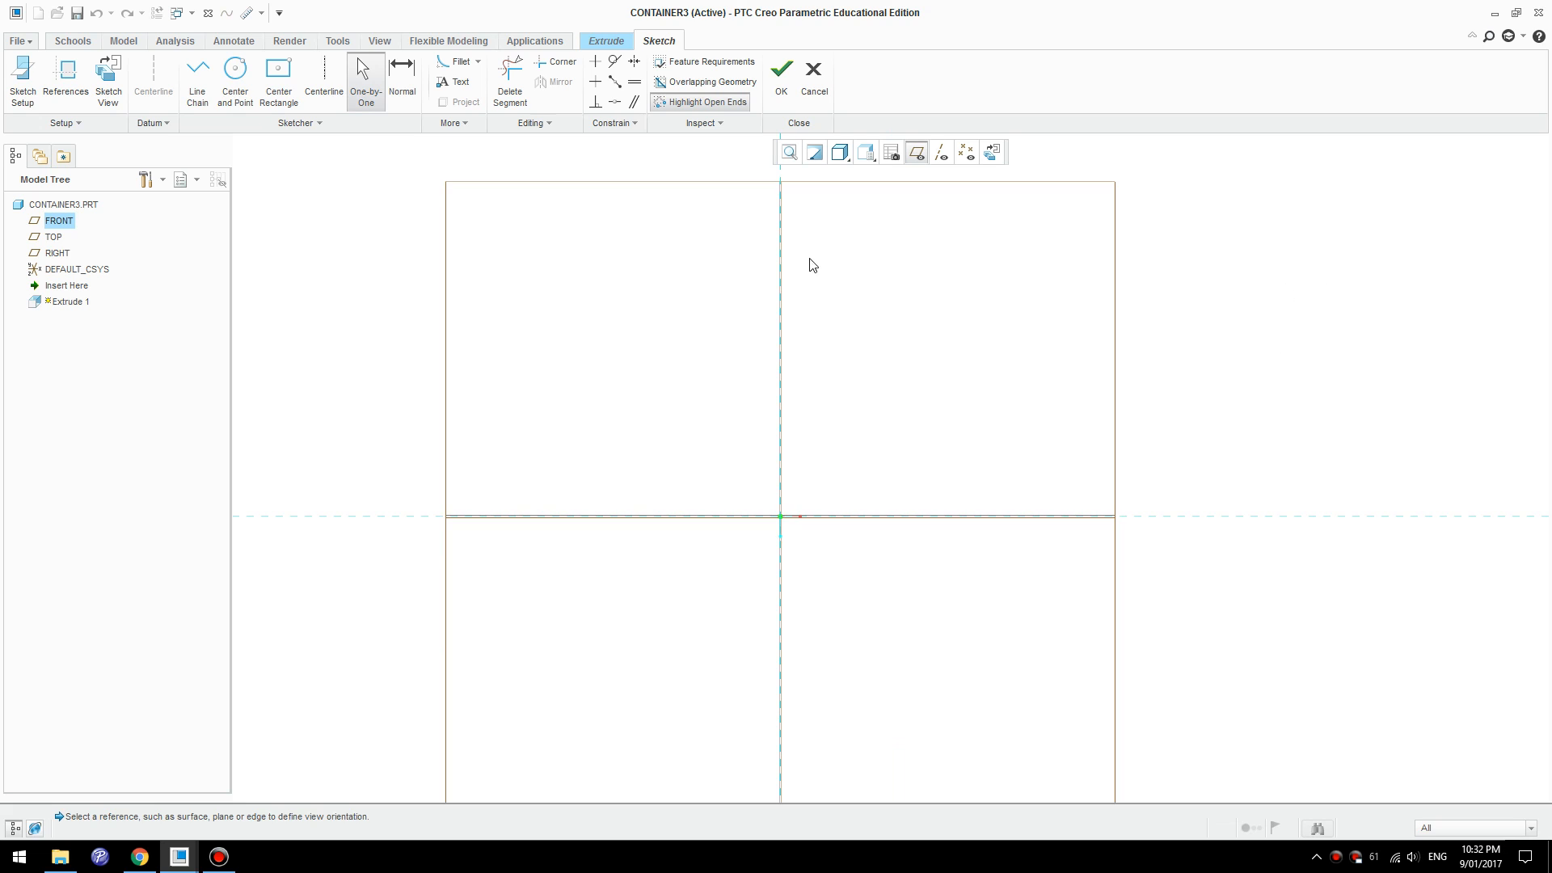
- Sketch a center rectangle about 237 mm wide and 184 mm high, centred on the origin
left_click(278, 81)
left_click(776, 518)
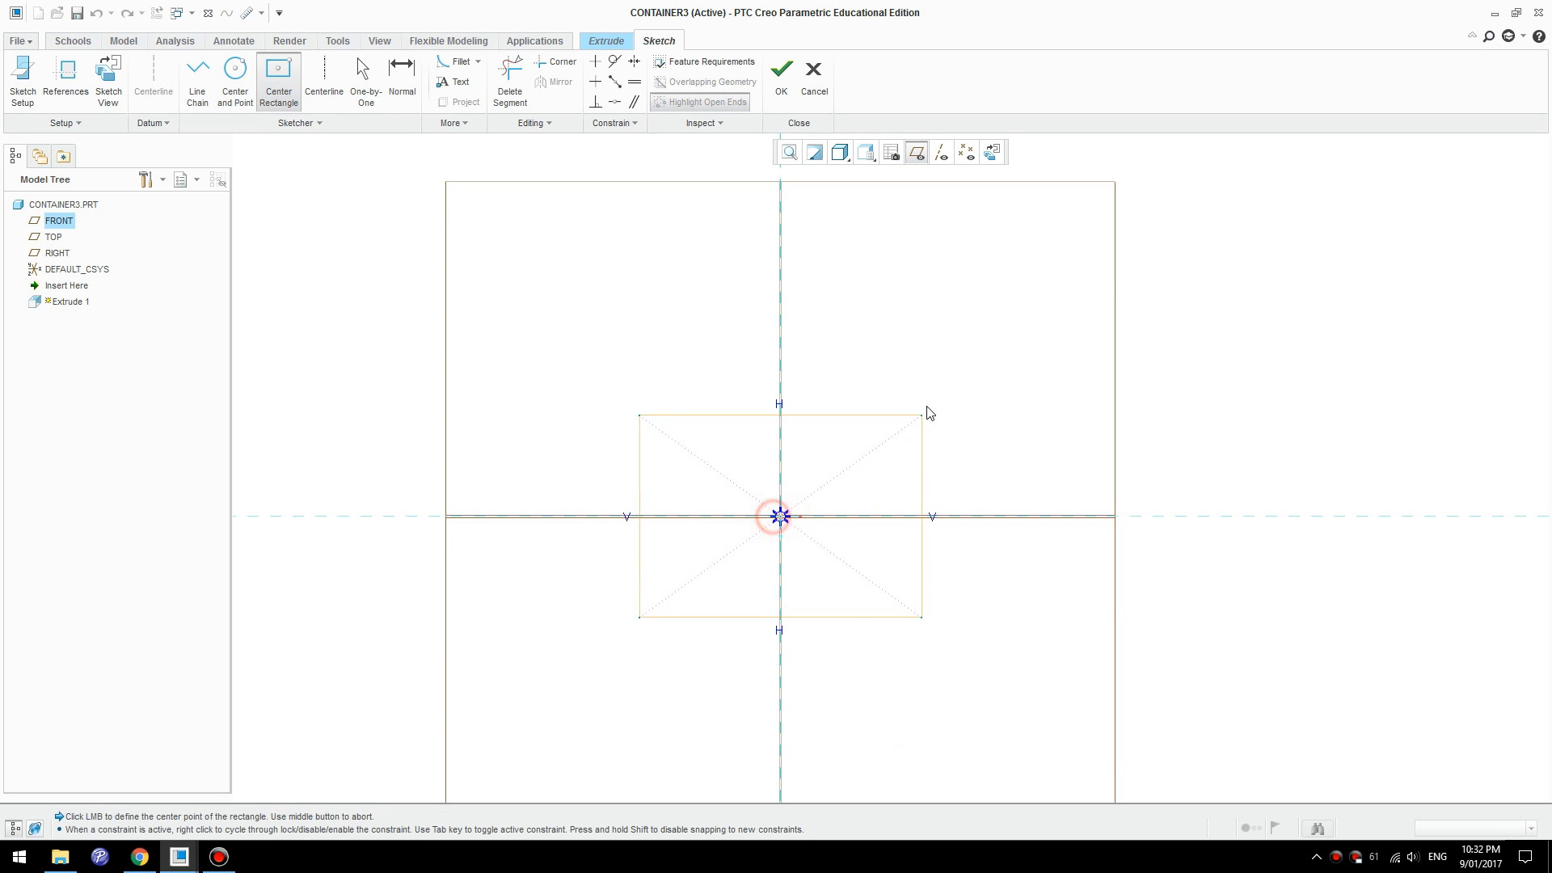
left_click(935, 395)
middle_click(953, 347)
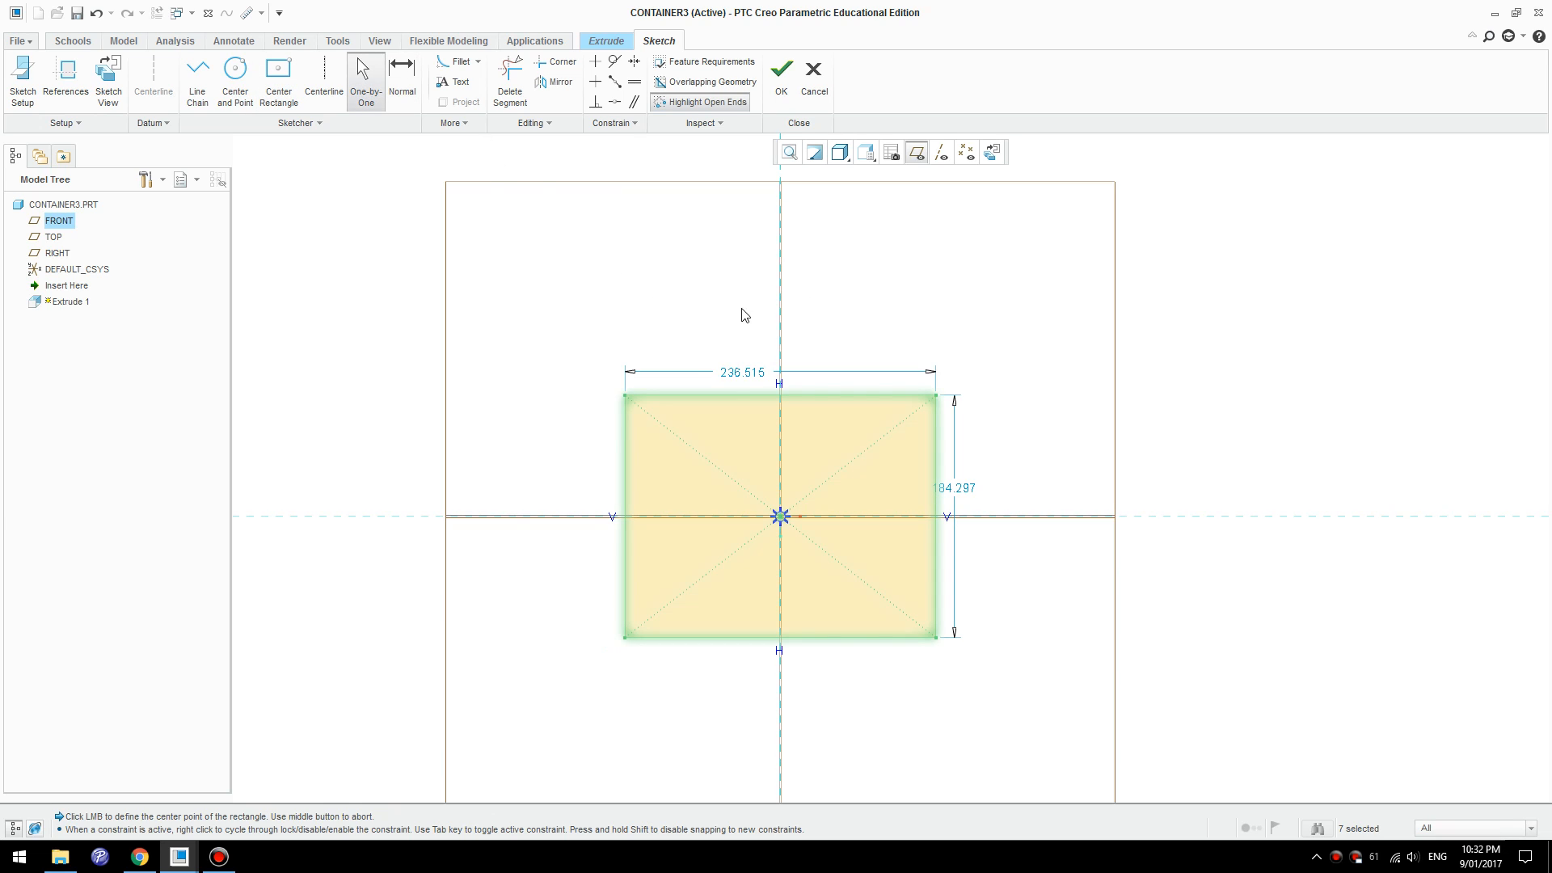
- Set the rectangle's width to 120 mm and its height to 90 mm
double_click(738, 377)
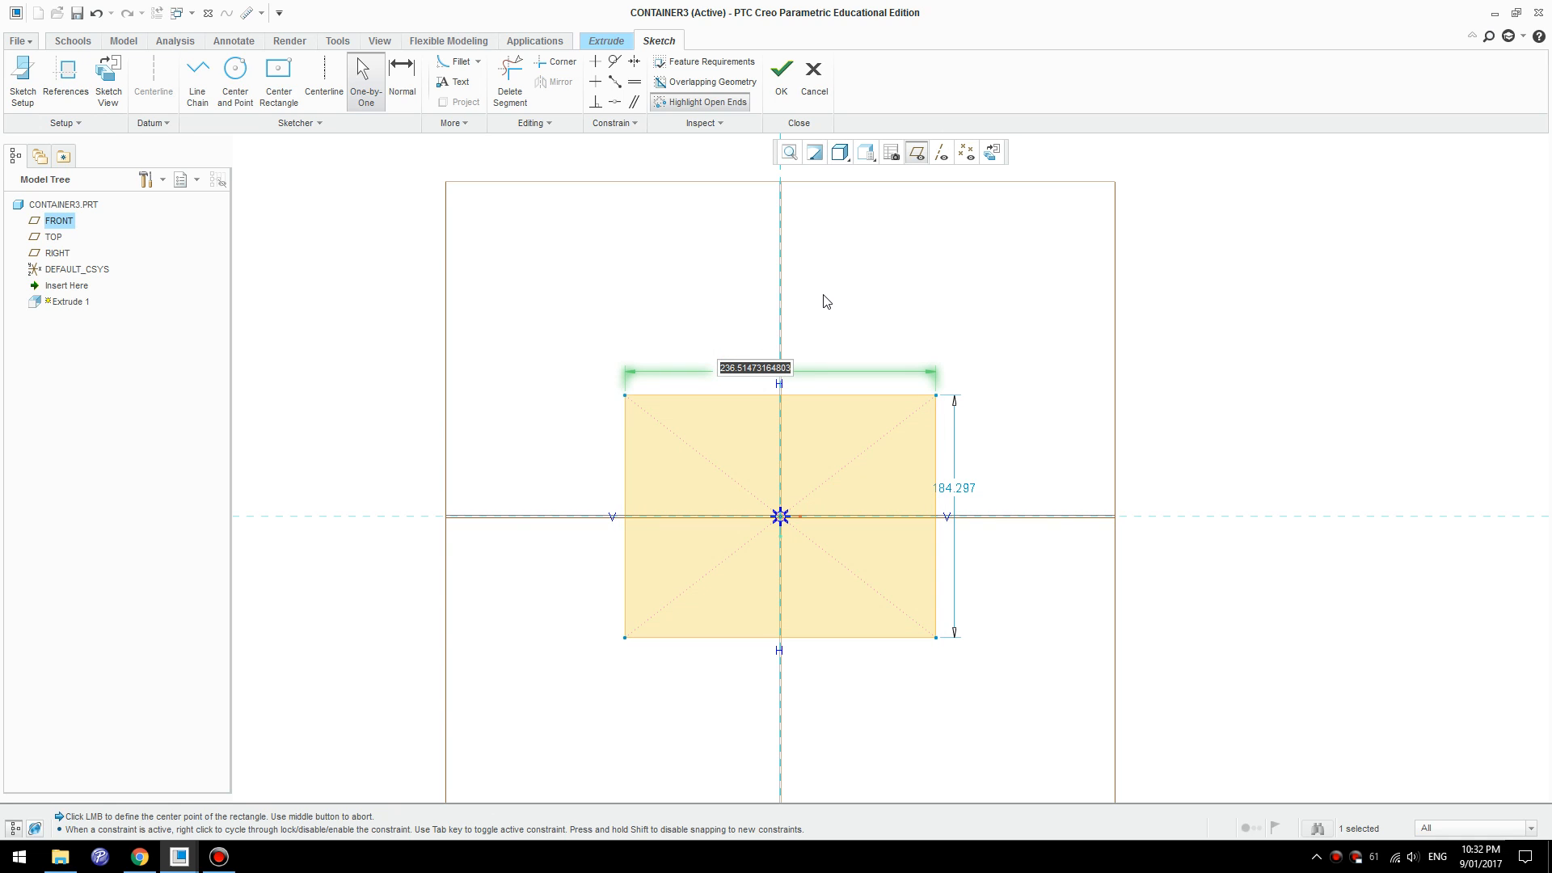
type("120")
key("Return")
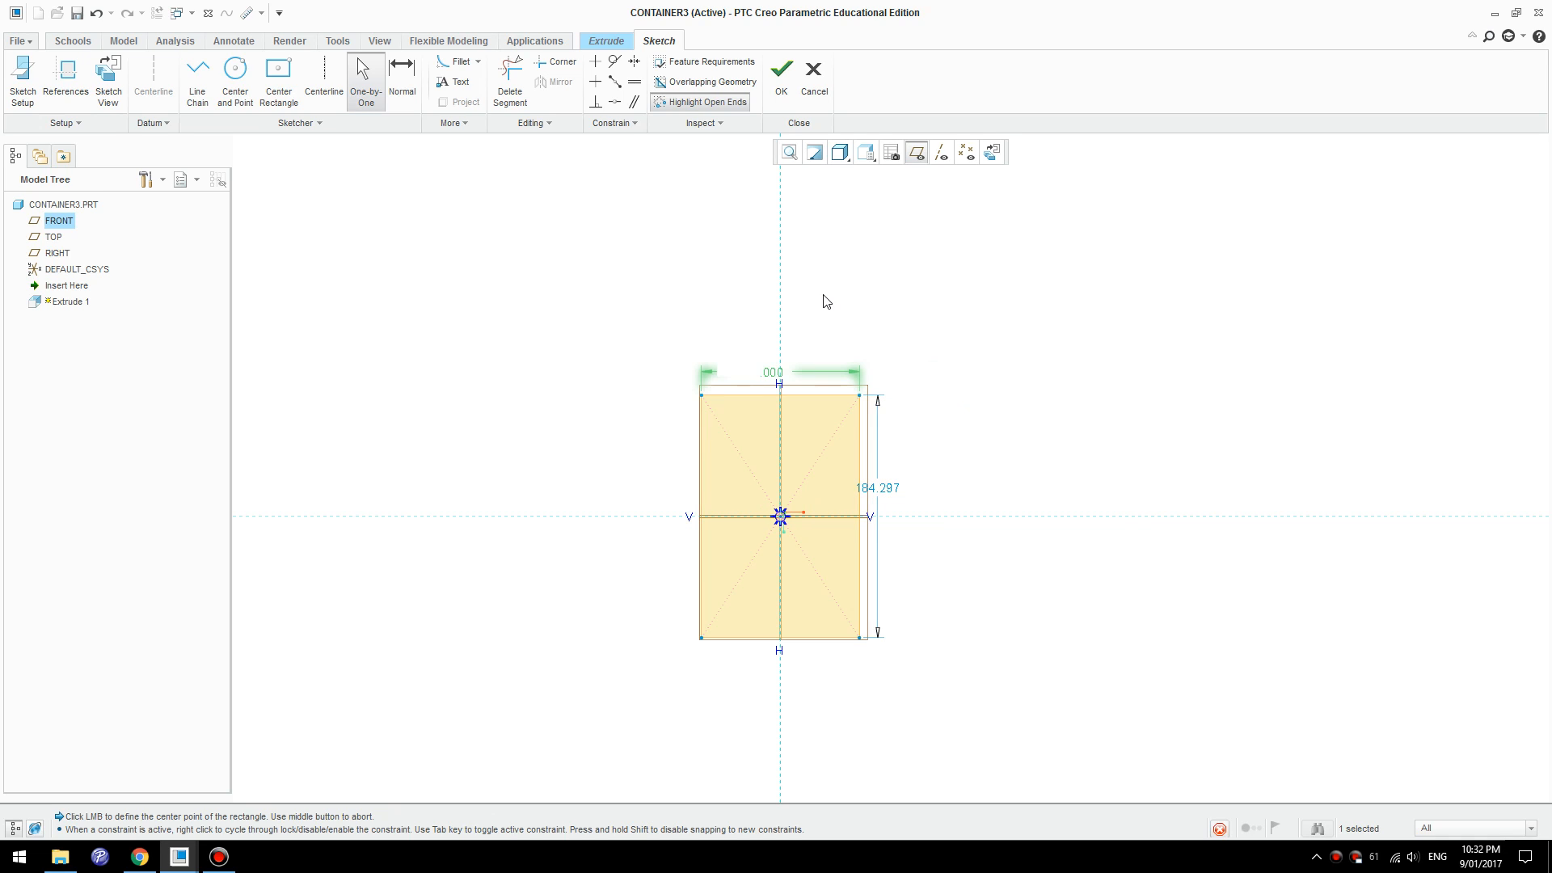
double_click(881, 485)
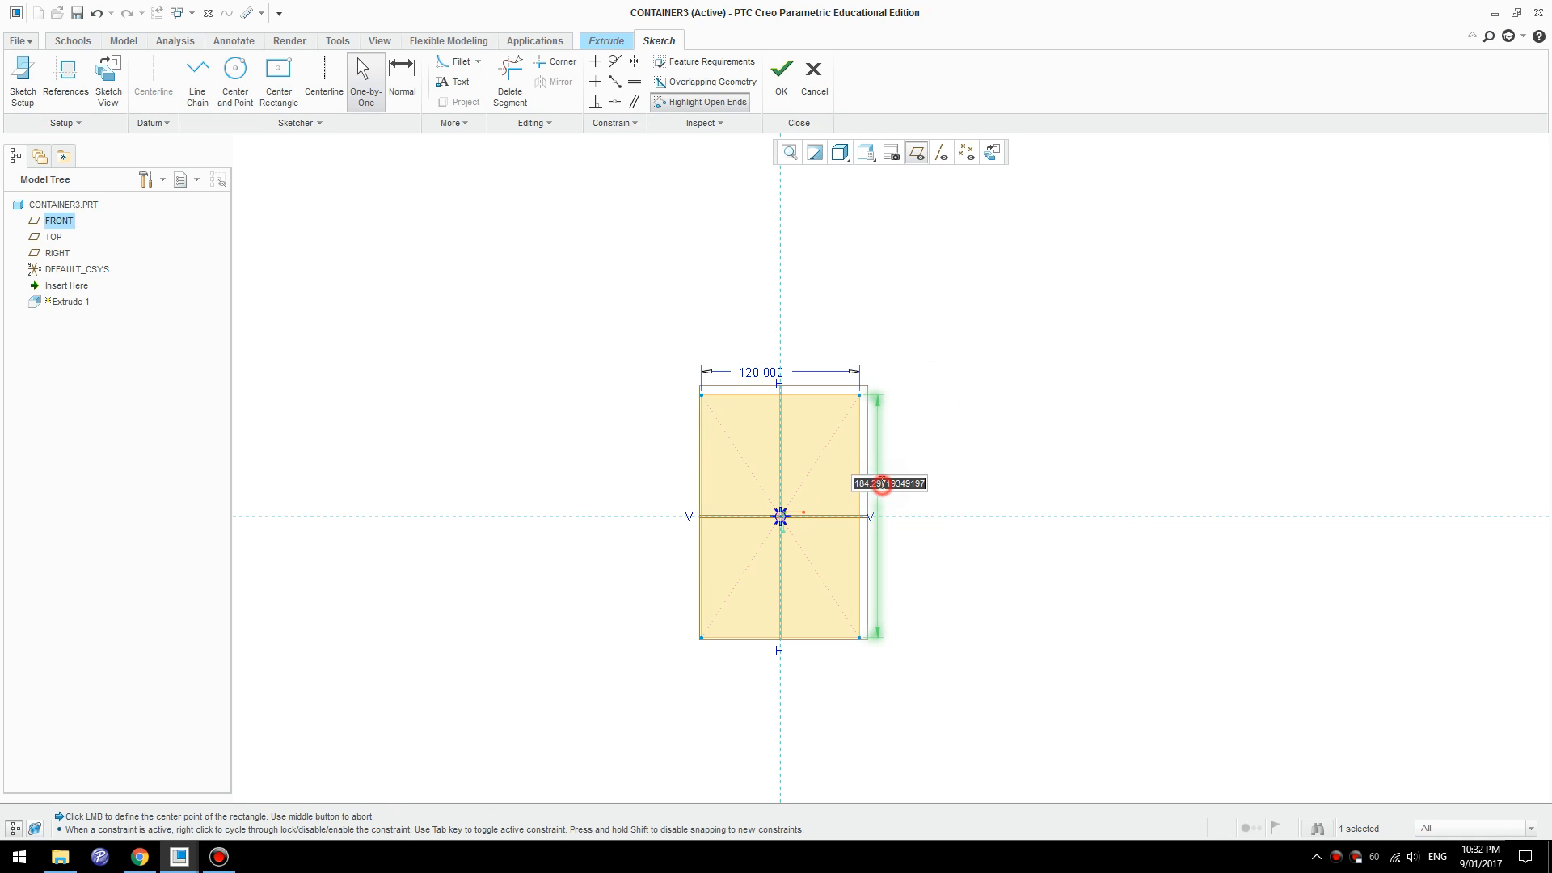
type("90")
key("Return")
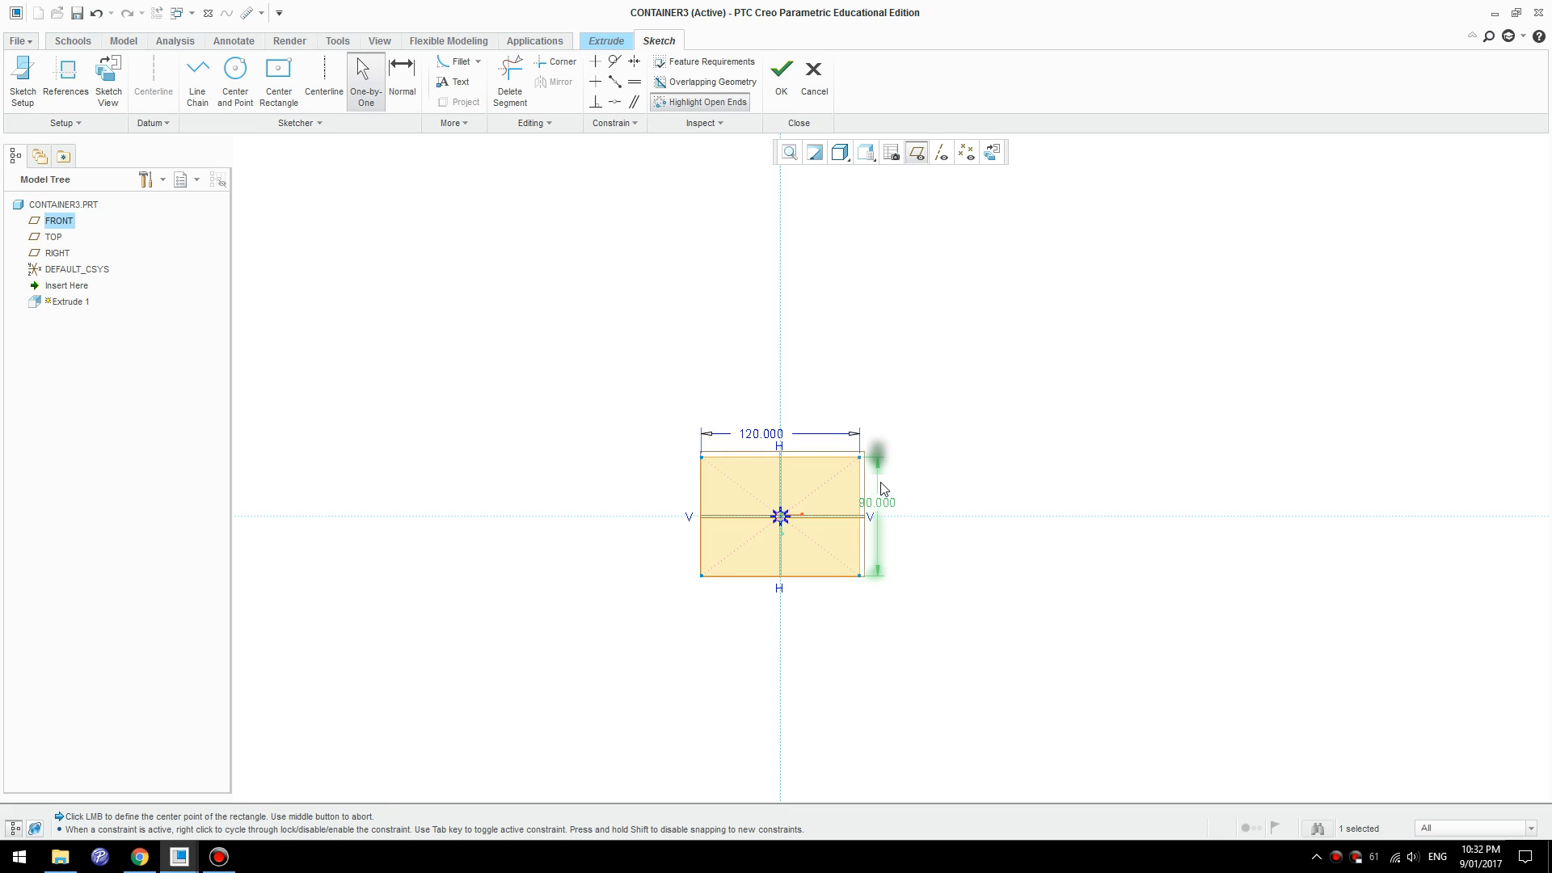
- Finish the sketch and extrude the rectangle upward to a depth of 25 mm
left_click(781, 69)
mouse_move(901, 443)
middle_mouse_down()
mouse_move(869, 431)
mouse_move(857, 471)
middle_mouse_up()
left_click_drag(882, 467, 908, 348)
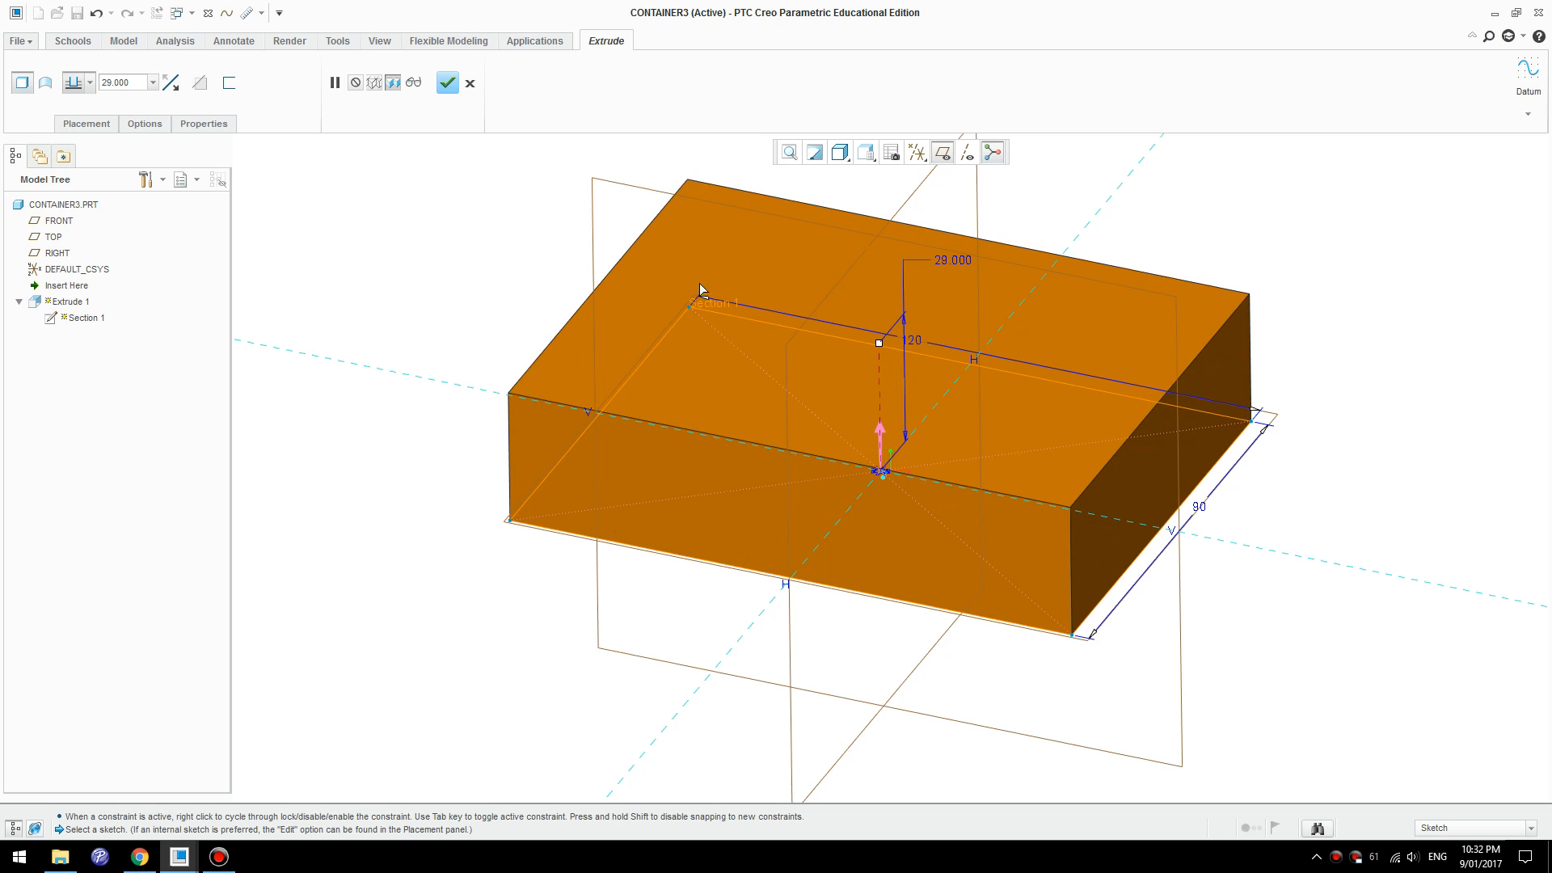
double_click(954, 260)
type("25")
key("Return")
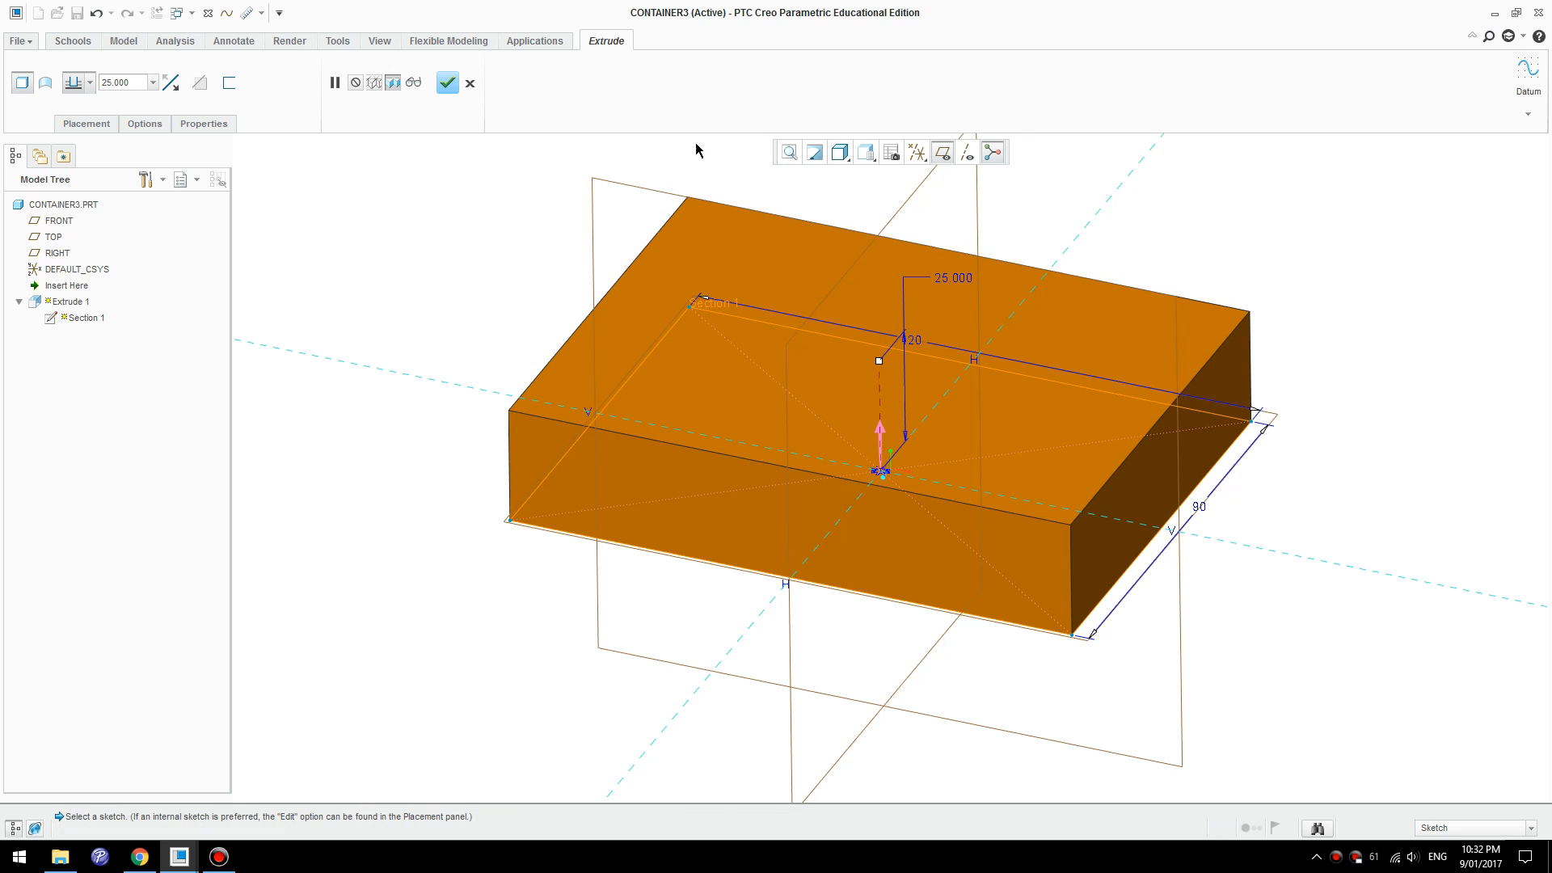
left_click(448, 83)
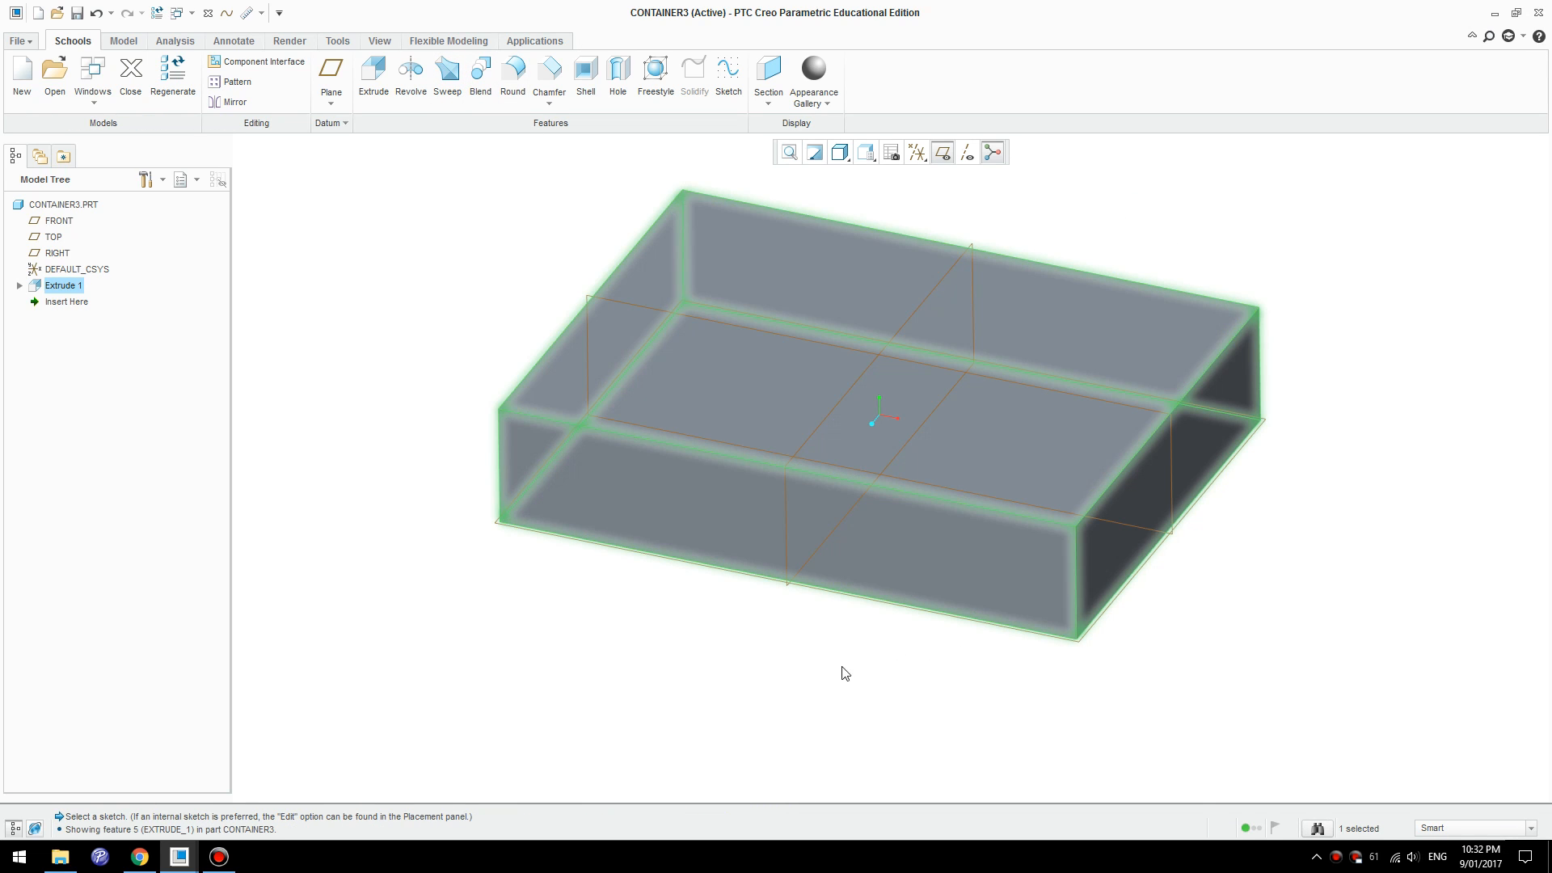
- Round the block's four vertical corner edges with a 17 mm radius
scroll(782, 687, "up", 2)
left_click(1156, 384)
scroll(921, 715, "down", 1)
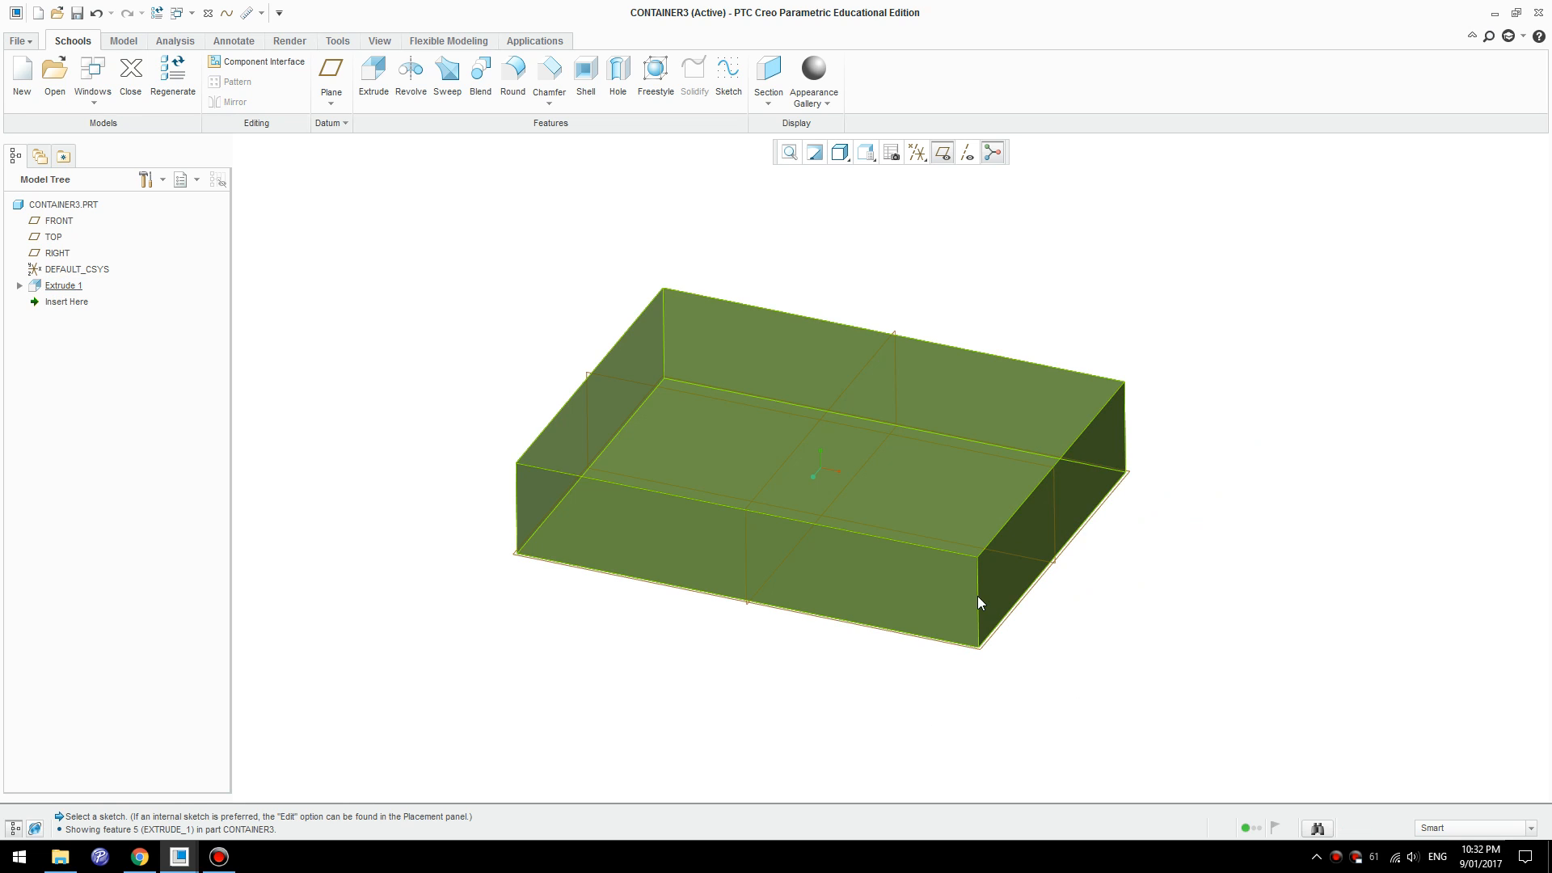
left_click(979, 596)
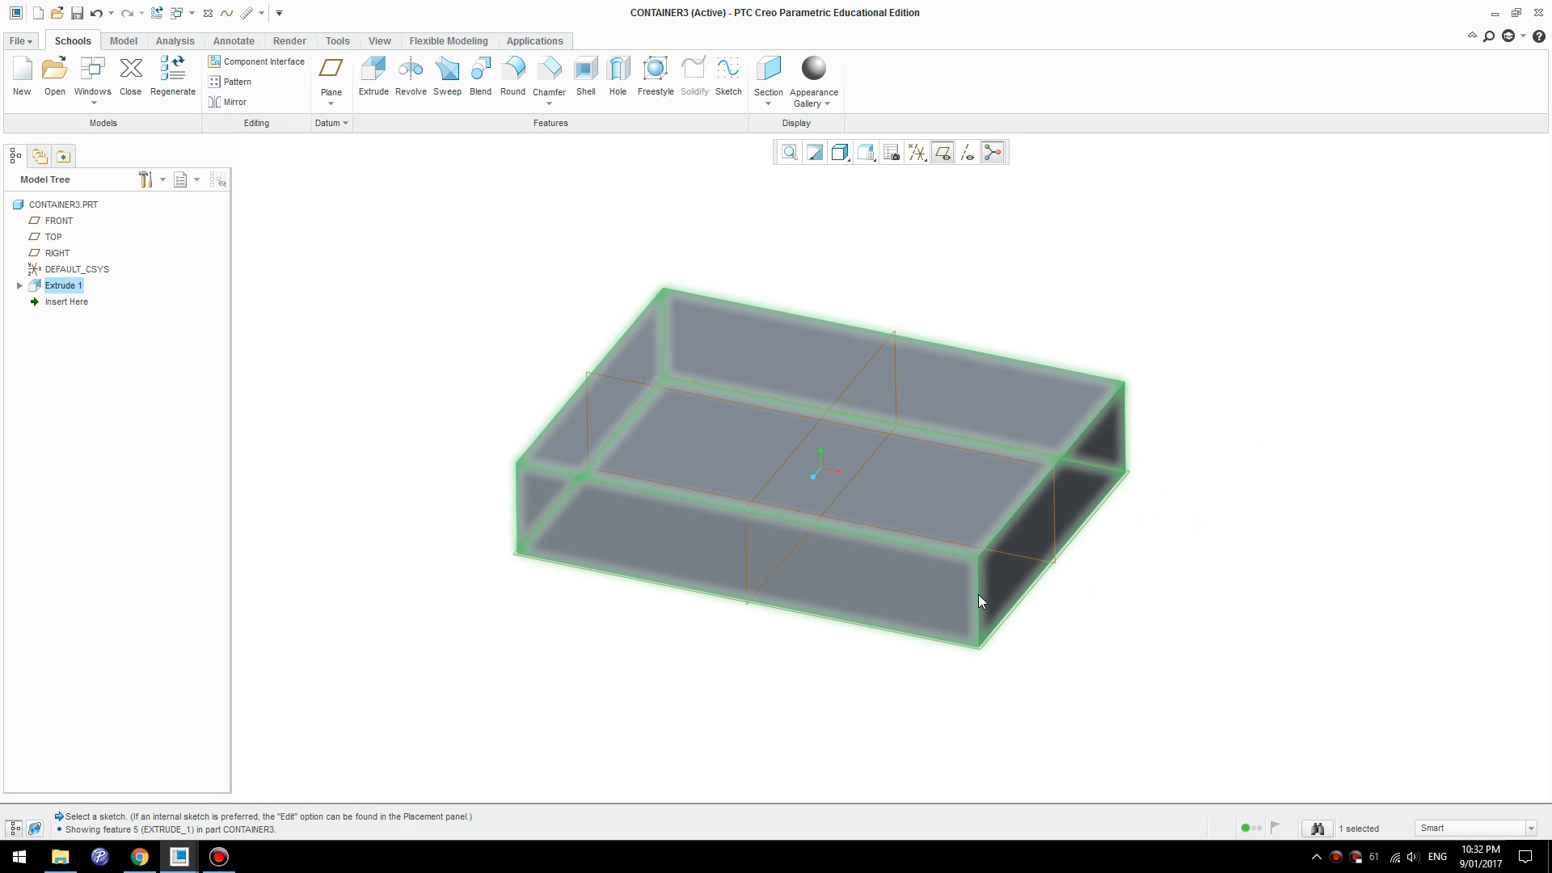
left_click(1148, 555)
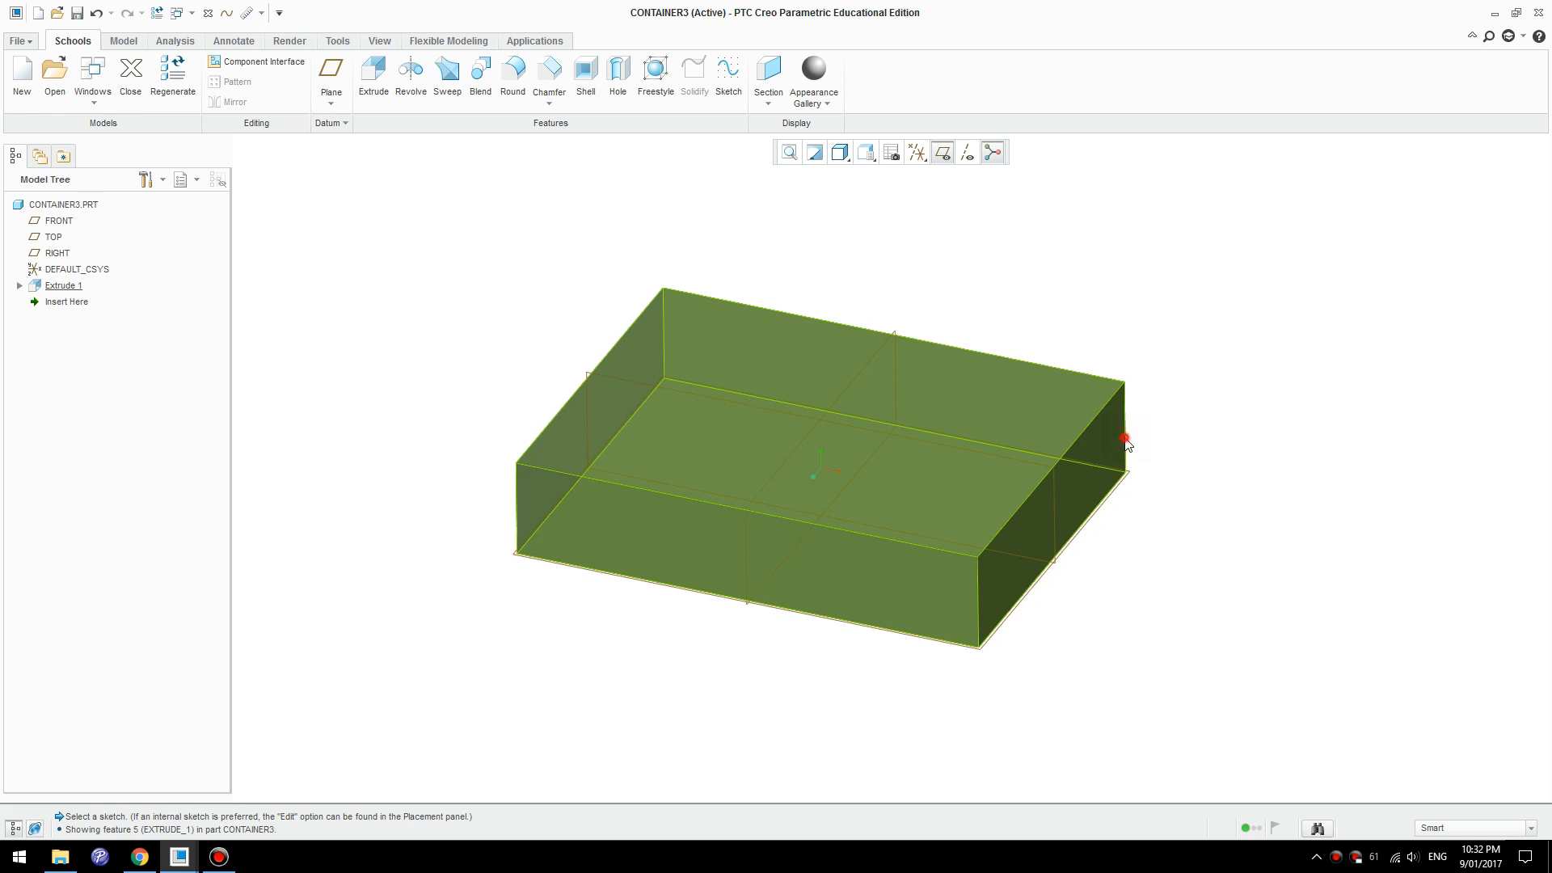
left_click(1127, 442)
left_click(1126, 436)
left_click(979, 594, "ctrl")
left_click(516, 498, "ctrl")
left_click(663, 327, "ctrl")
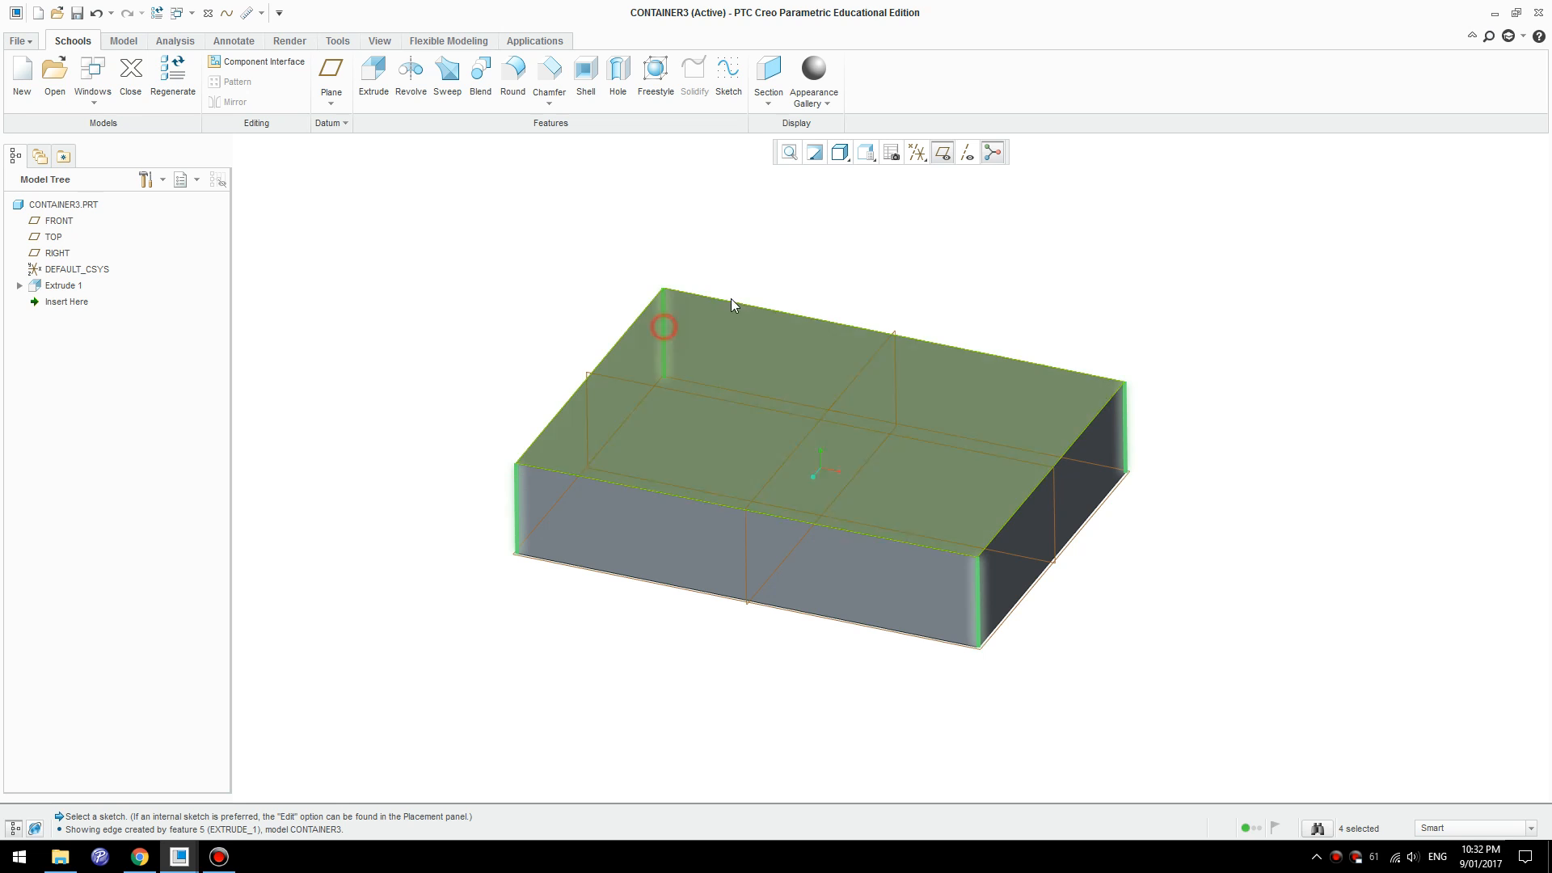
right_click(1187, 386)
left_click(1164, 443)
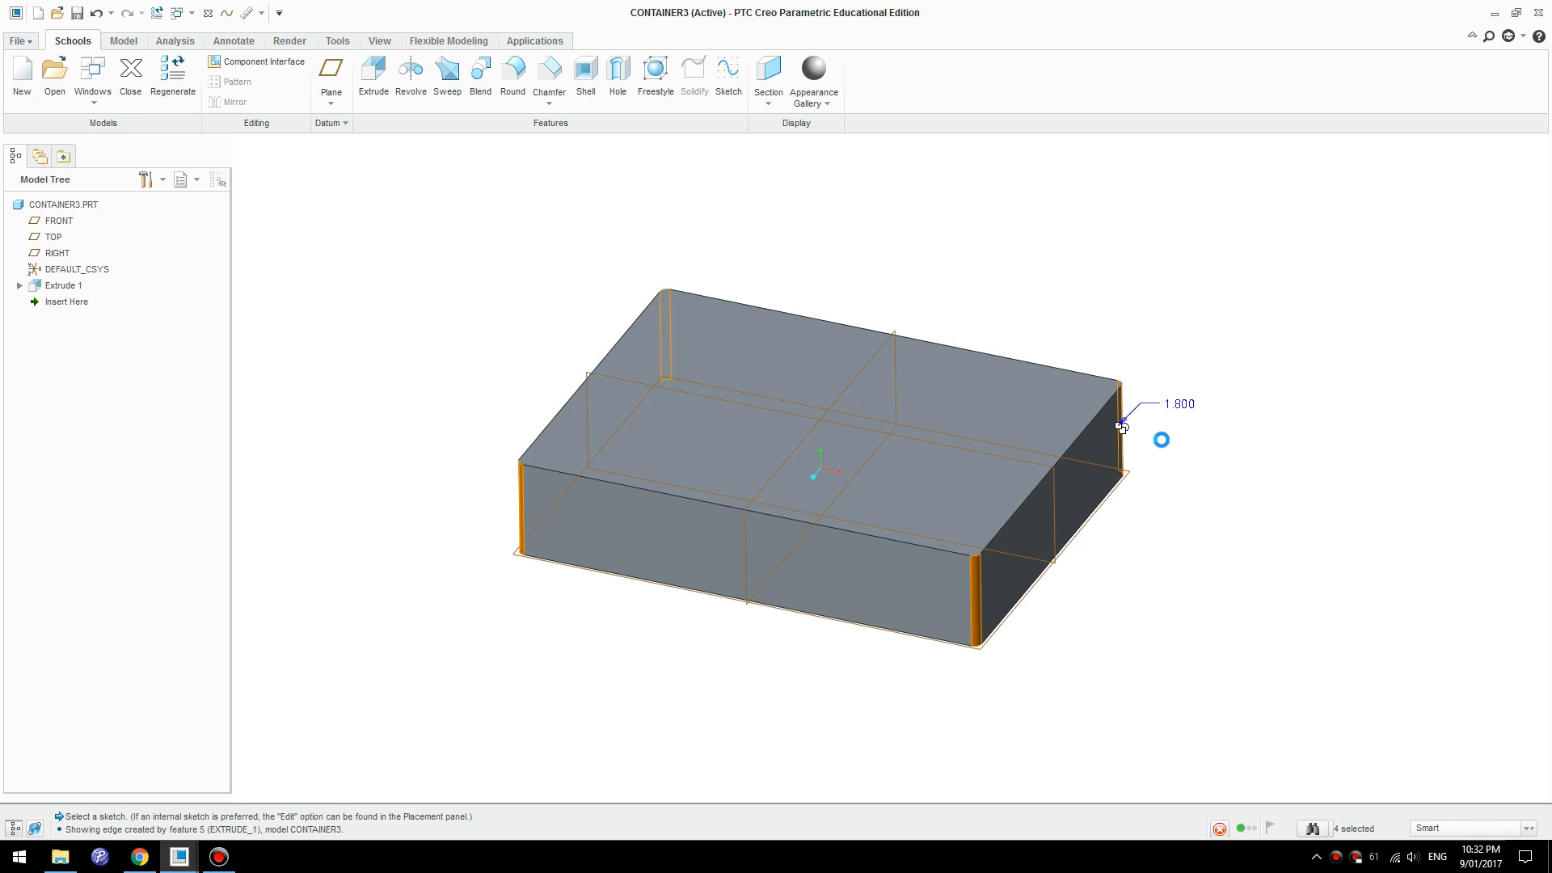
middle_click_drag(1164, 443, 1041, 525)
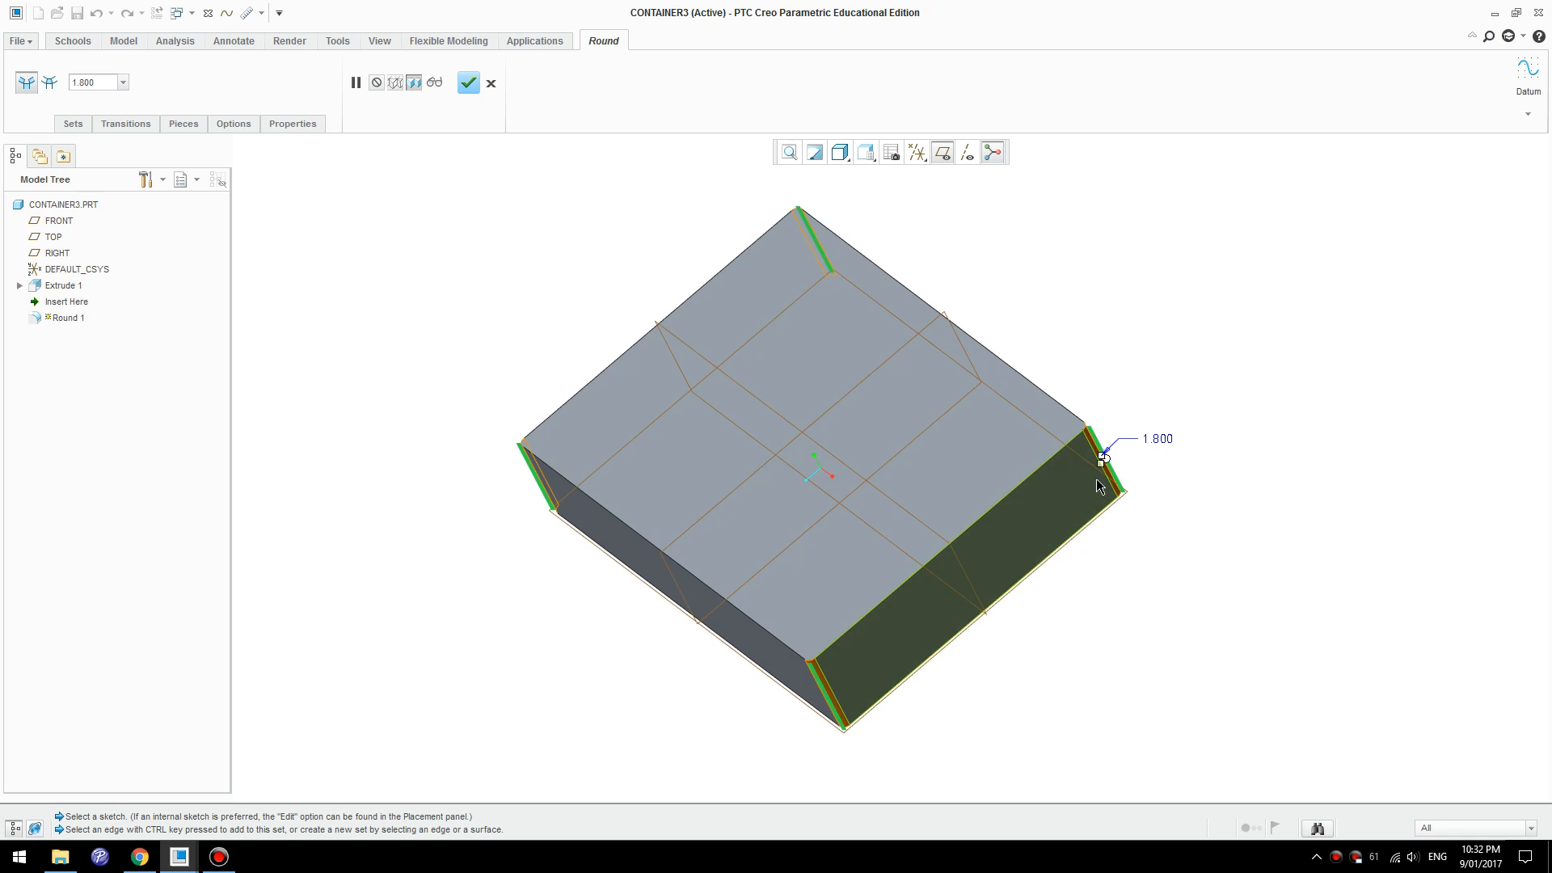
left_click_drag(1099, 462, 1063, 522)
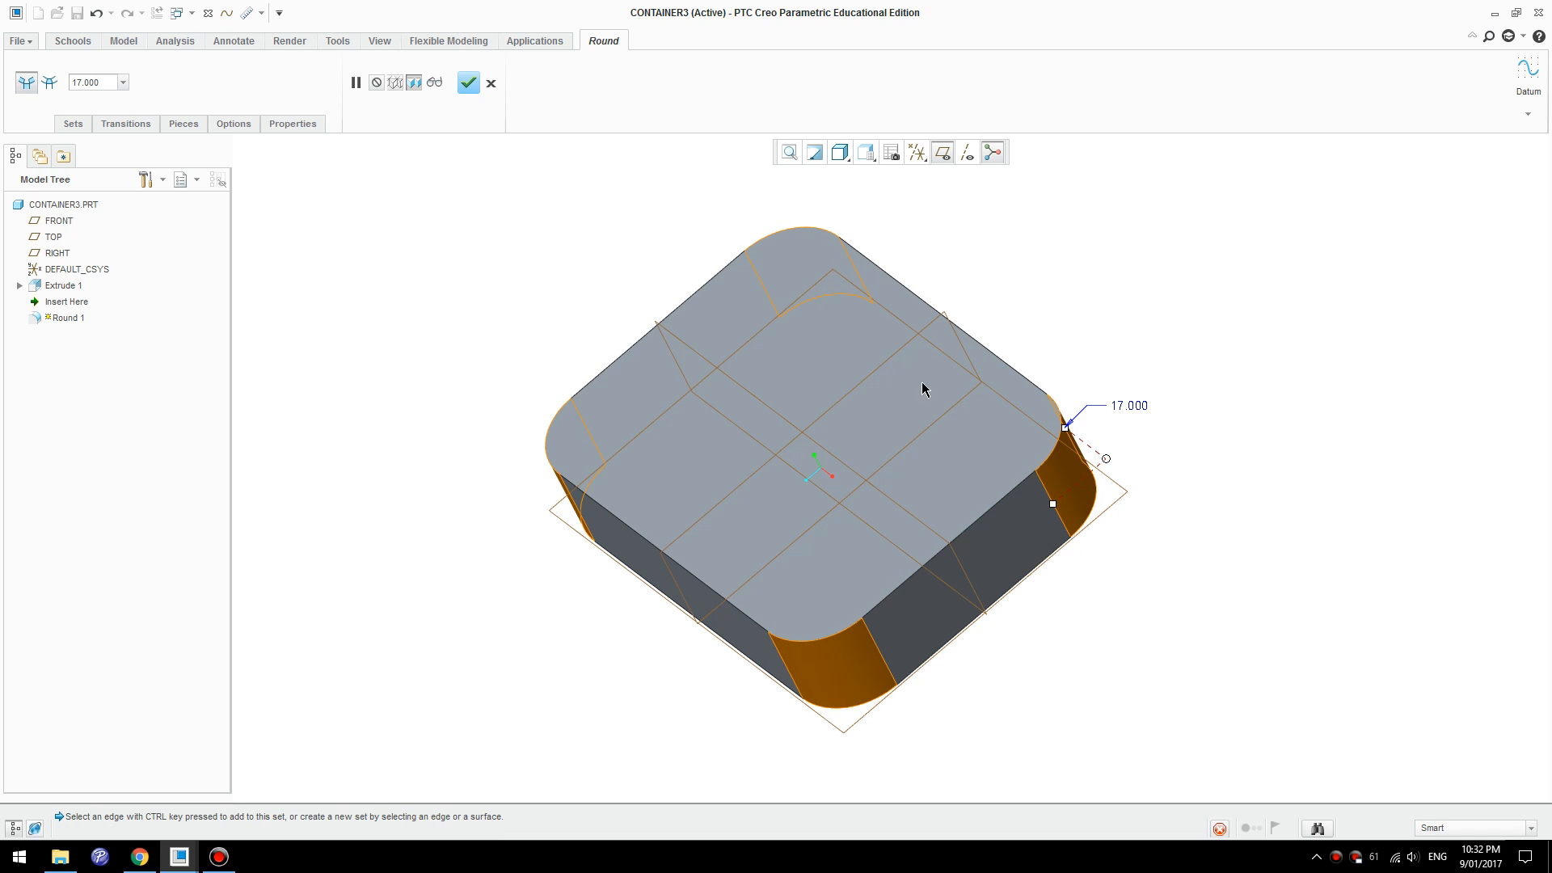
left_click(469, 82)
- Round the block's upper and lower perimeter edges with a 6.5 mm radius
key("ctrl+d")
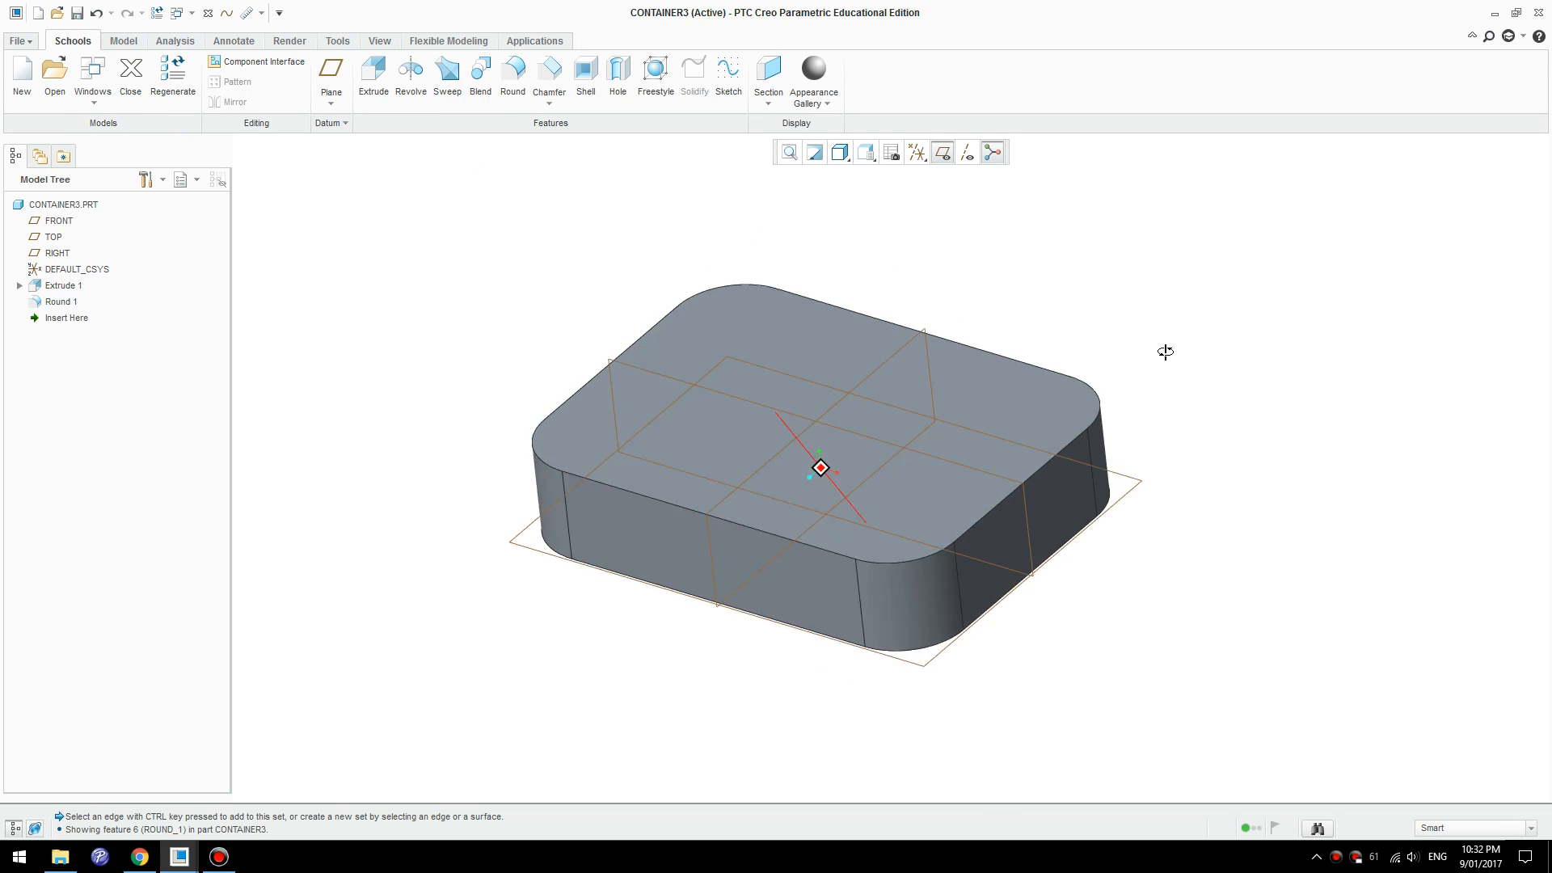
left_click(1043, 502)
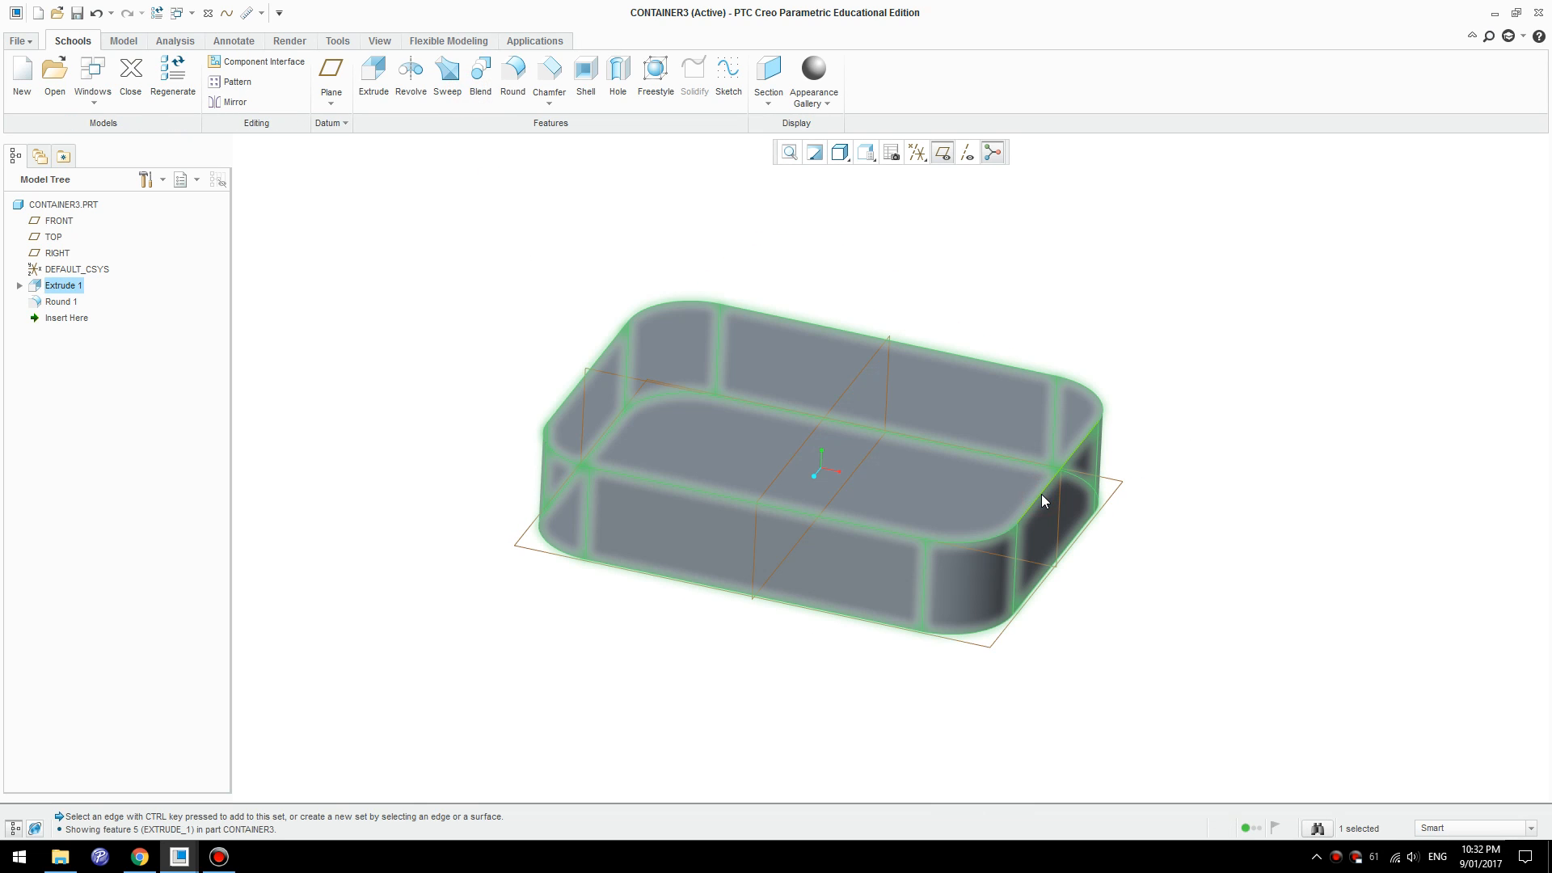
left_click(1038, 589, "ctrl")
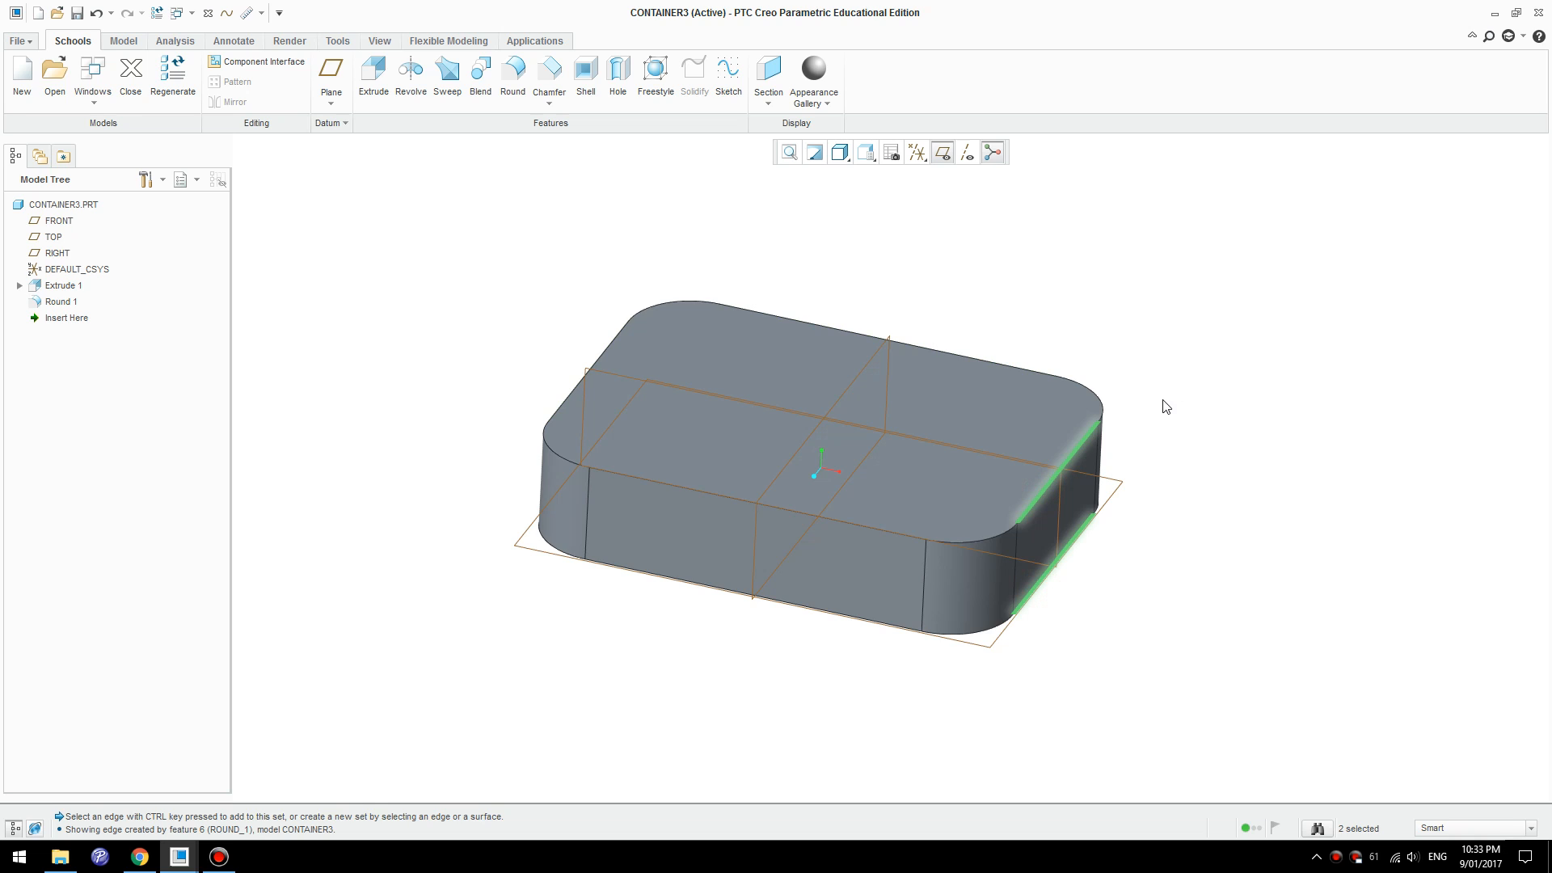
left_click(1151, 463)
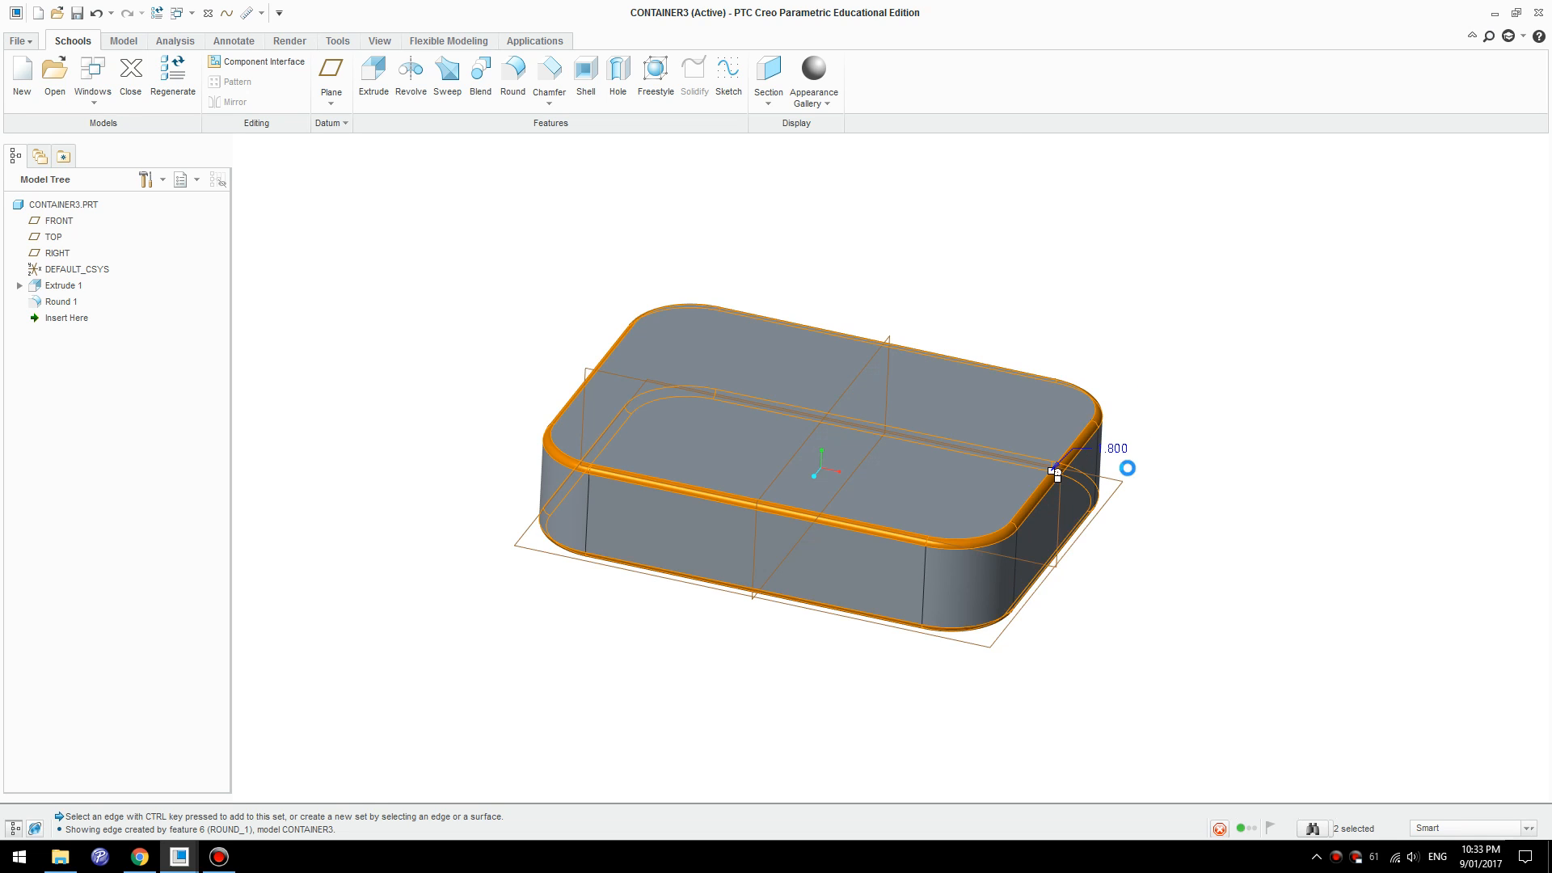
mouse_move(1058, 479)
left_mouse_down()
mouse_move(1068, 507)
mouse_move(1056, 495)
left_mouse_up()
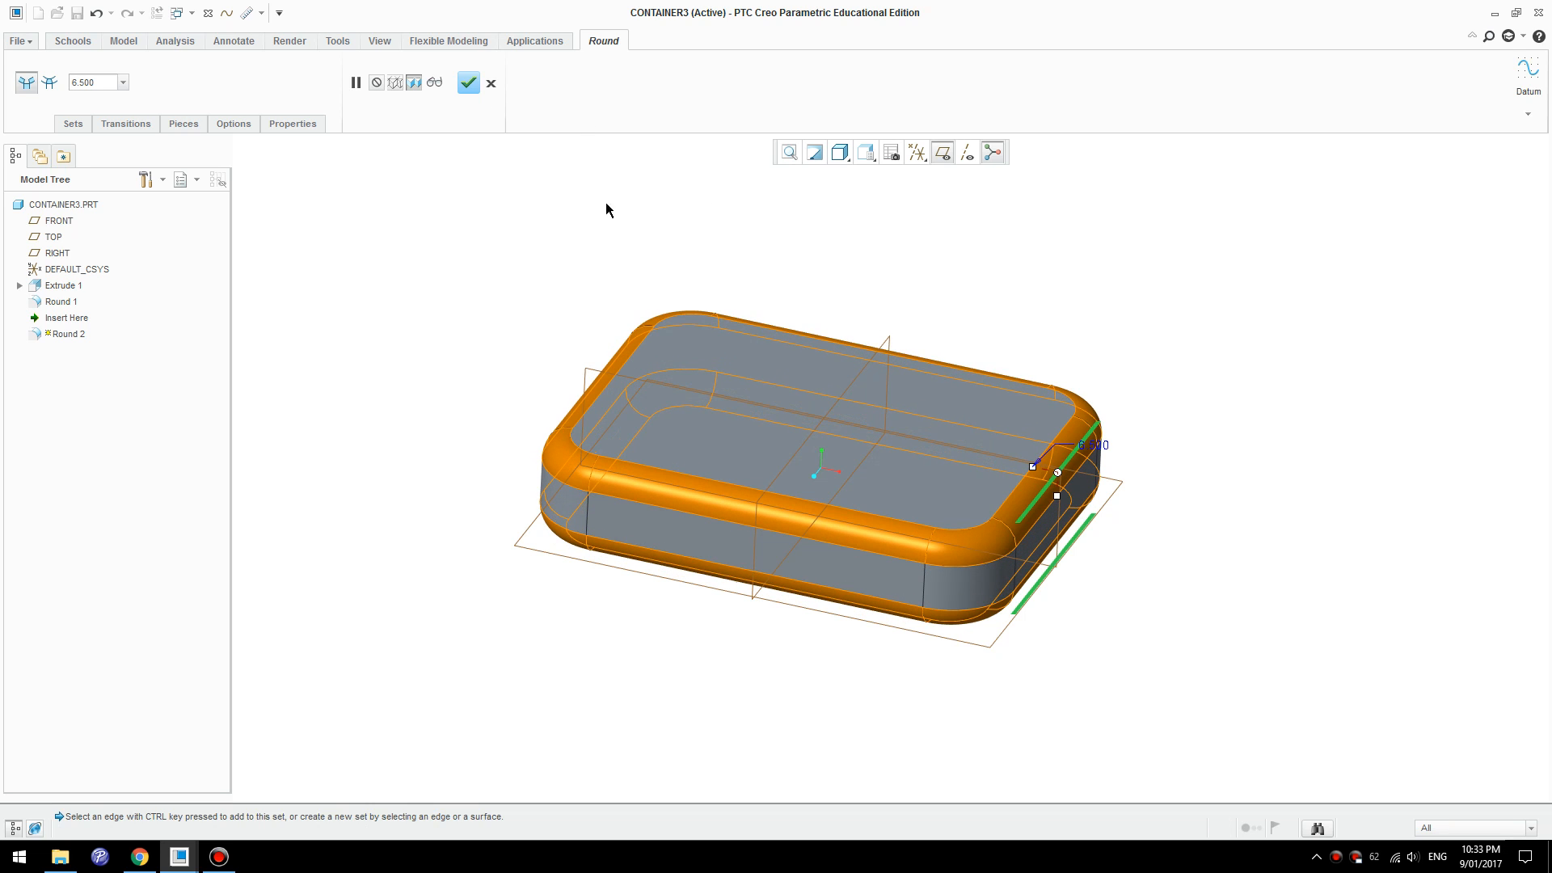
mouse_move(1205, 399)
middle_mouse_down()
mouse_move(1181, 437)
mouse_move(1210, 429)
middle_mouse_up()
left_click(468, 83)
mouse_move(1049, 389)
middle_mouse_down()
mouse_move(1143, 367)
mouse_move(1102, 373)
mouse_move(1123, 385)
mouse_move(1104, 405)
mouse_move(1140, 429)
mouse_move(1130, 404)
middle_mouse_up()
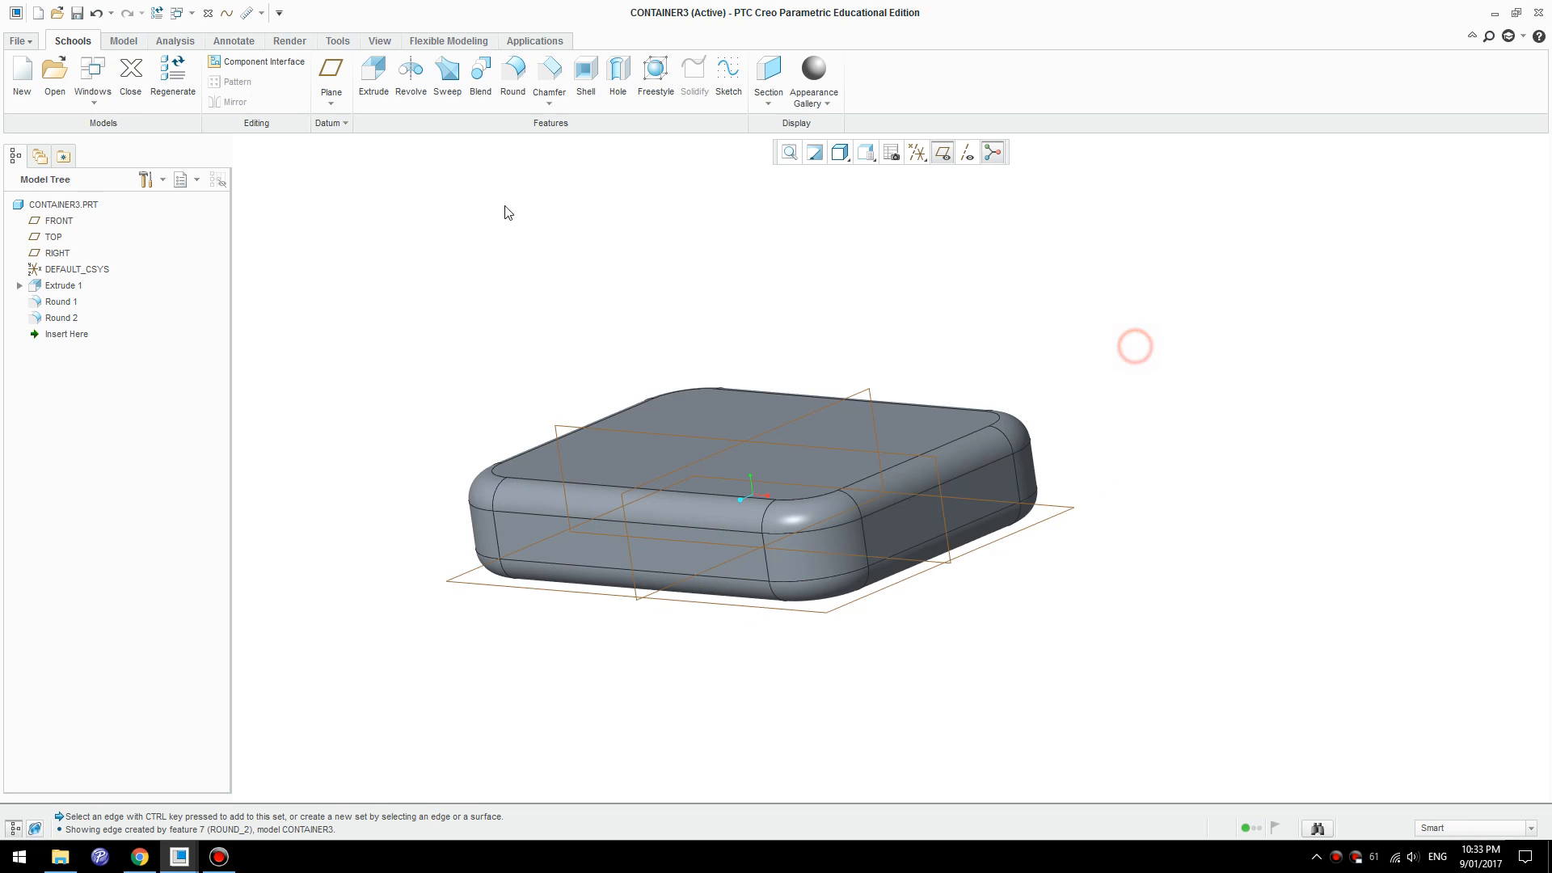
- Create a datum plane offset 12.5 mm upward from the TOP plane, halfway up the block
left_click(333, 81)
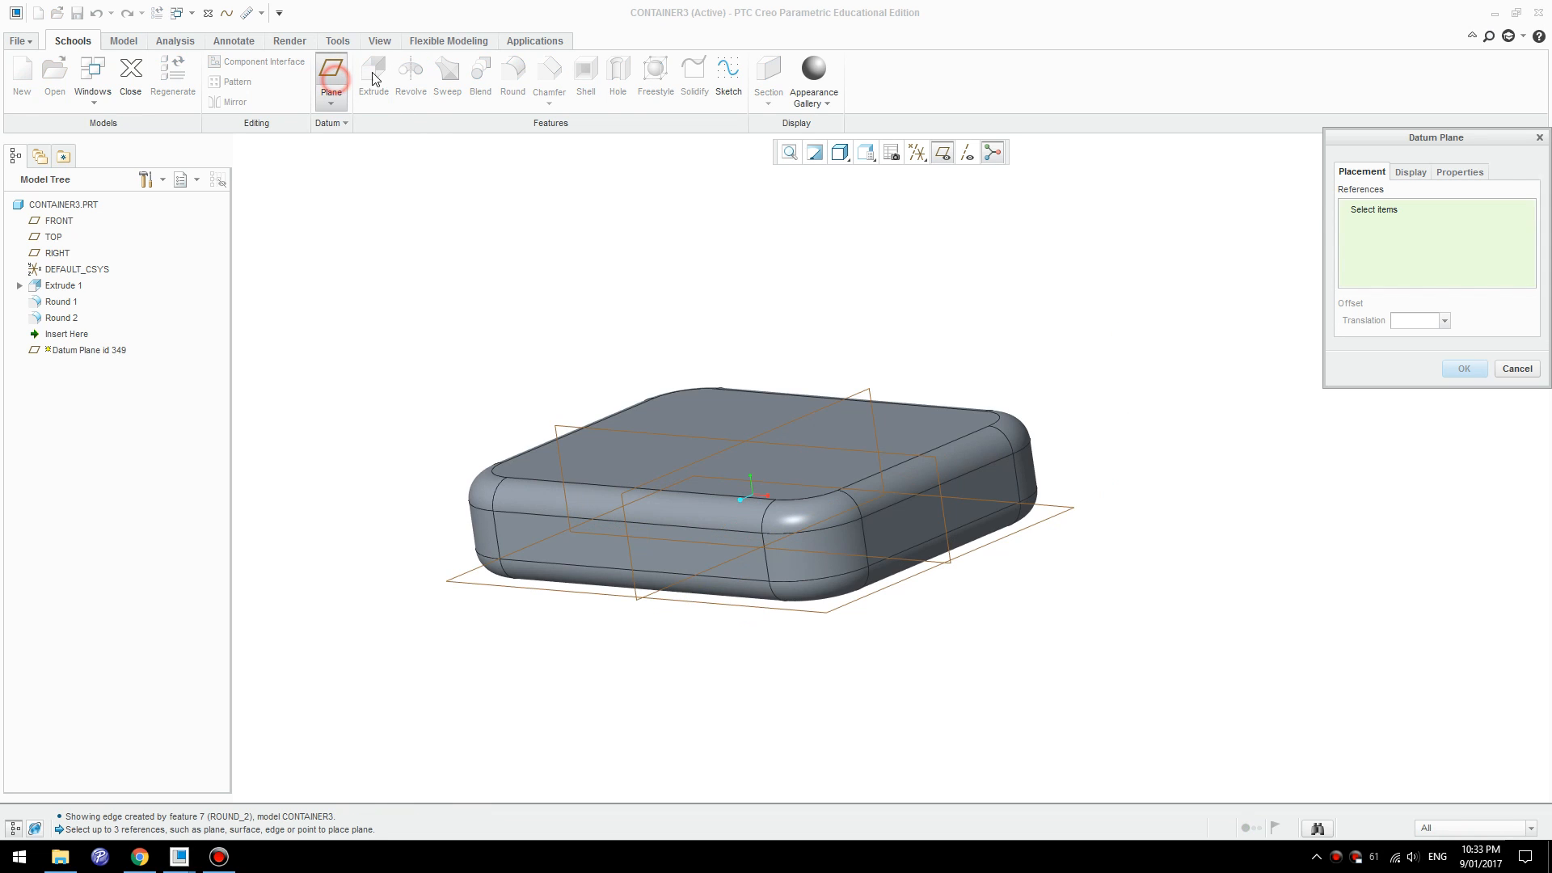
left_click(1075, 502)
left_click_drag(760, 525, 716, 333)
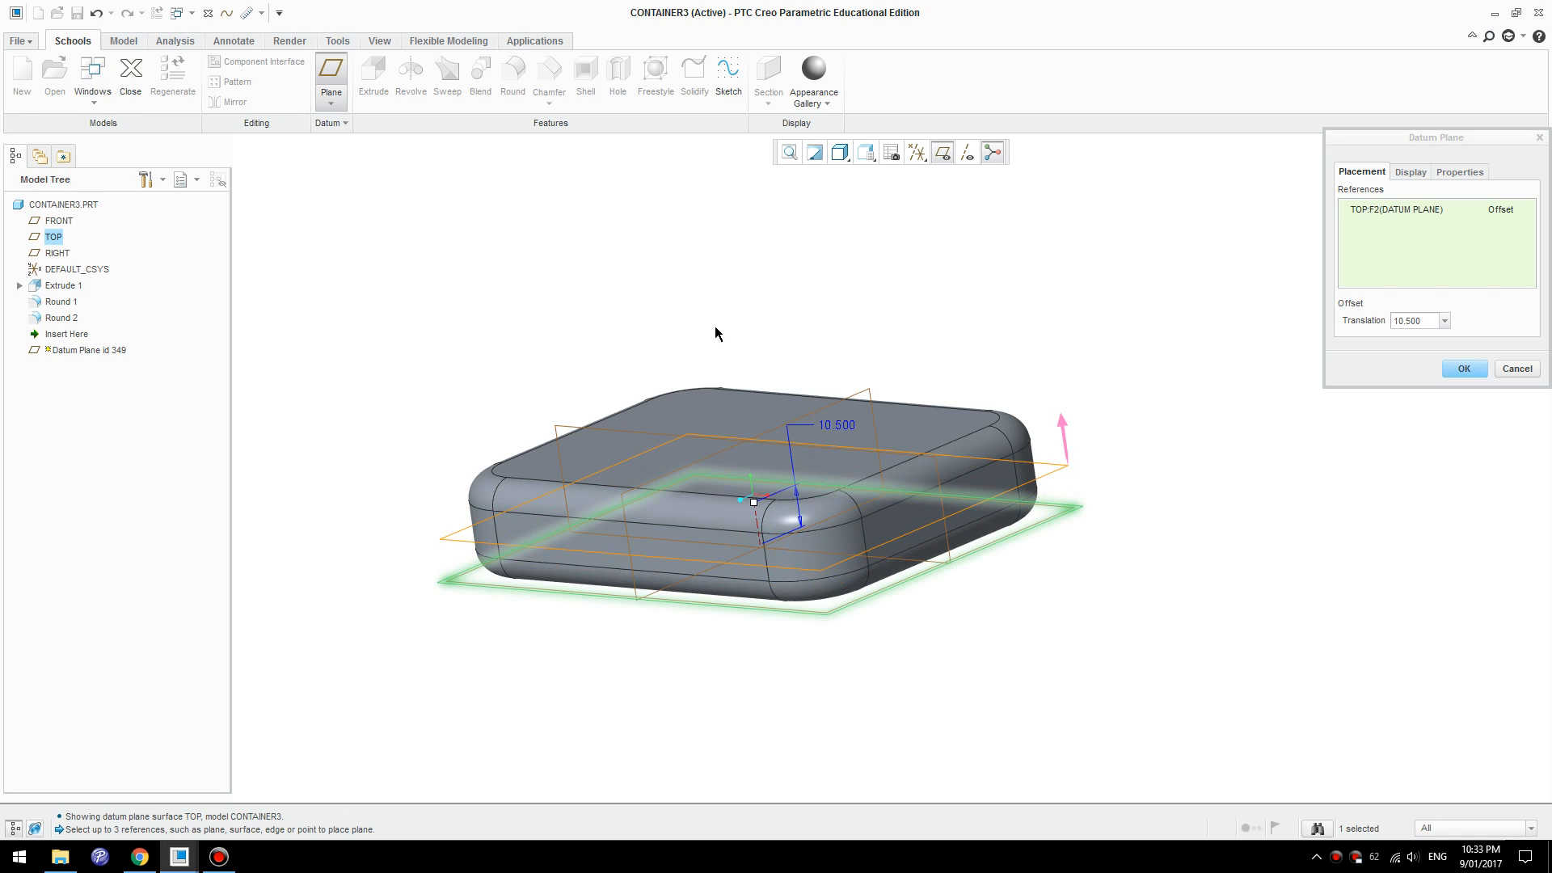
left_click(864, 153)
left_click(783, 235)
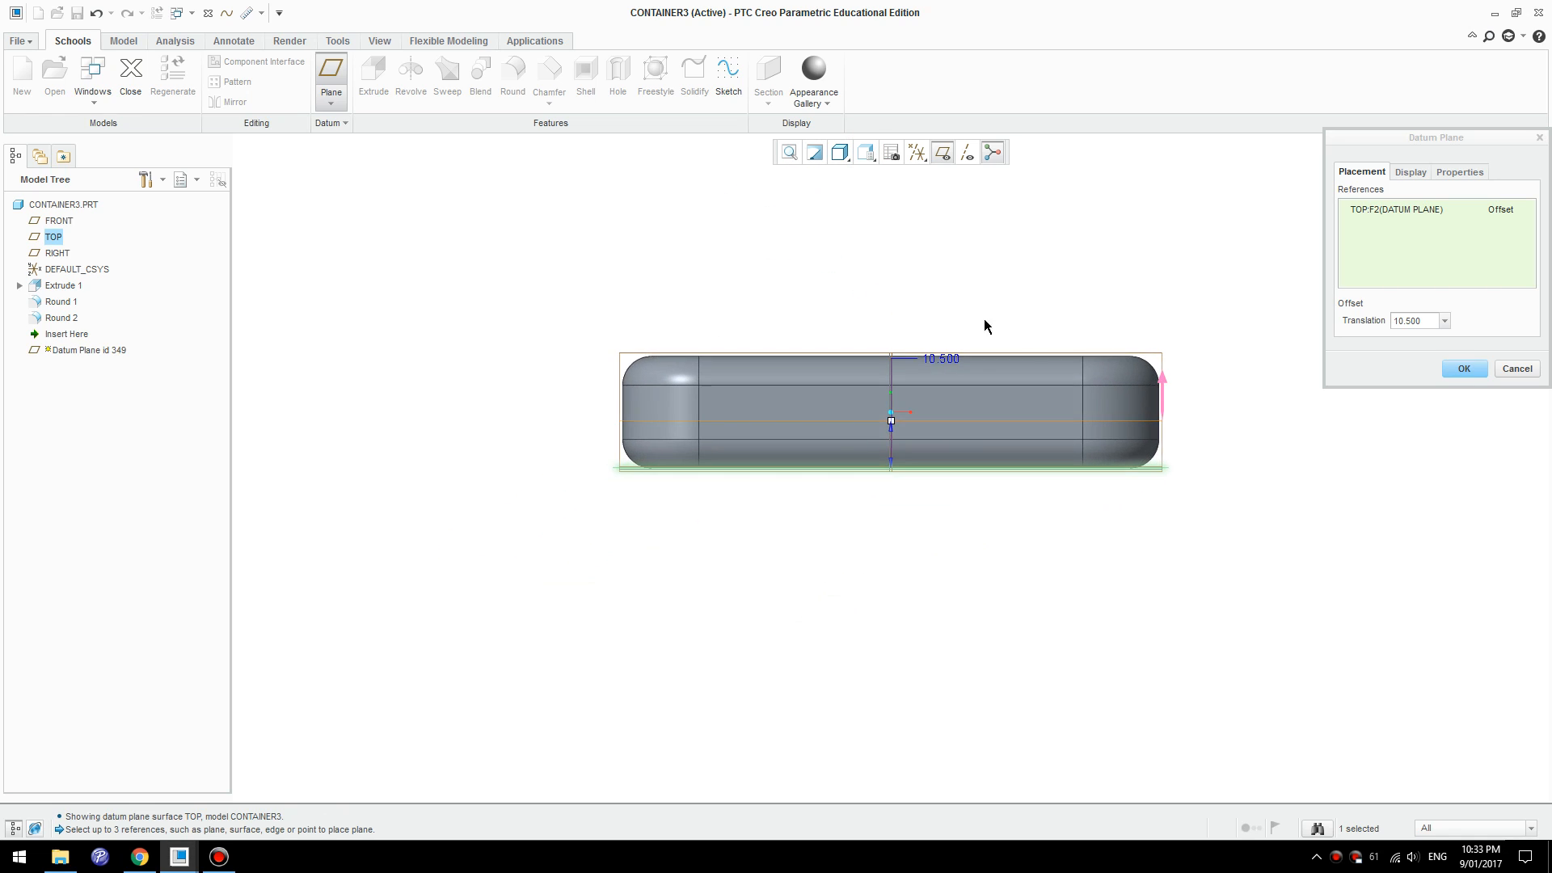
scroll(1086, 334, "up", 2)
left_click_drag(842, 445, 890, 439)
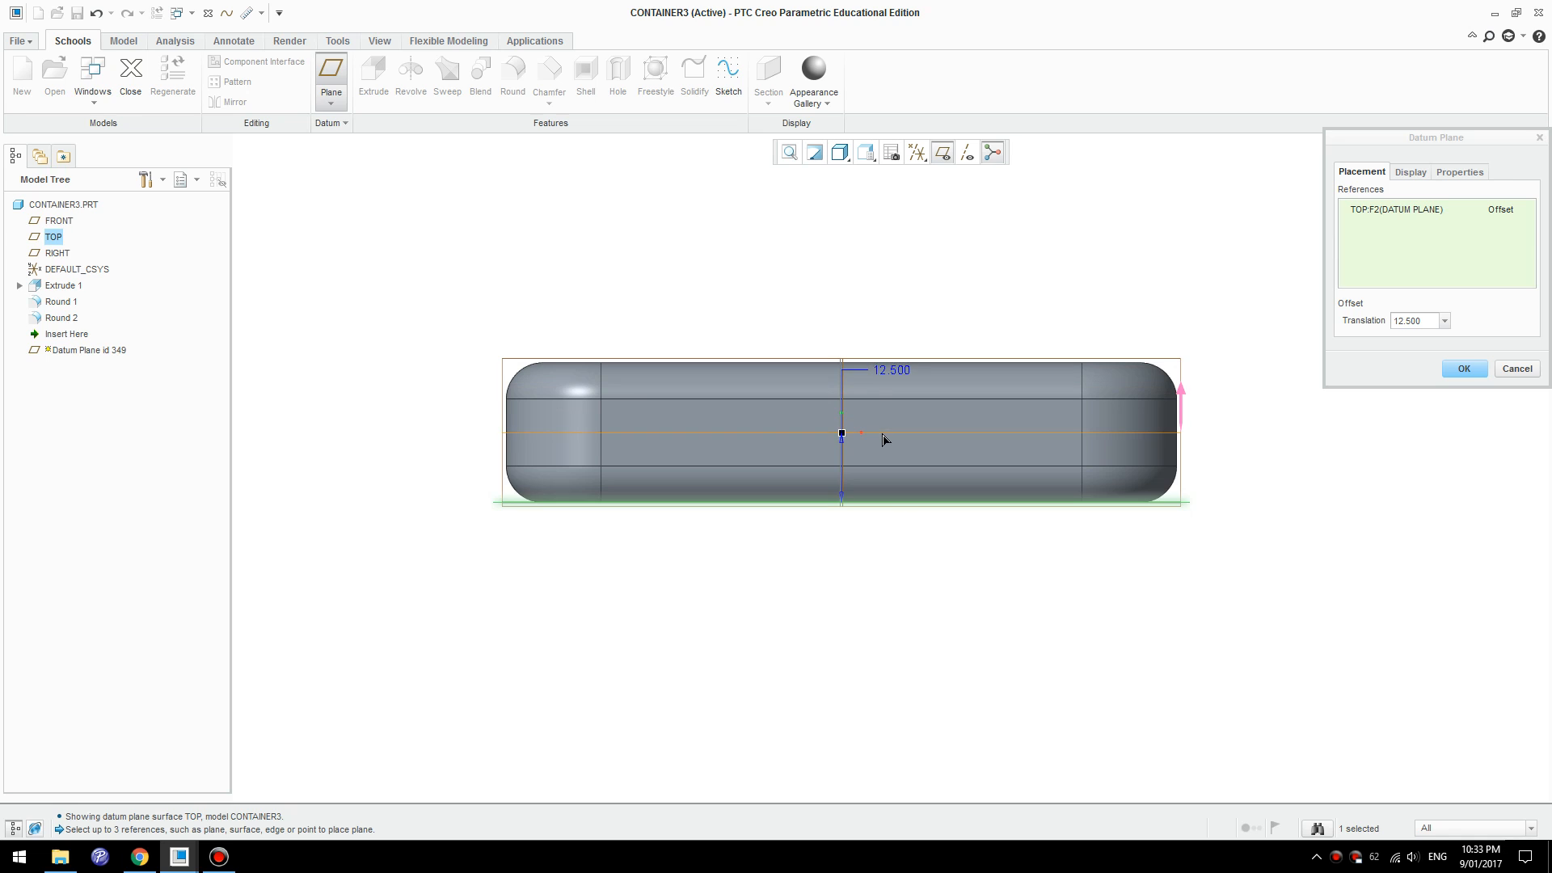
left_click(1464, 370)
middle_click_drag(1300, 343, 1304, 431)
scroll(1356, 338, "down", 1)
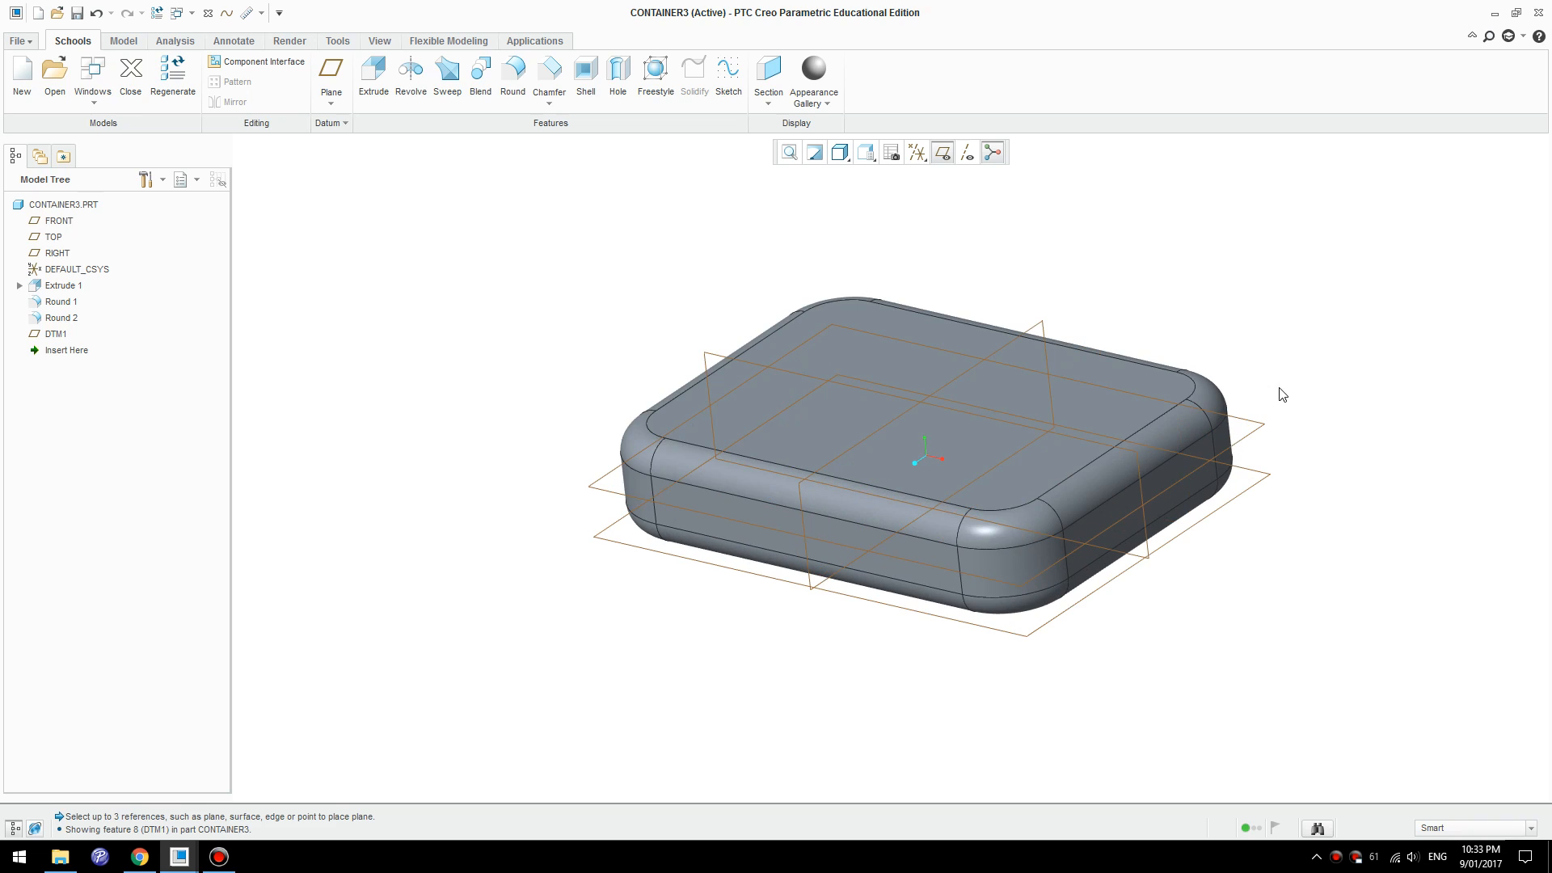
- Solidify the body with the mid-height datum plane, removing the material above the plane
left_click(1258, 422)
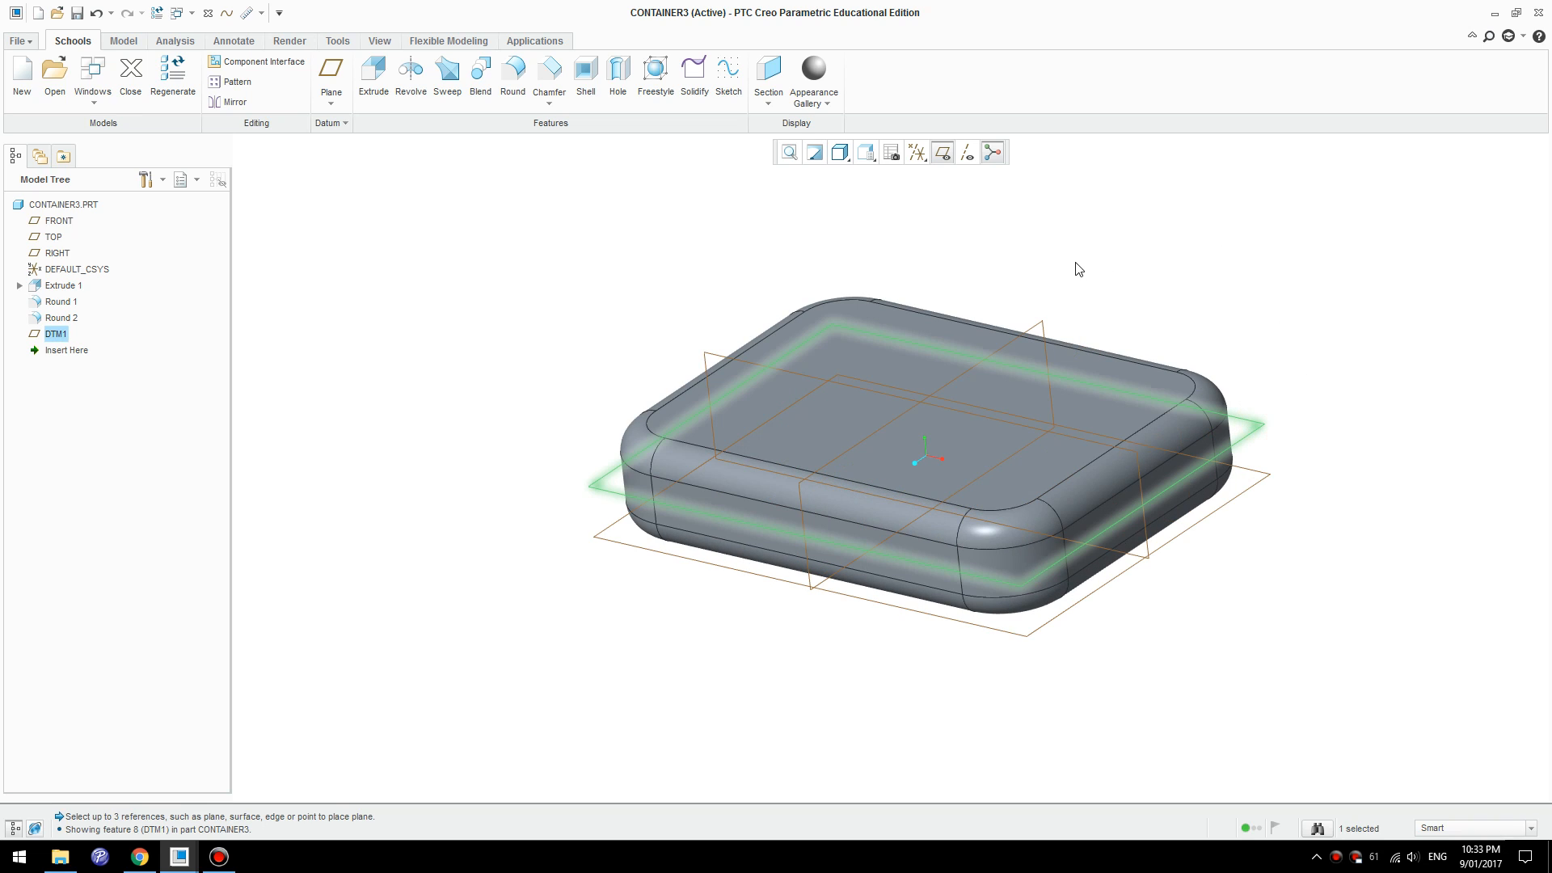
left_click(124, 40)
left_click(809, 102)
left_click(732, 356)
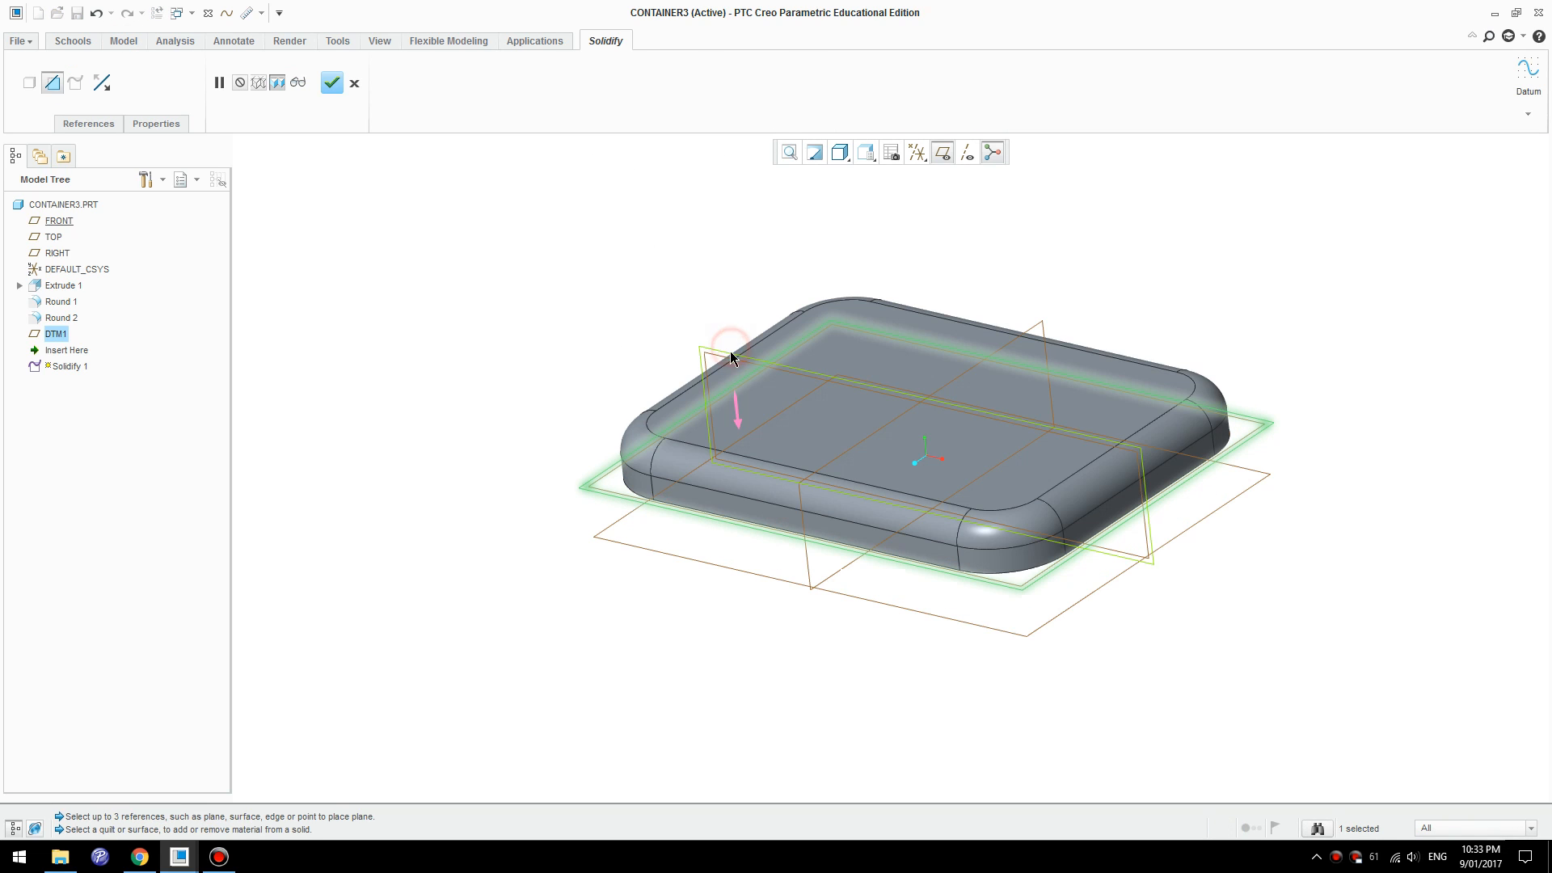
left_click(738, 419)
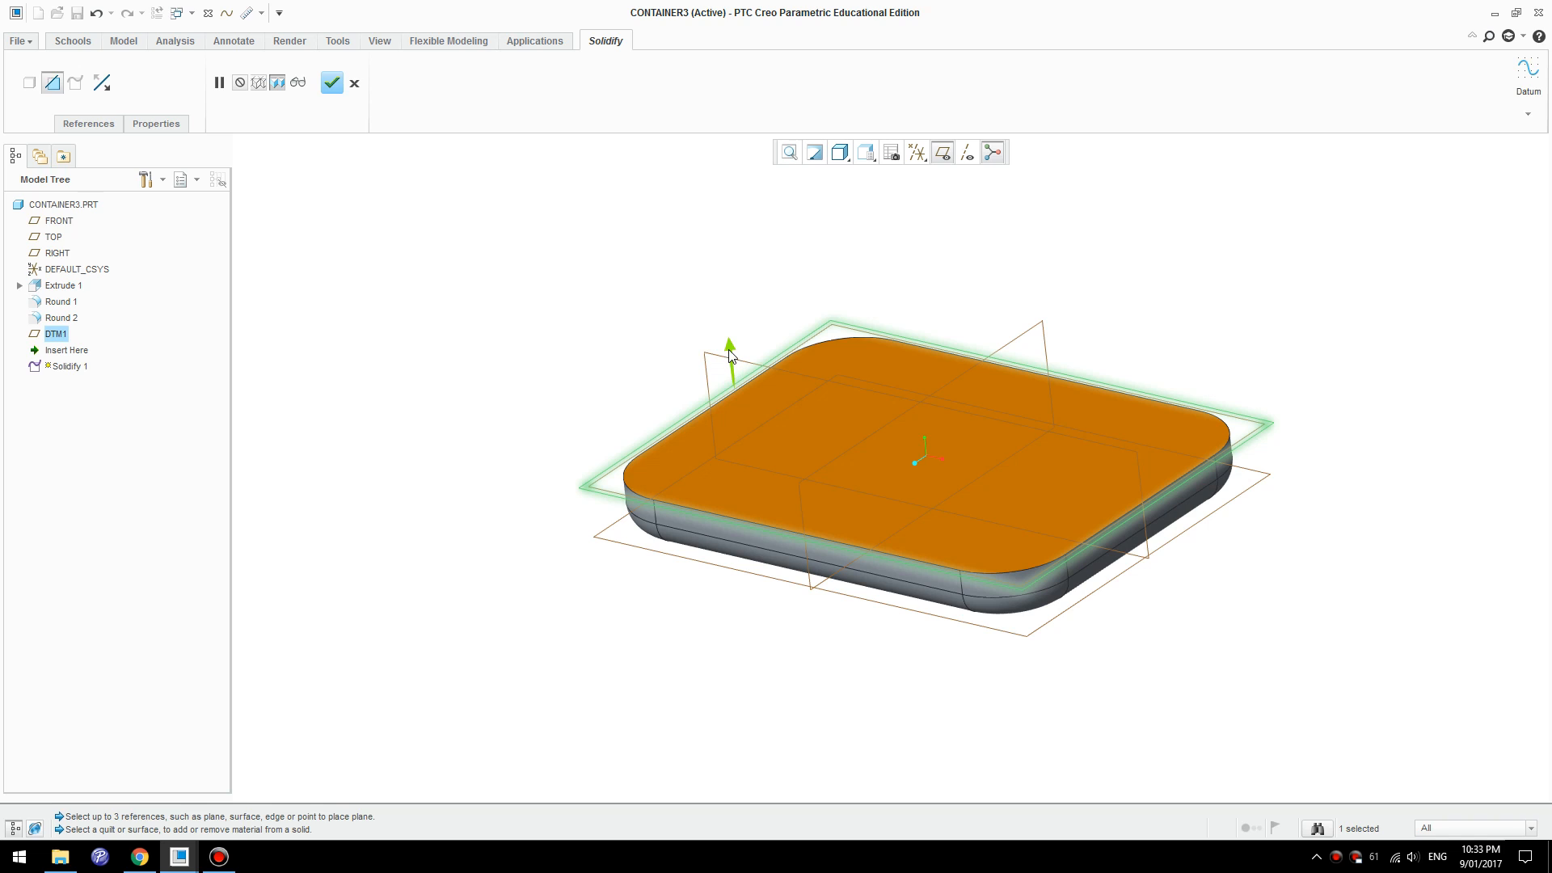
left_click(732, 354)
left_click(736, 418)
left_click(333, 83)
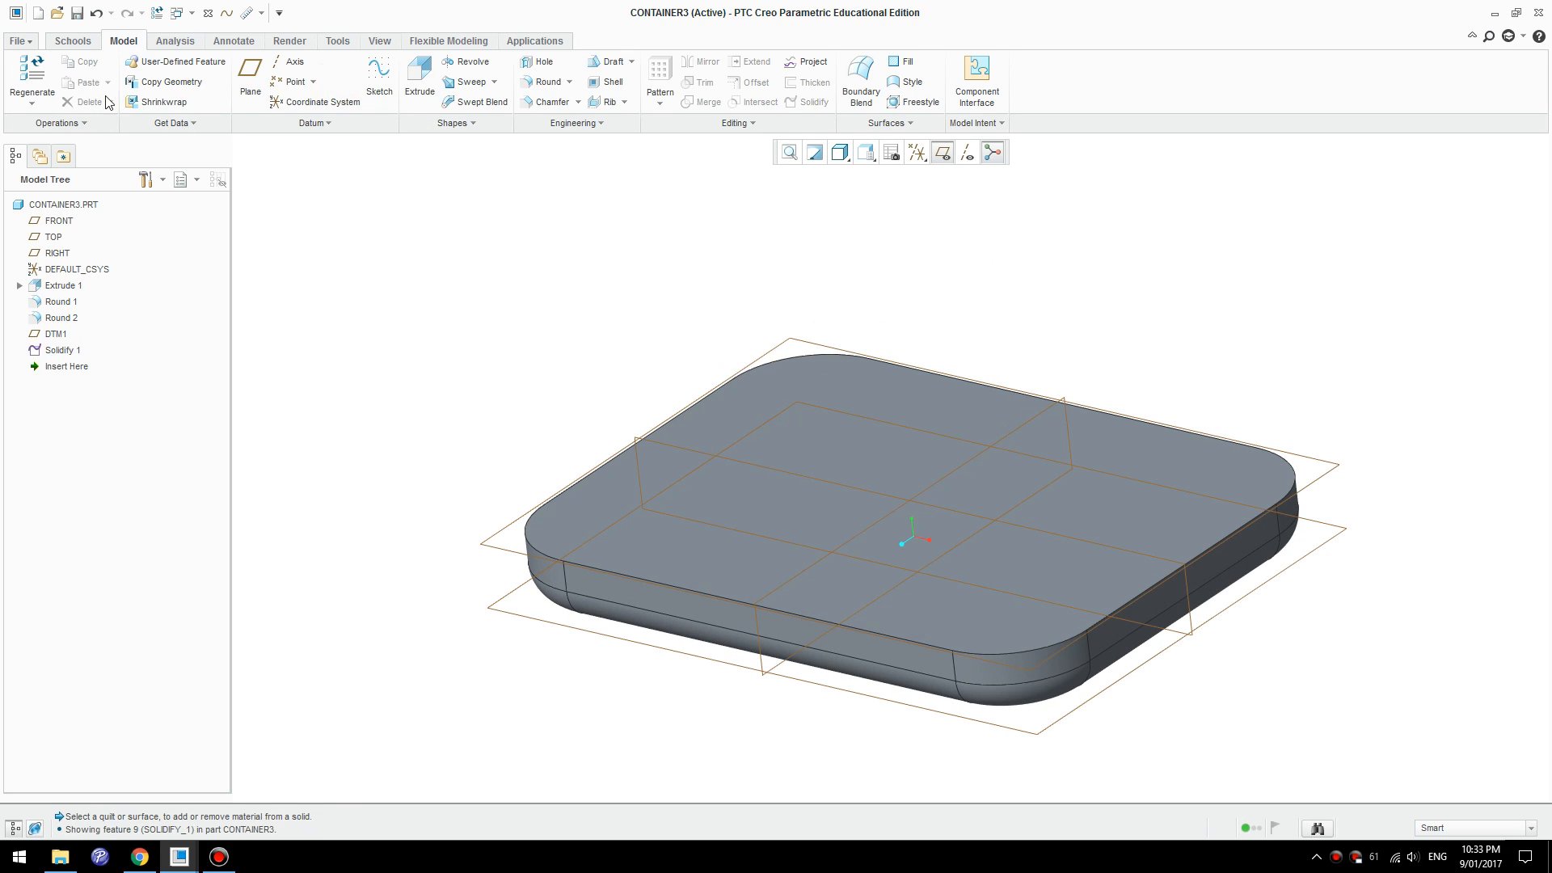
- Save the part in the Documents folder and save a copy of it as Container3-Bottom
left_click(77, 13)
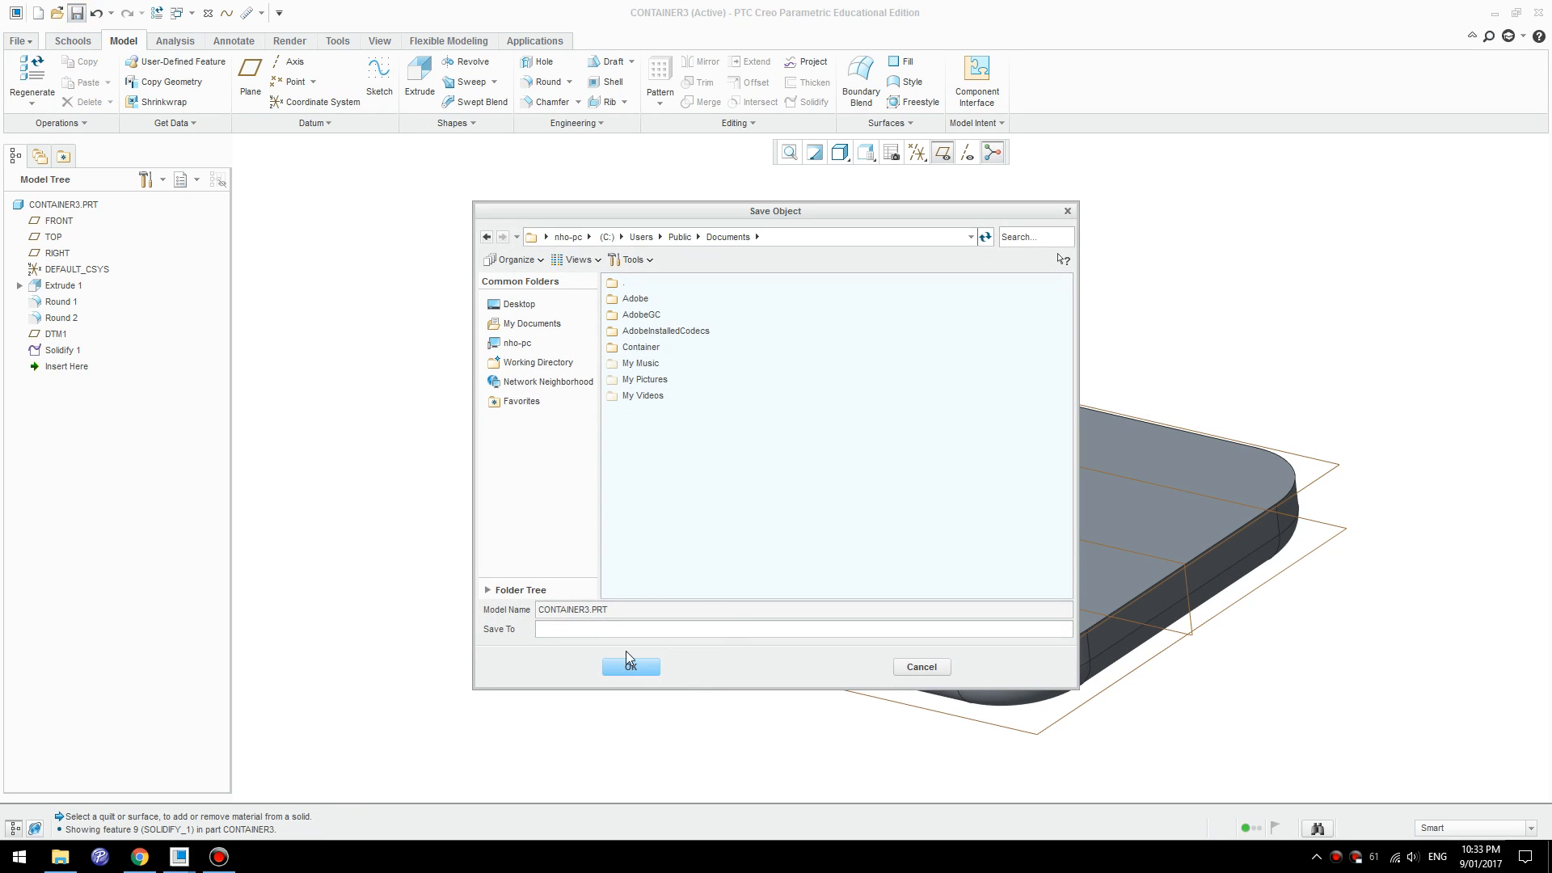
left_click(631, 667)
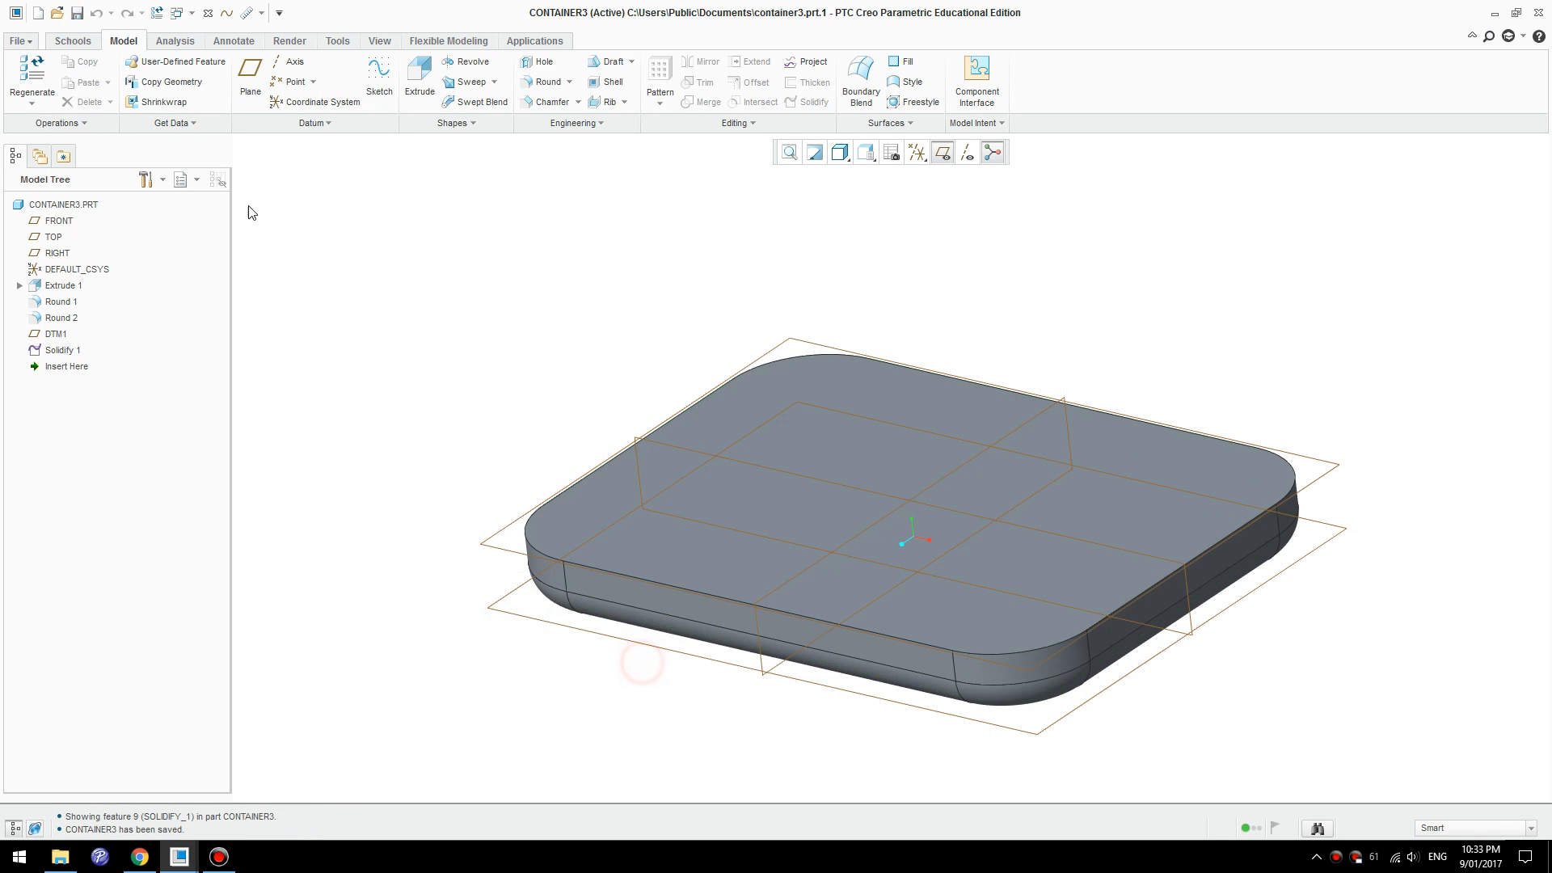
left_click(20, 45)
mouse_move(86, 156)
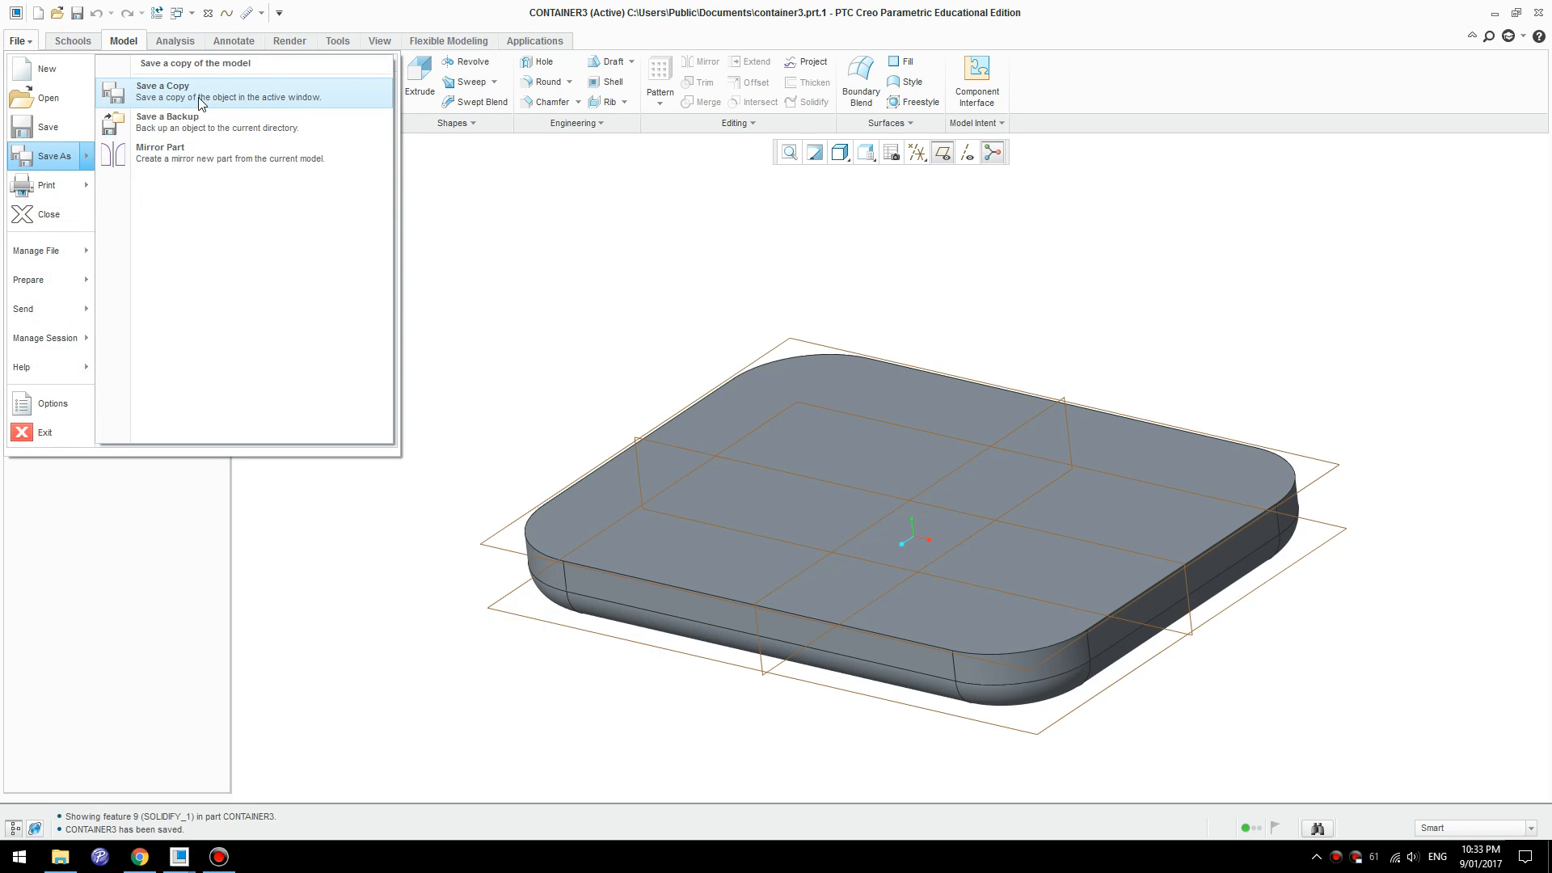
left_click(201, 101)
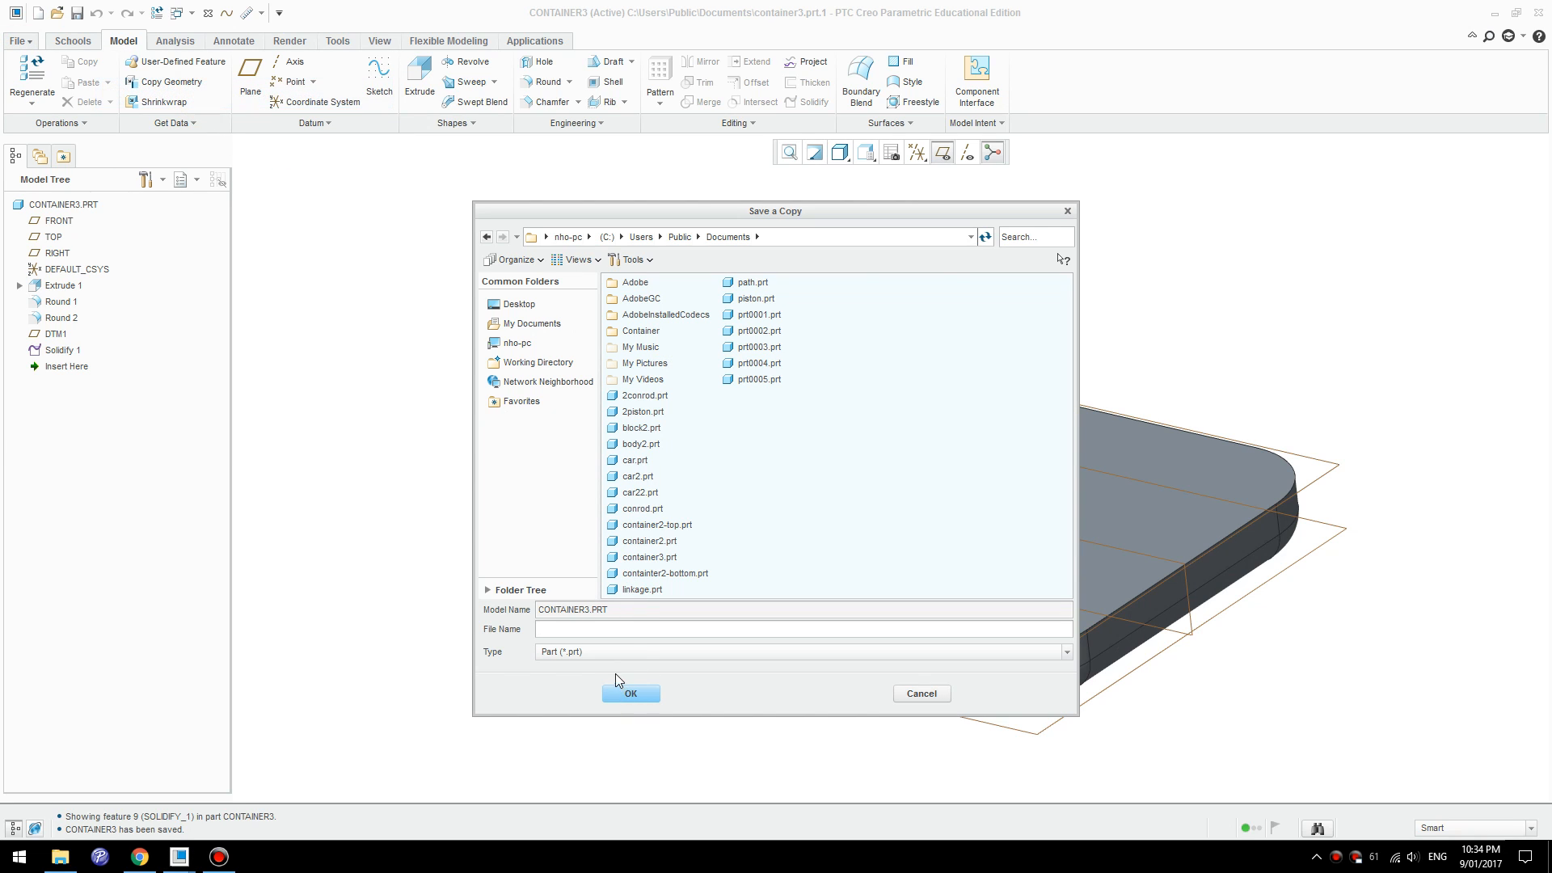
type("Contain")
type("er3-Bottom")
key("Return")
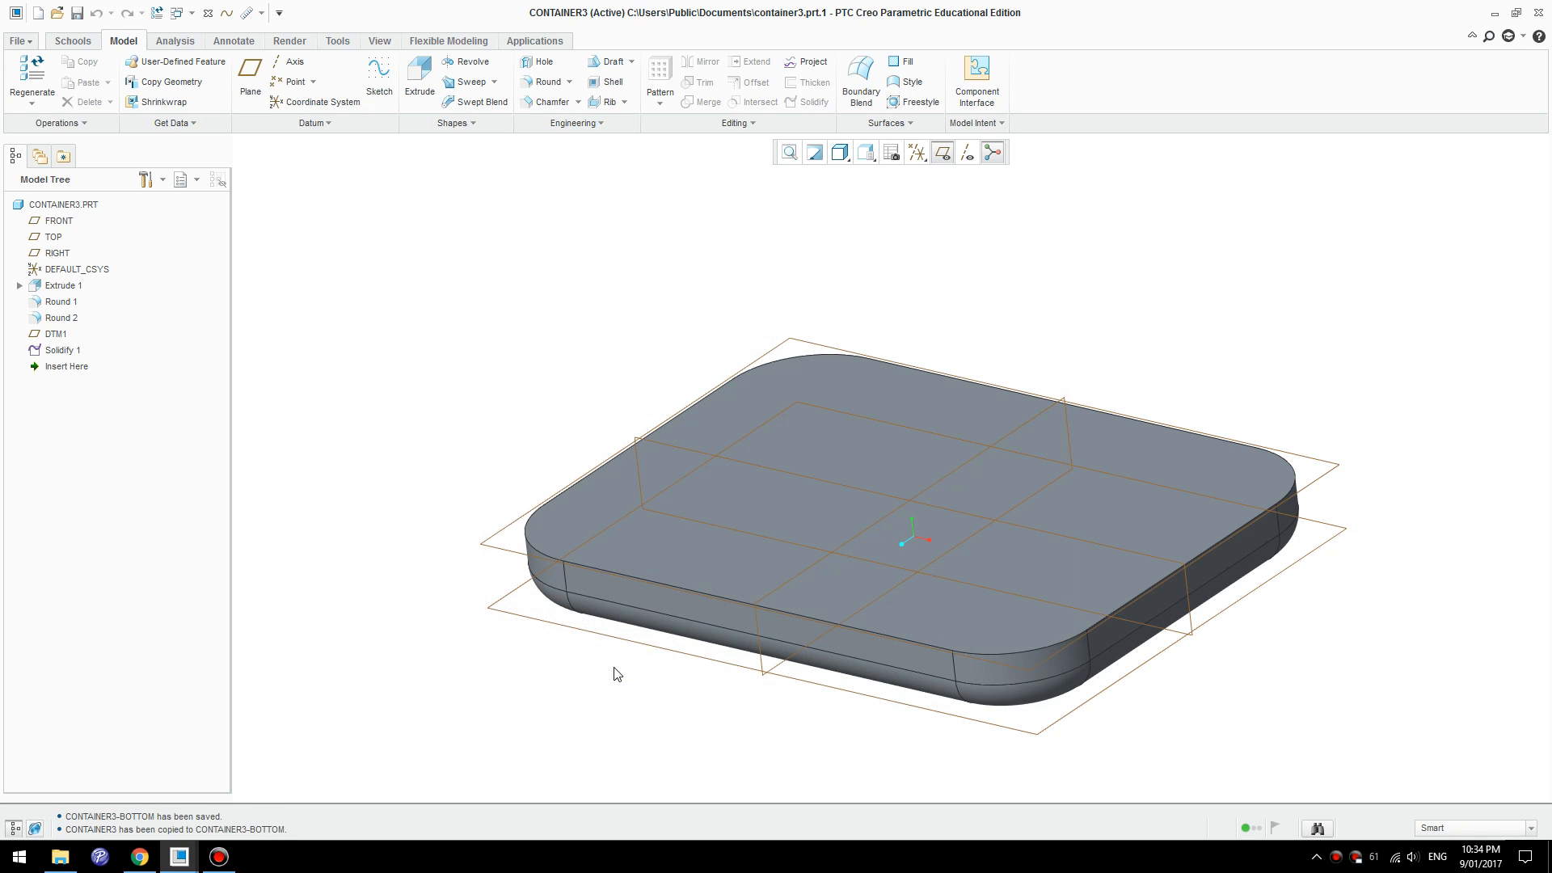
- Save another copy of the part as Container3-Top
left_click(18, 41)
mouse_move(81, 170)
left_click(163, 88)
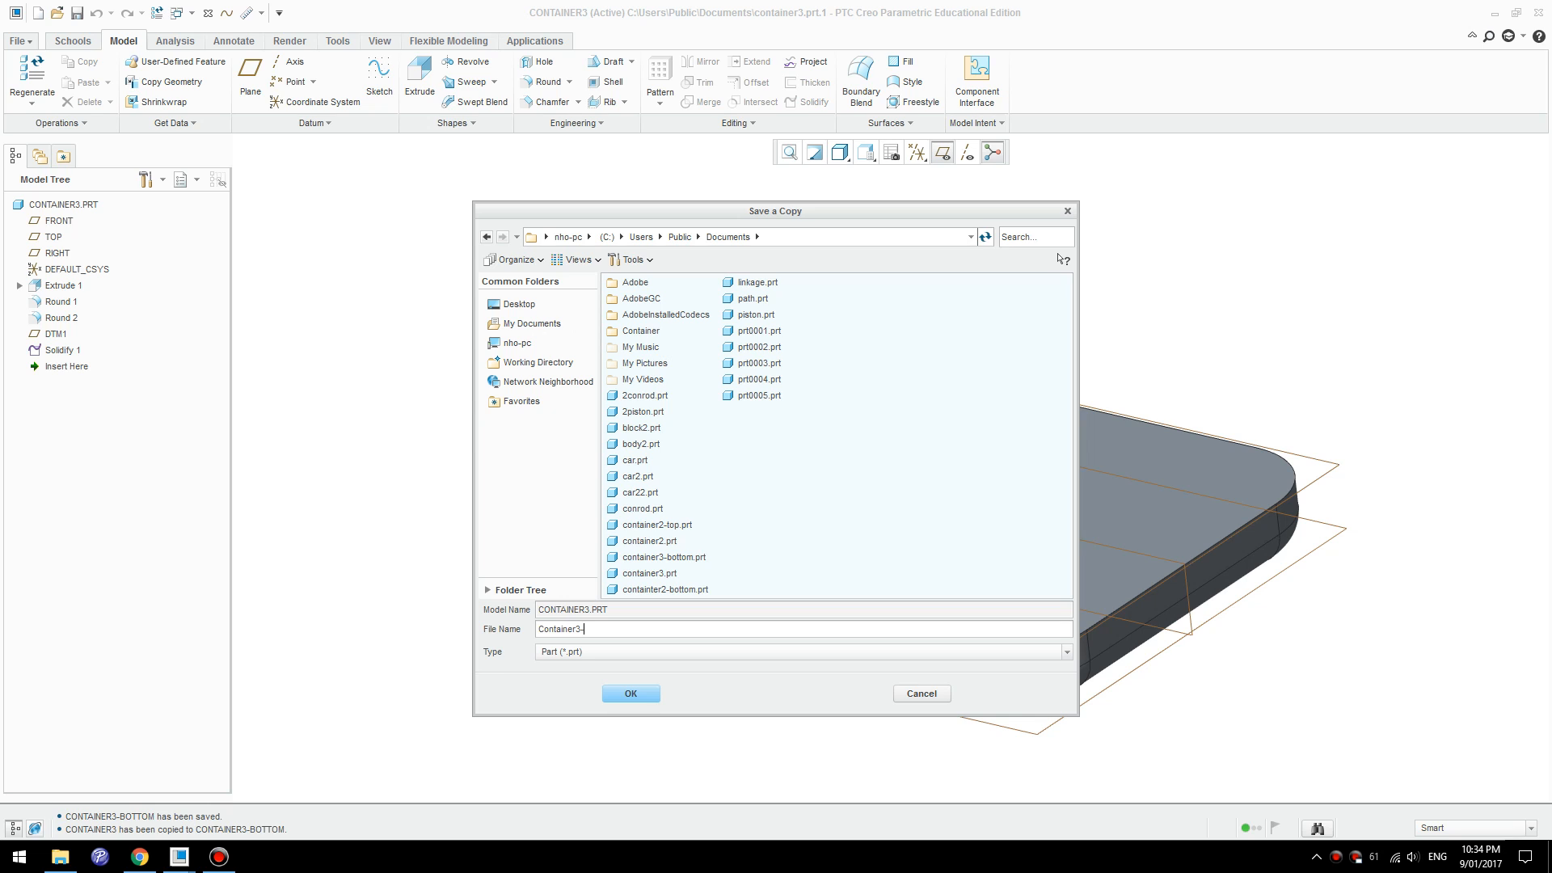
left_click(633, 693)
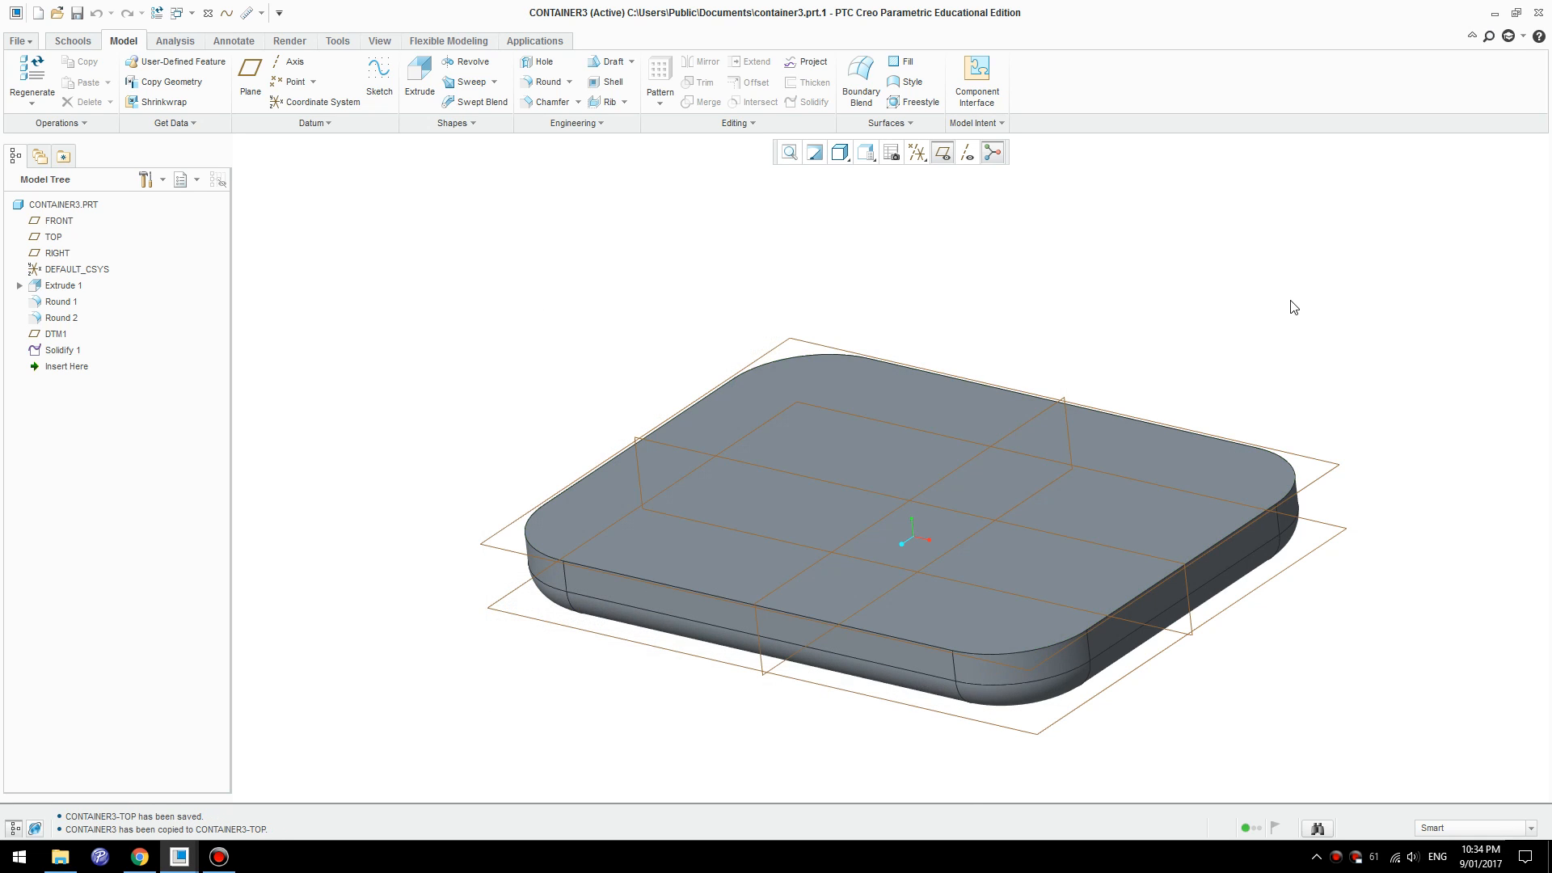
middle_click_drag(1289, 344, 1245, 269, "shift")
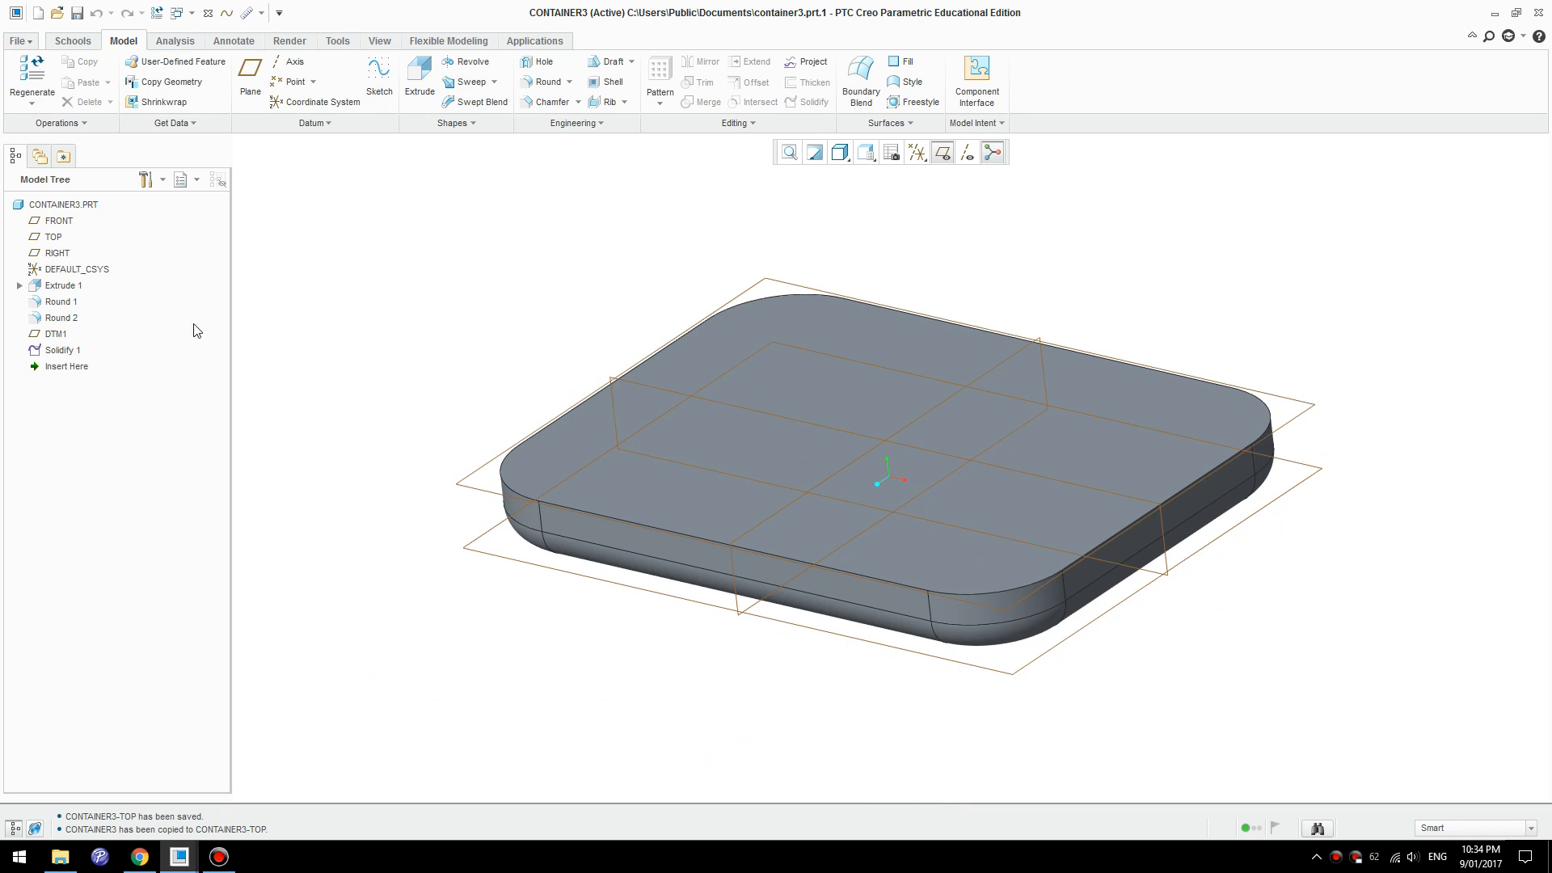
left_click(80, 209)
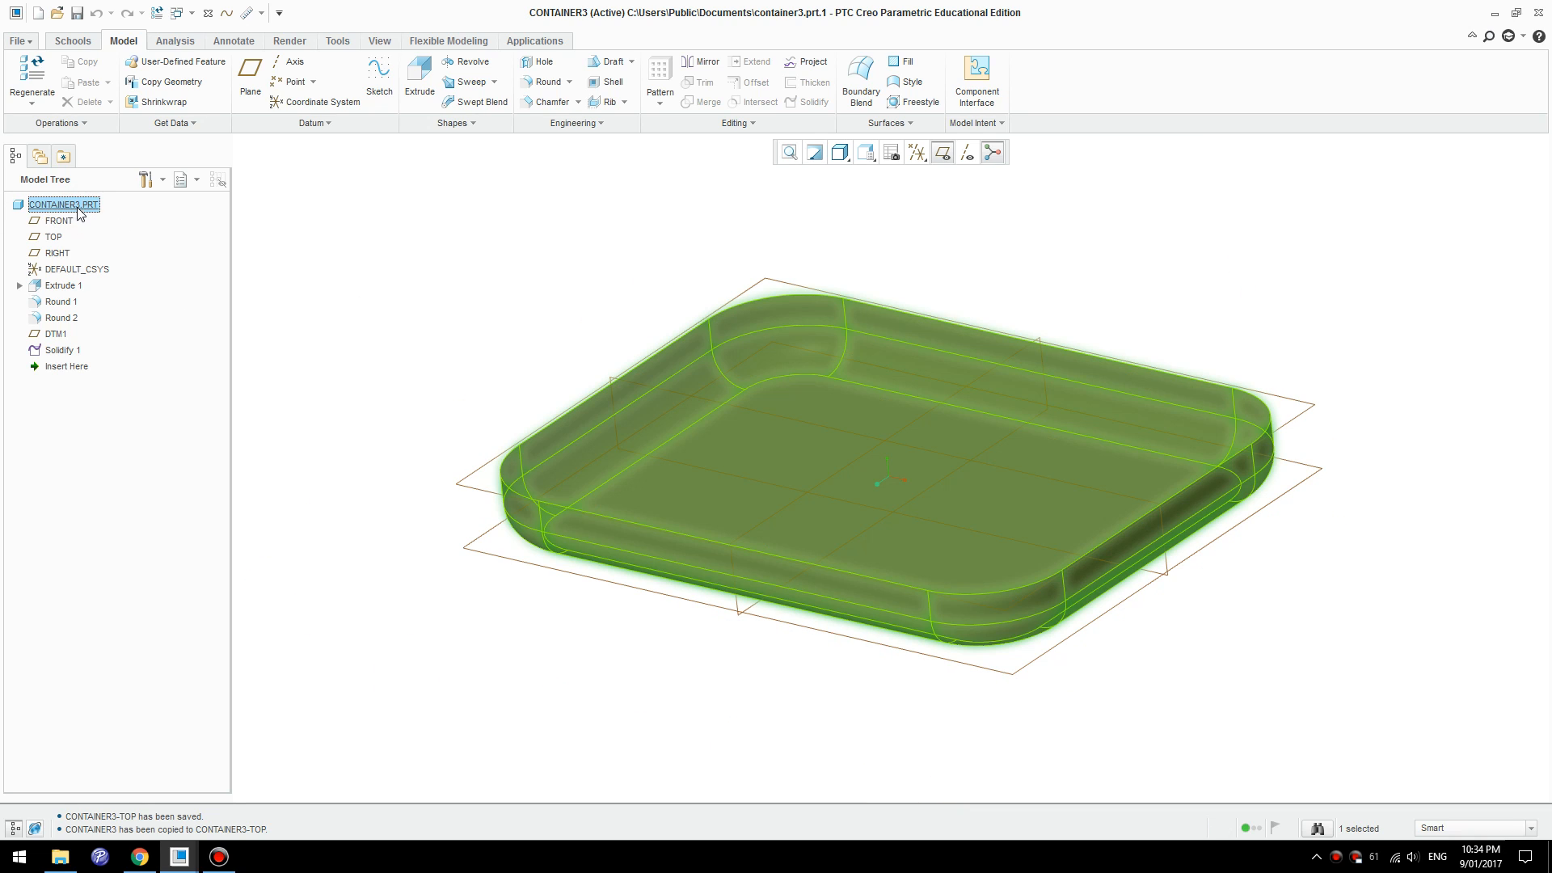
left_click(372, 266)
- Open container3-bottom.prt and container3-top.prt from the Documents folder, with the top part's window maximized
left_click(57, 20)
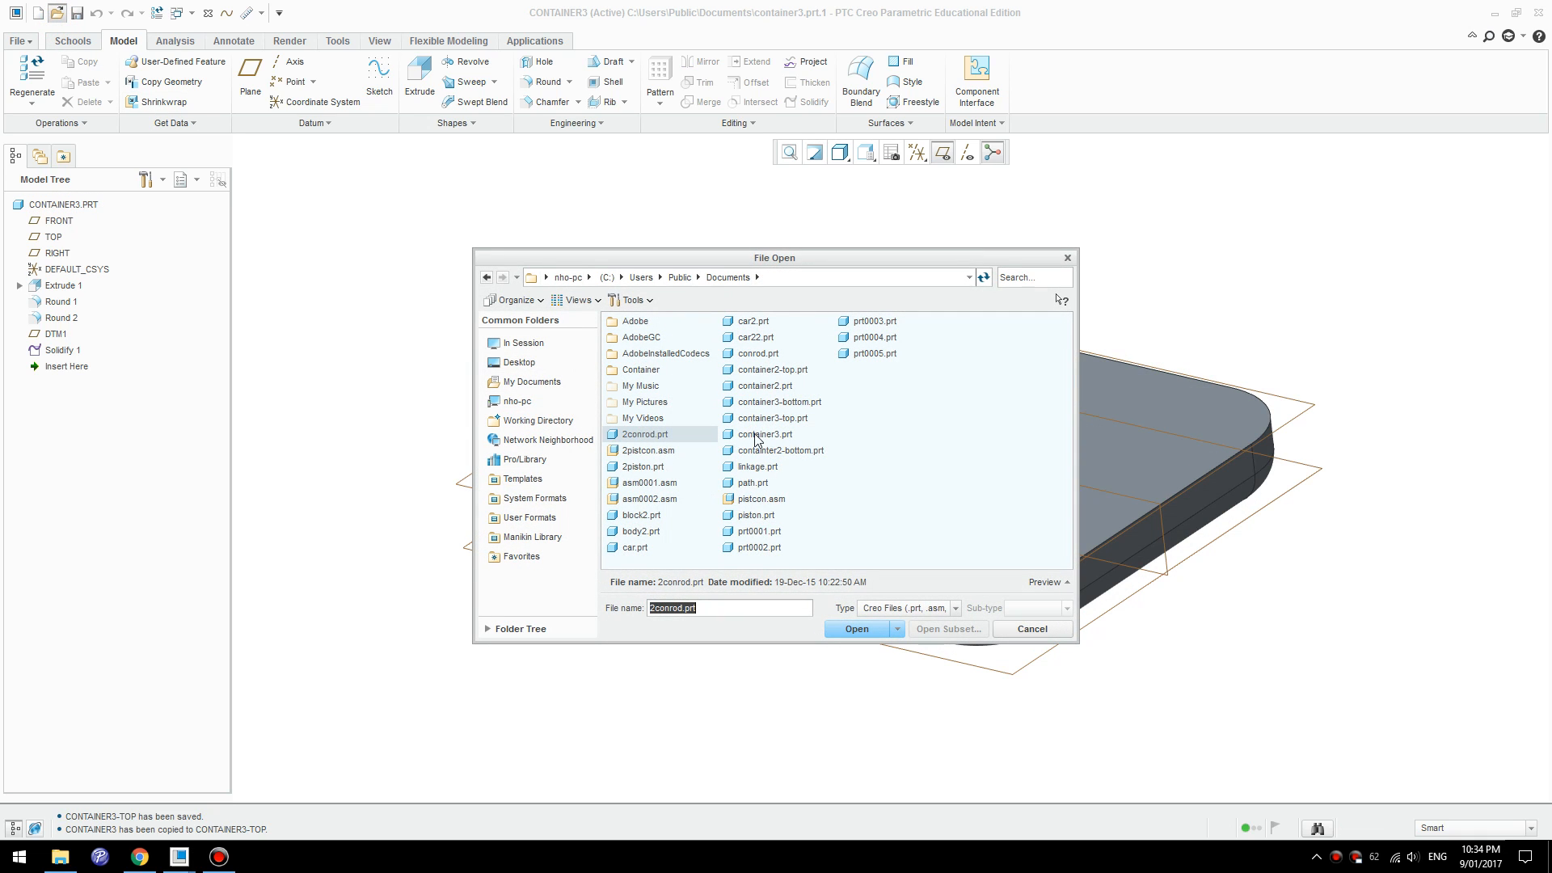
left_click(798, 409)
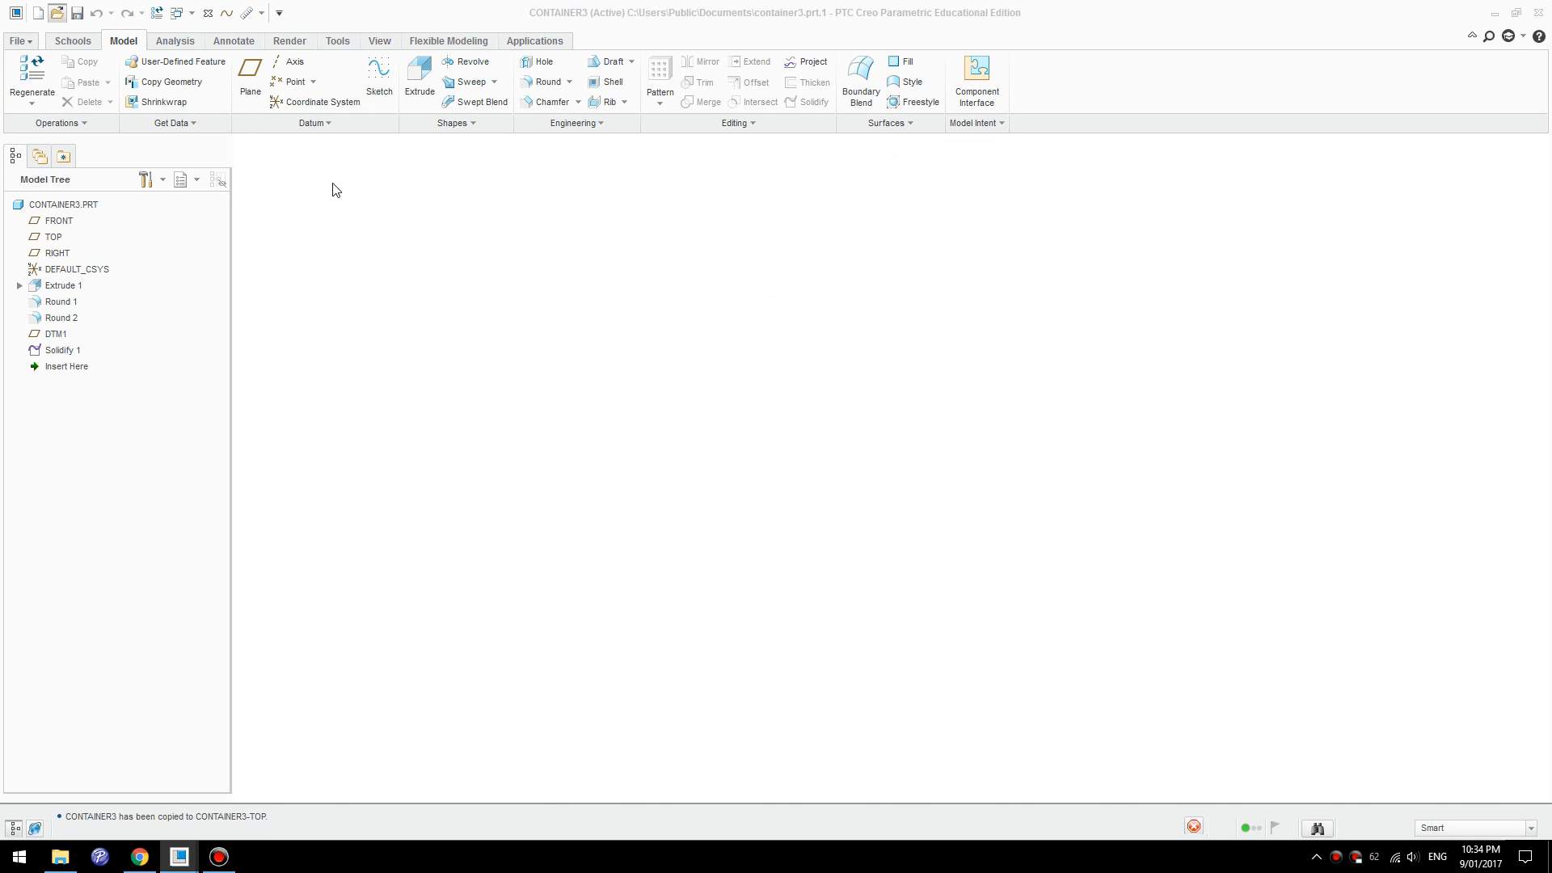
left_click(78, 40)
left_click(63, 20)
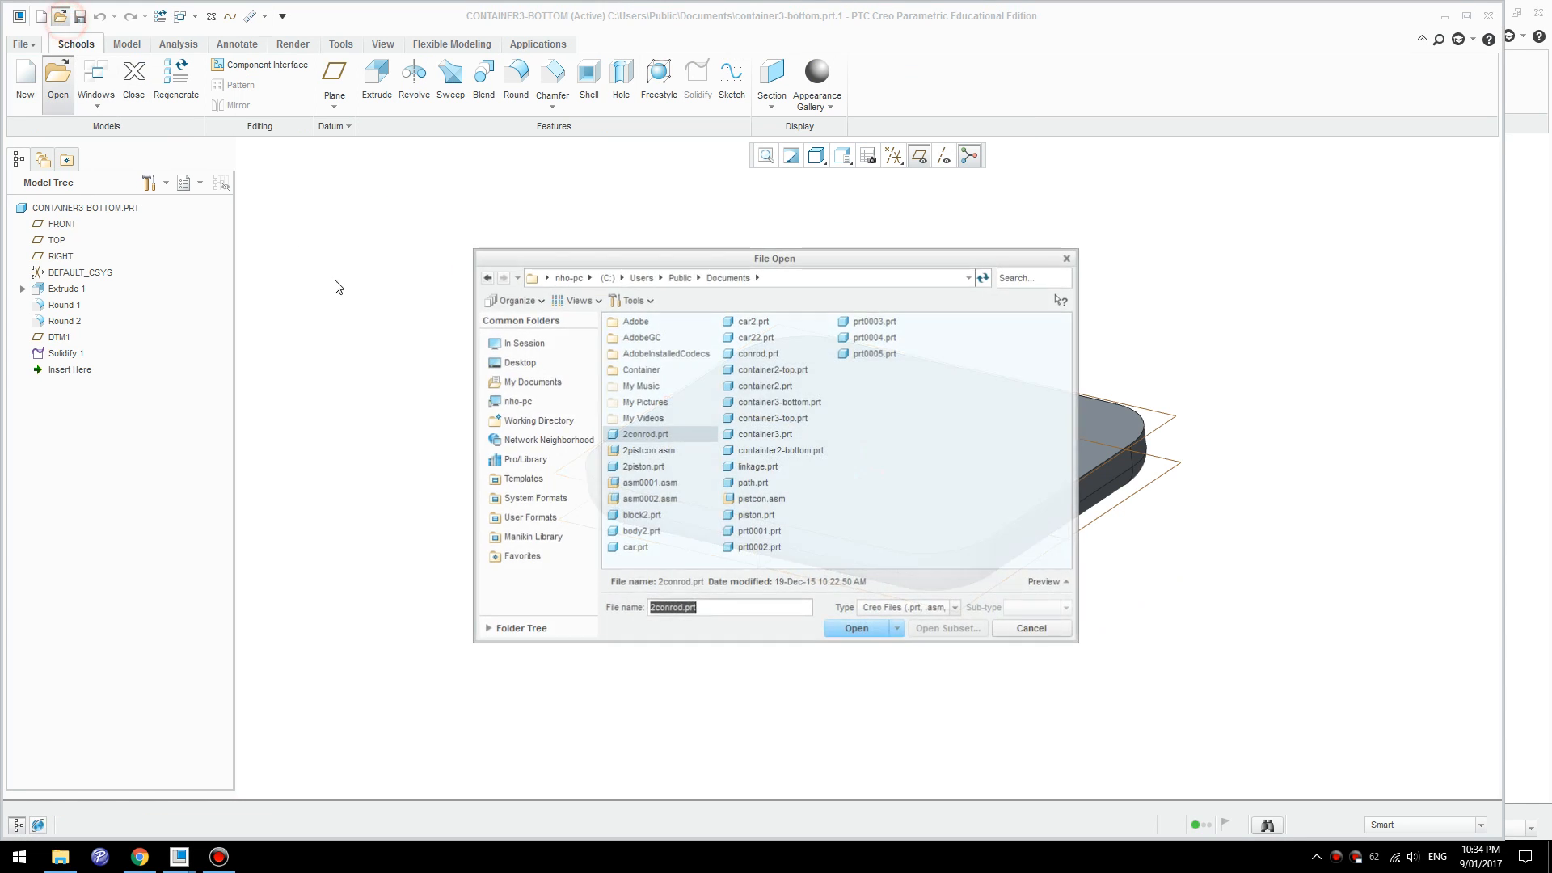
double_click(800, 420)
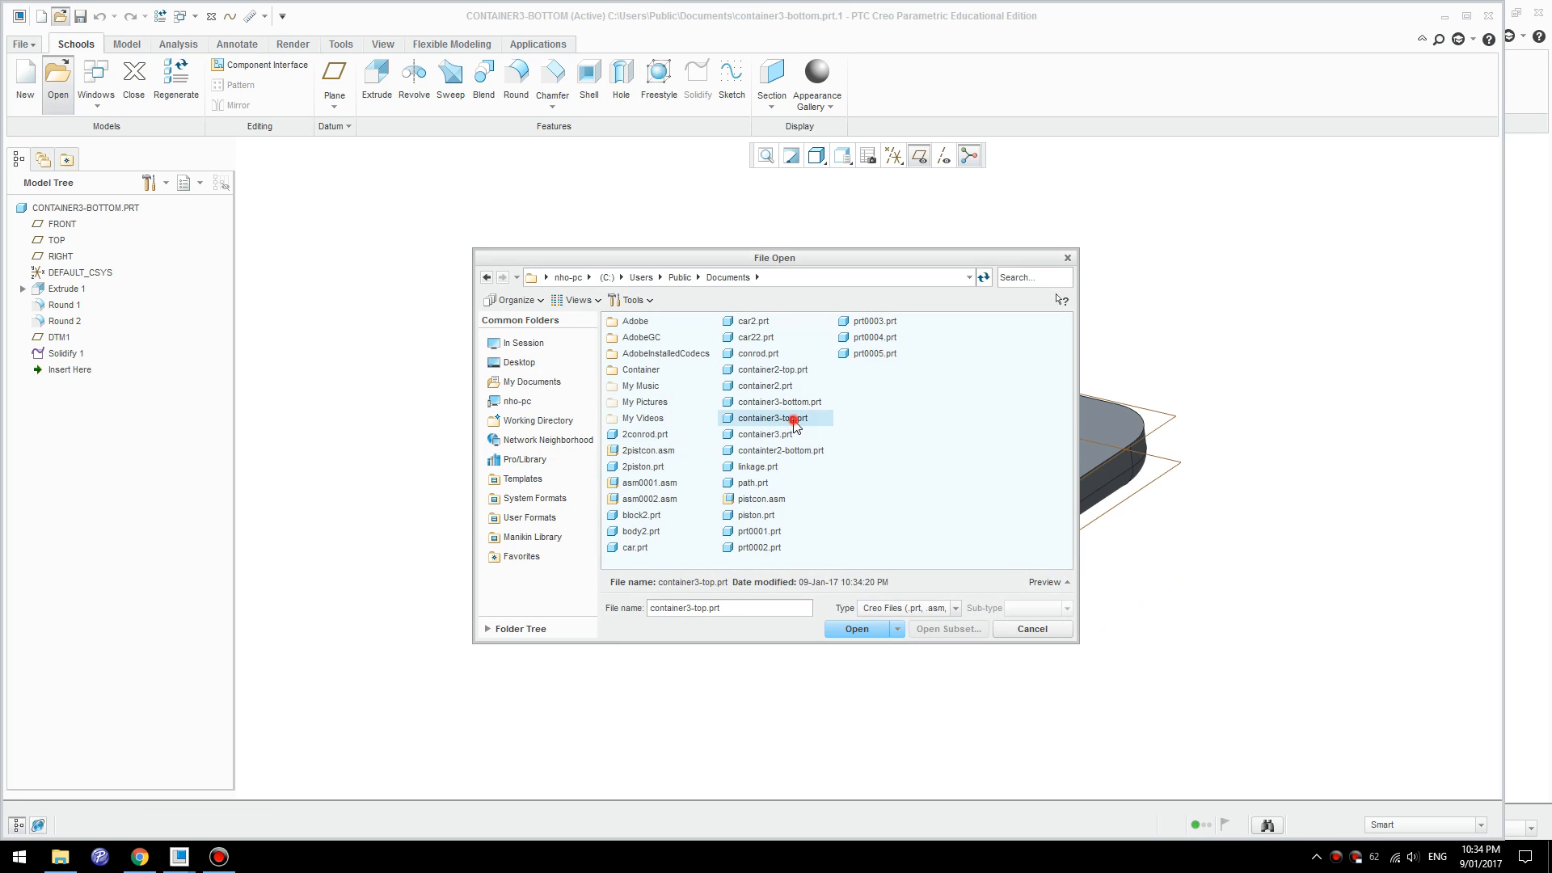
left_click(1465, 16)
- Shell the container3-top part to a 2.5 mm wall thickness, removing its flat upper face
left_click(586, 77)
left_click(737, 376)
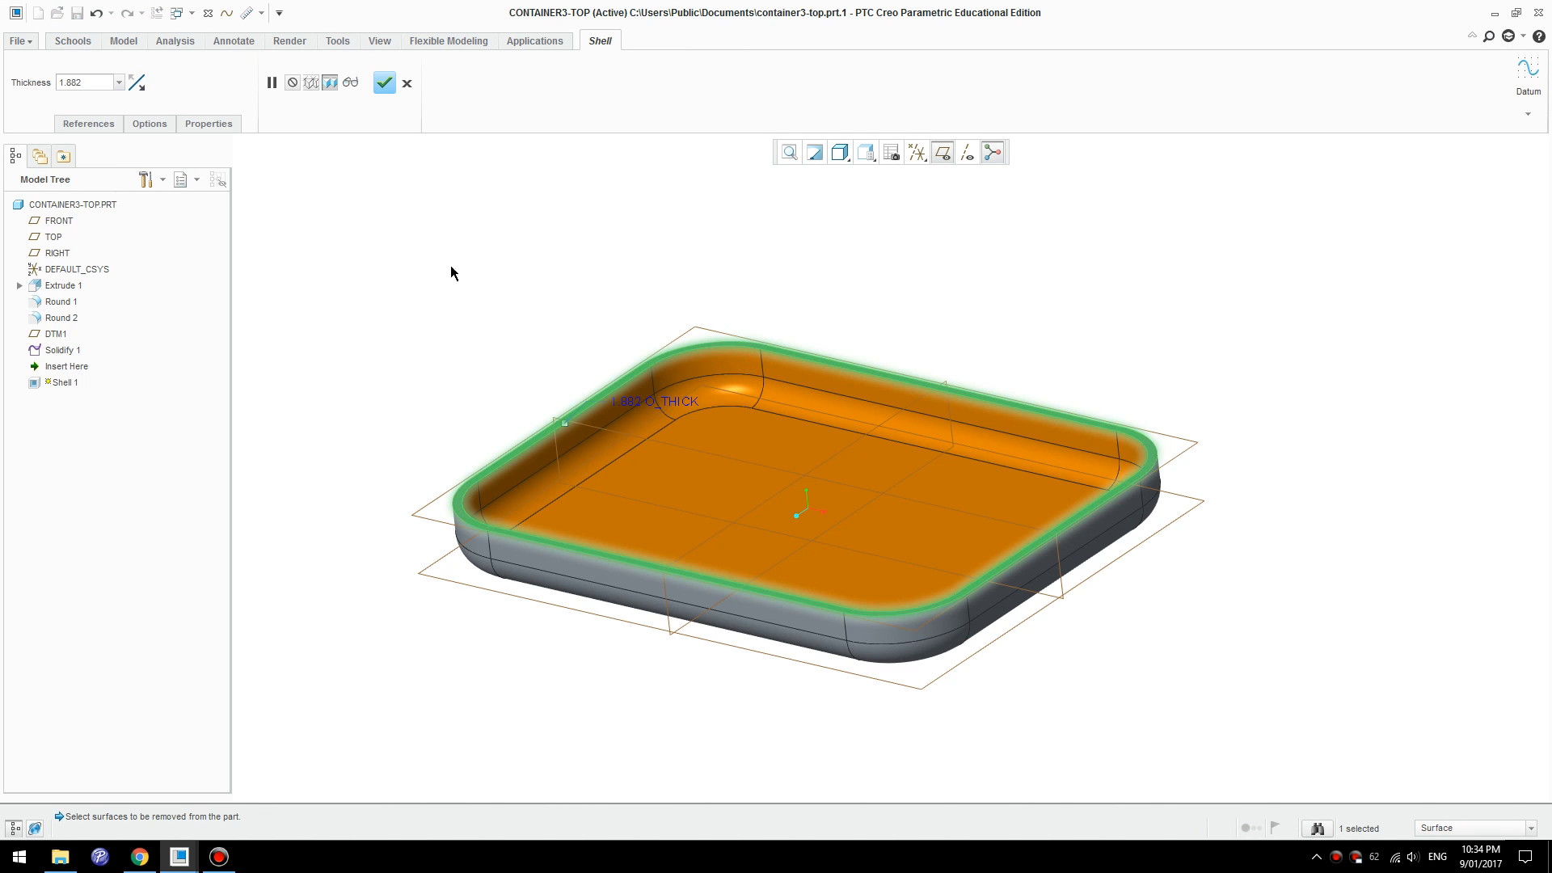
left_click(99, 81)
type("2")
key("Return")
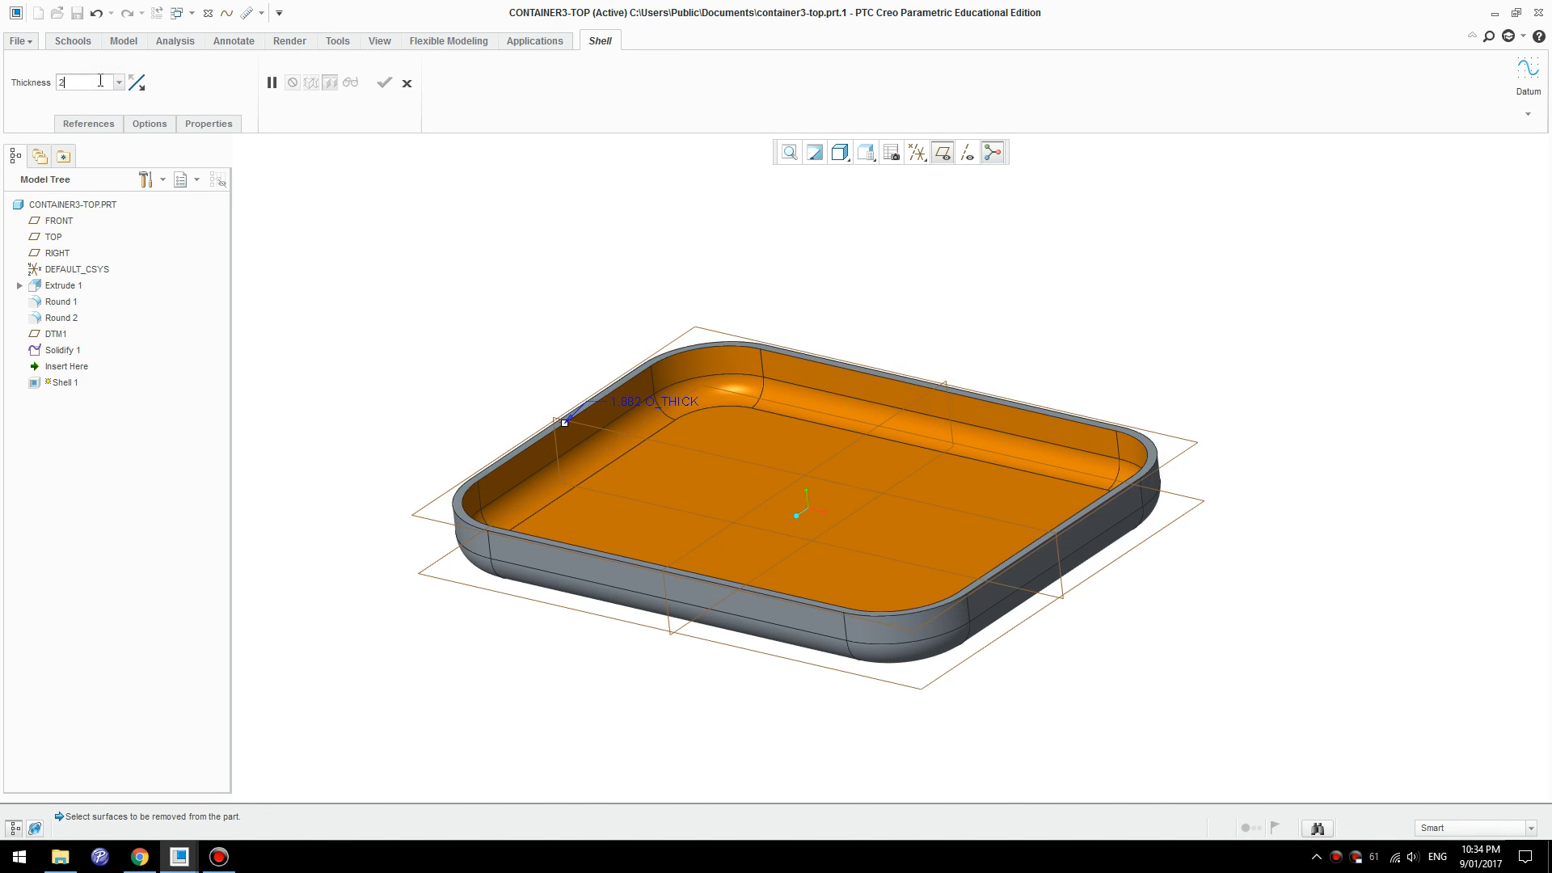
left_click(81, 84)
type("2.5")
key("Return")
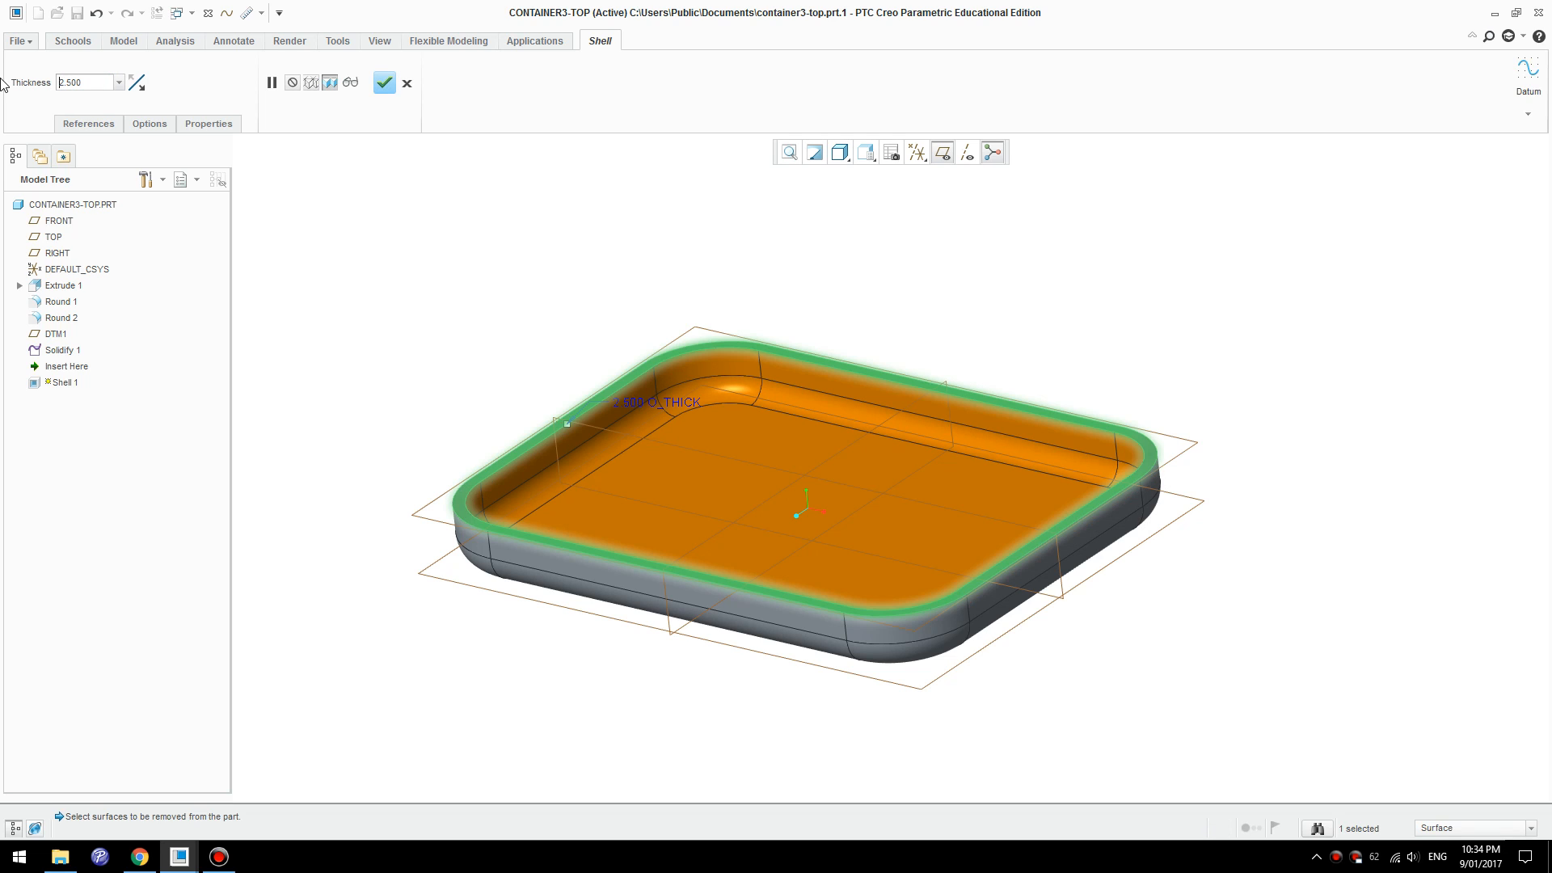
left_click(385, 83)
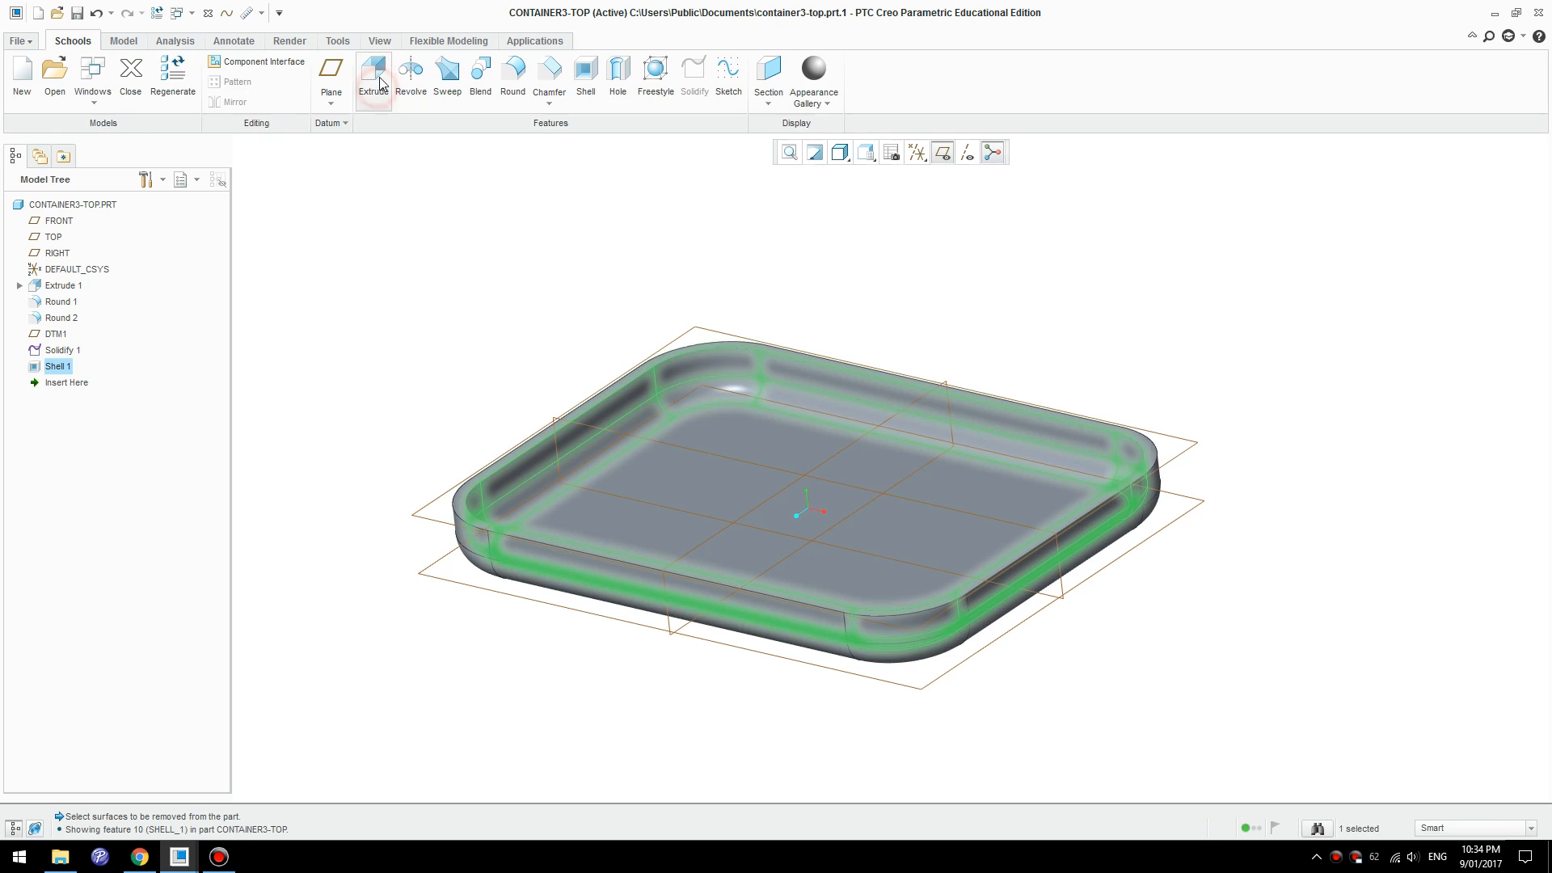
- Redefine the Solidify cut in the container3-top part, flipping its direction so the opposite half of the body is kept
double_click(404, 18)
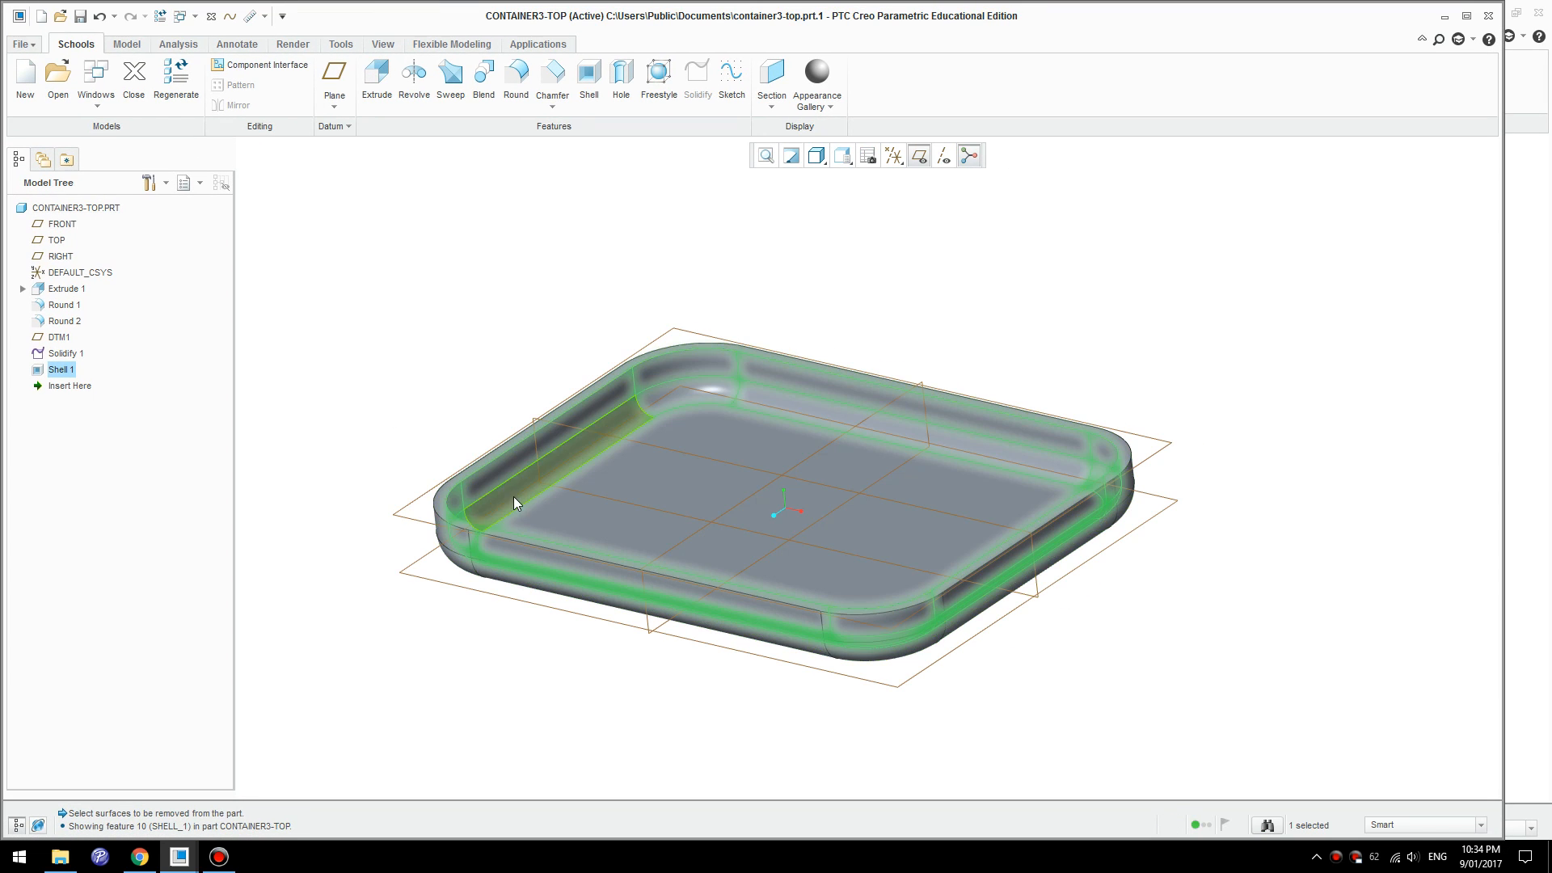
left_click(663, 742)
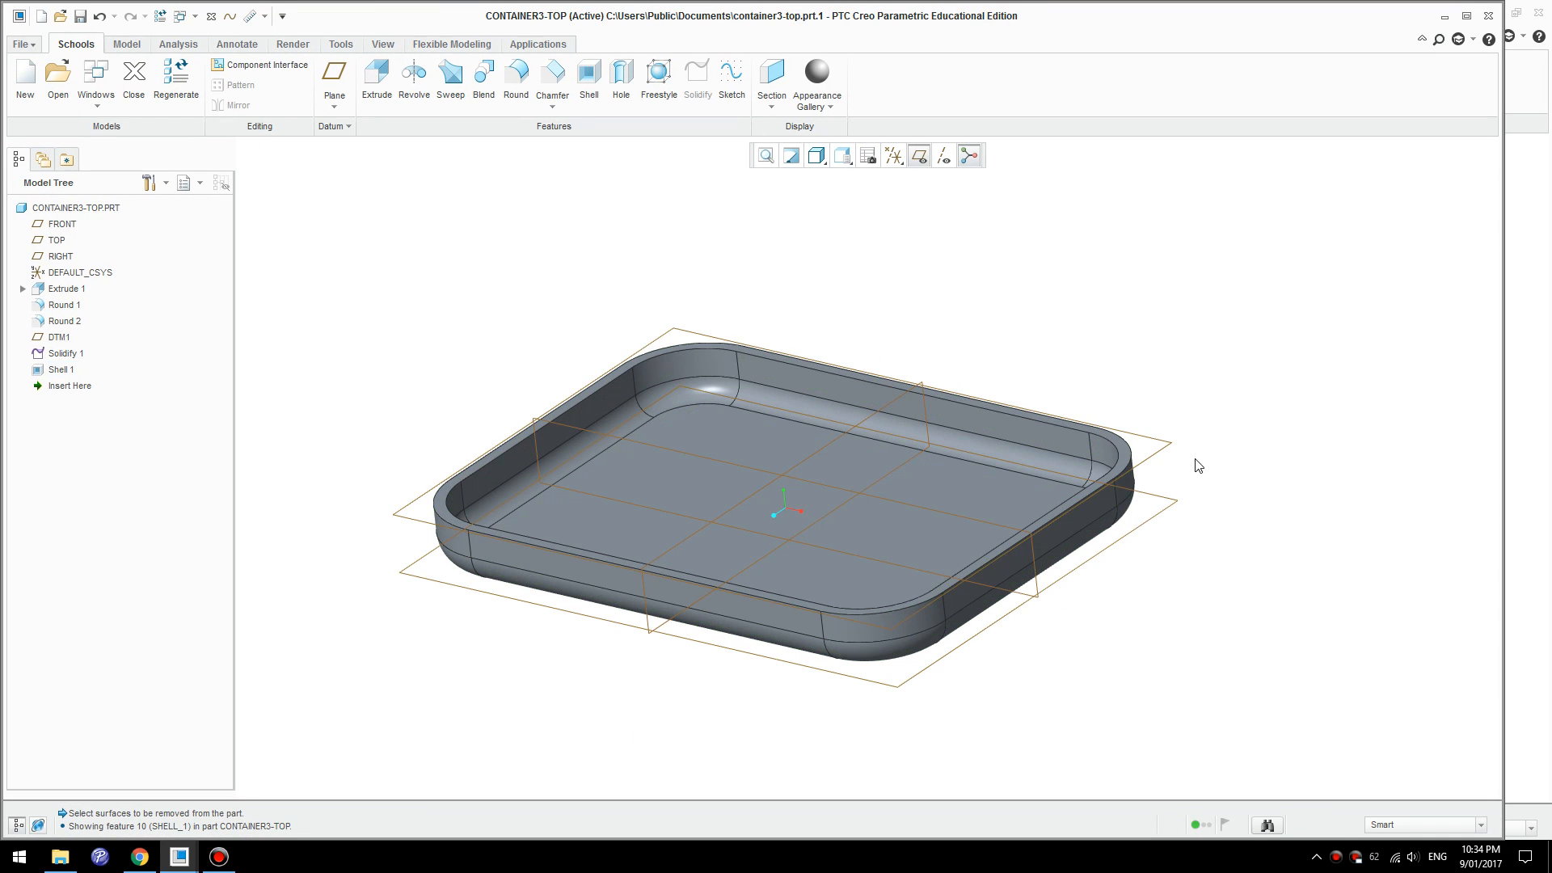
left_click(60, 354)
right_click(61, 354)
left_click(91, 386)
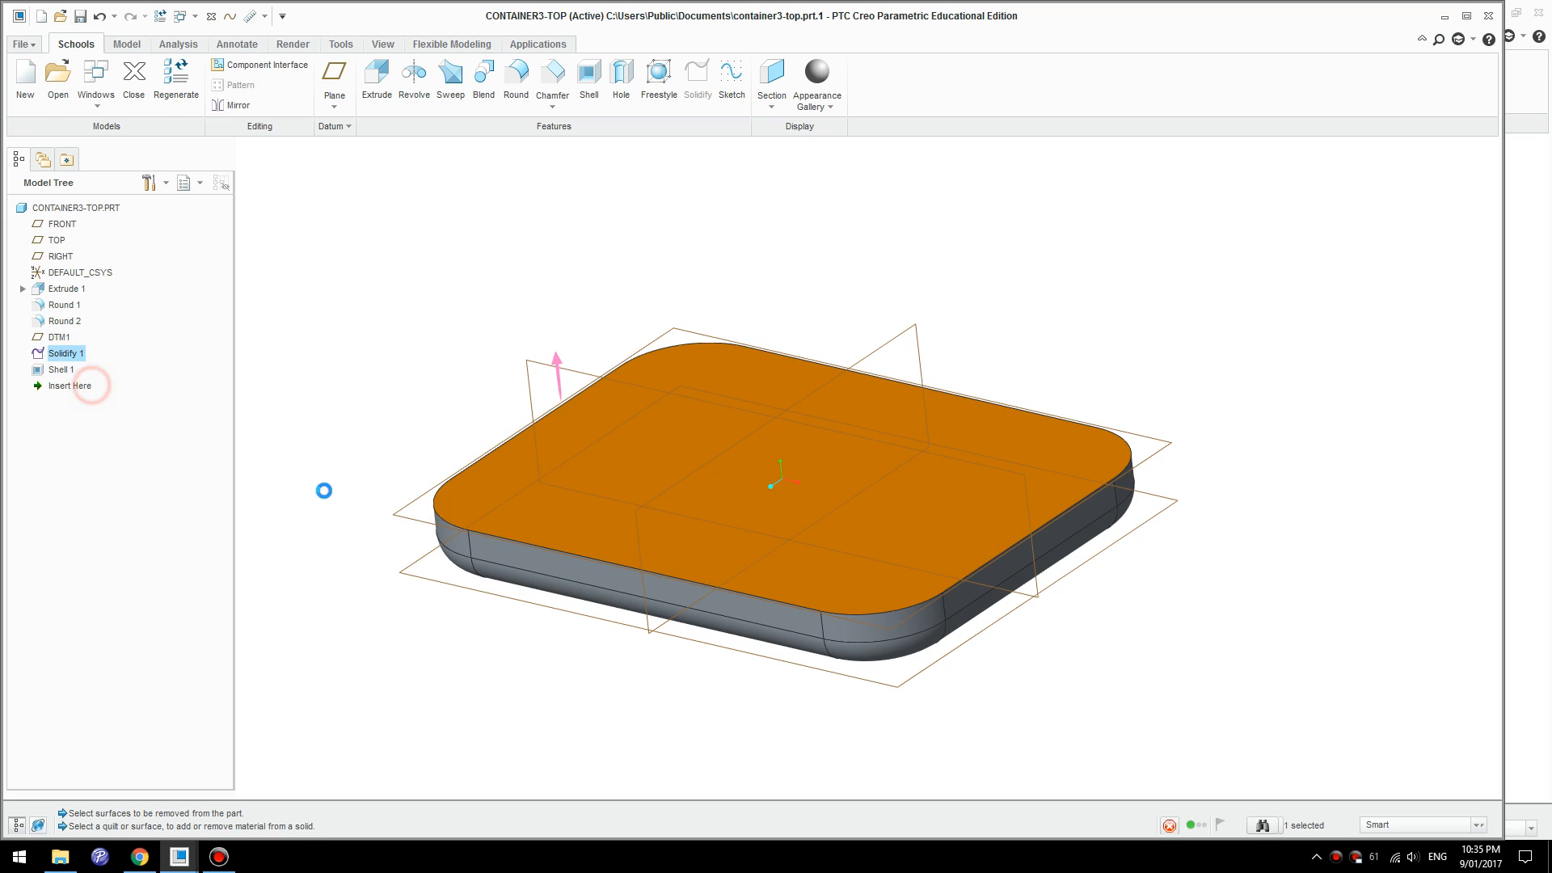
left_click(554, 374)
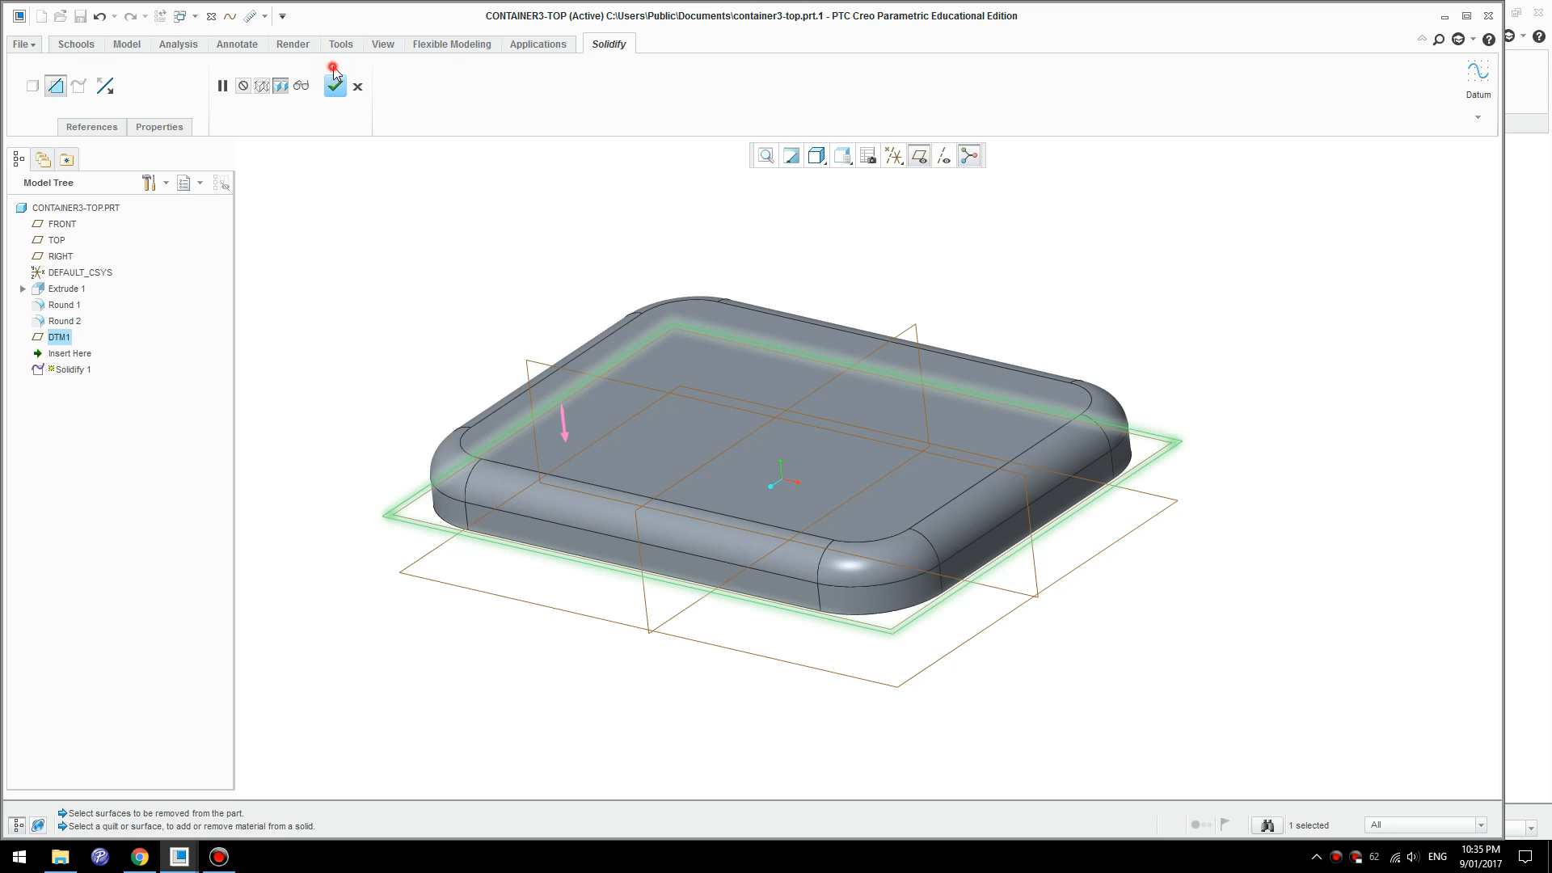
left_click(335, 74)
- Save the container3-top part
middle_click_drag(388, 253, 451, 397)
key("ctrl+s")
left_click(450, 263)
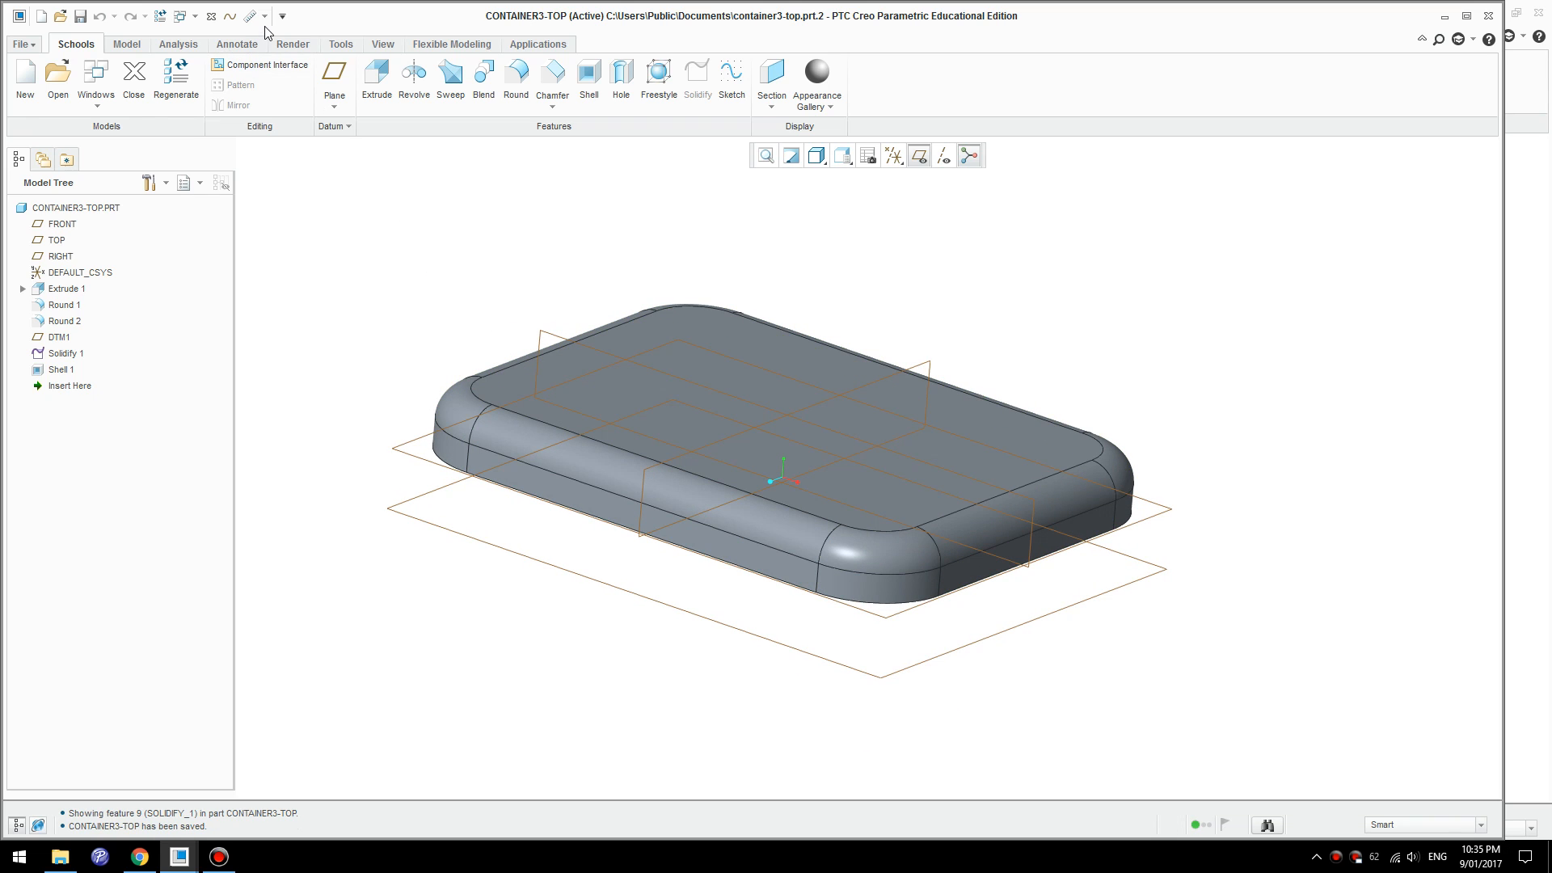
- Switch to container3-bottom and shell it to a 2.5 mm wall thickness, removing its flat upper face
left_click(179, 16)
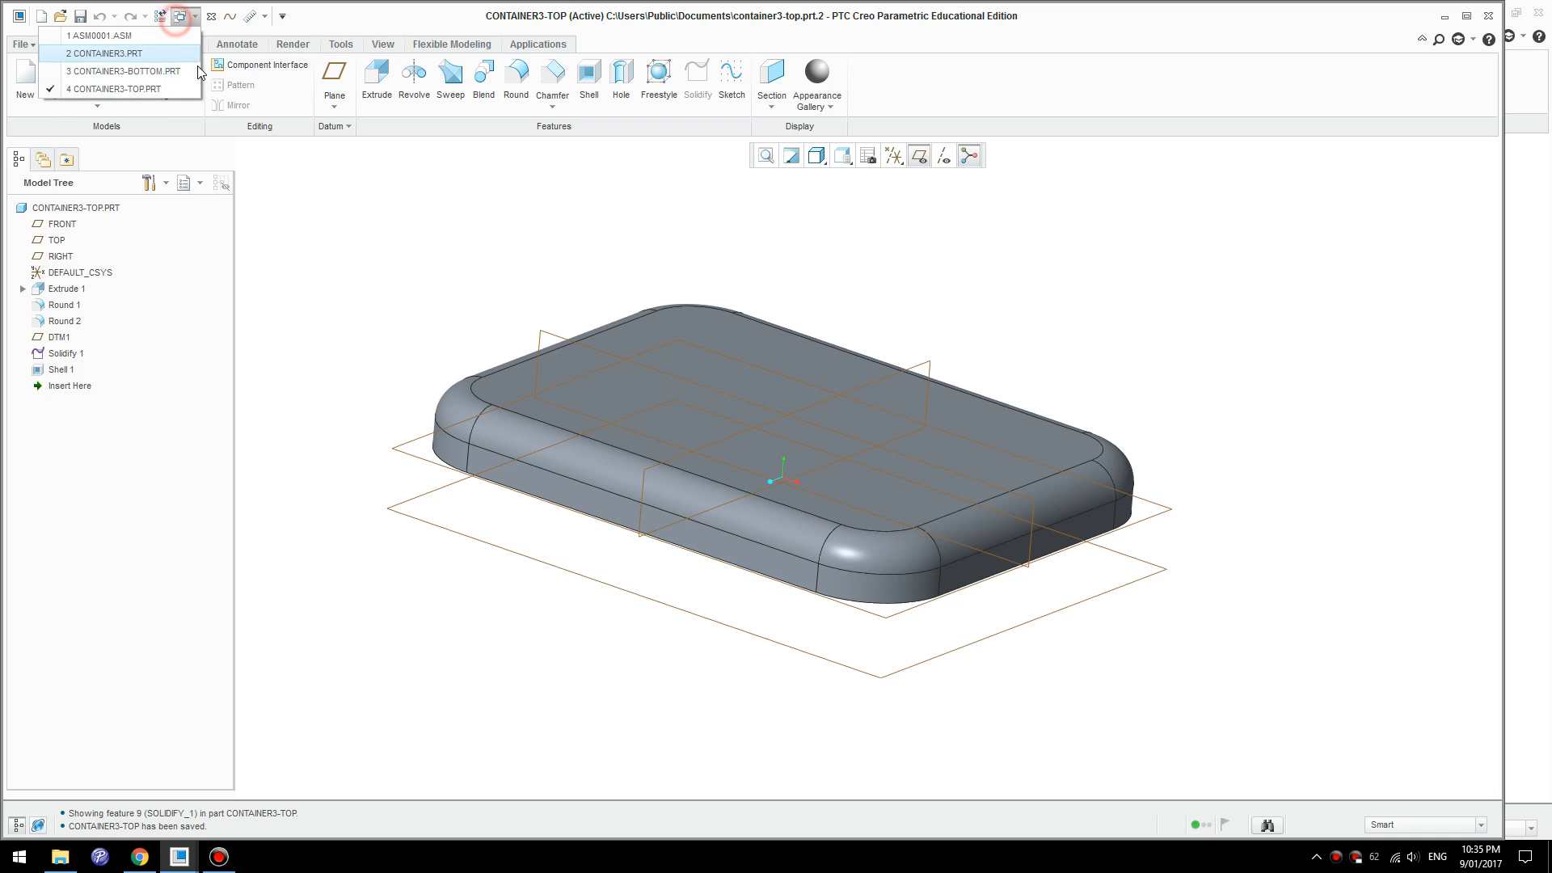
left_click(162, 68)
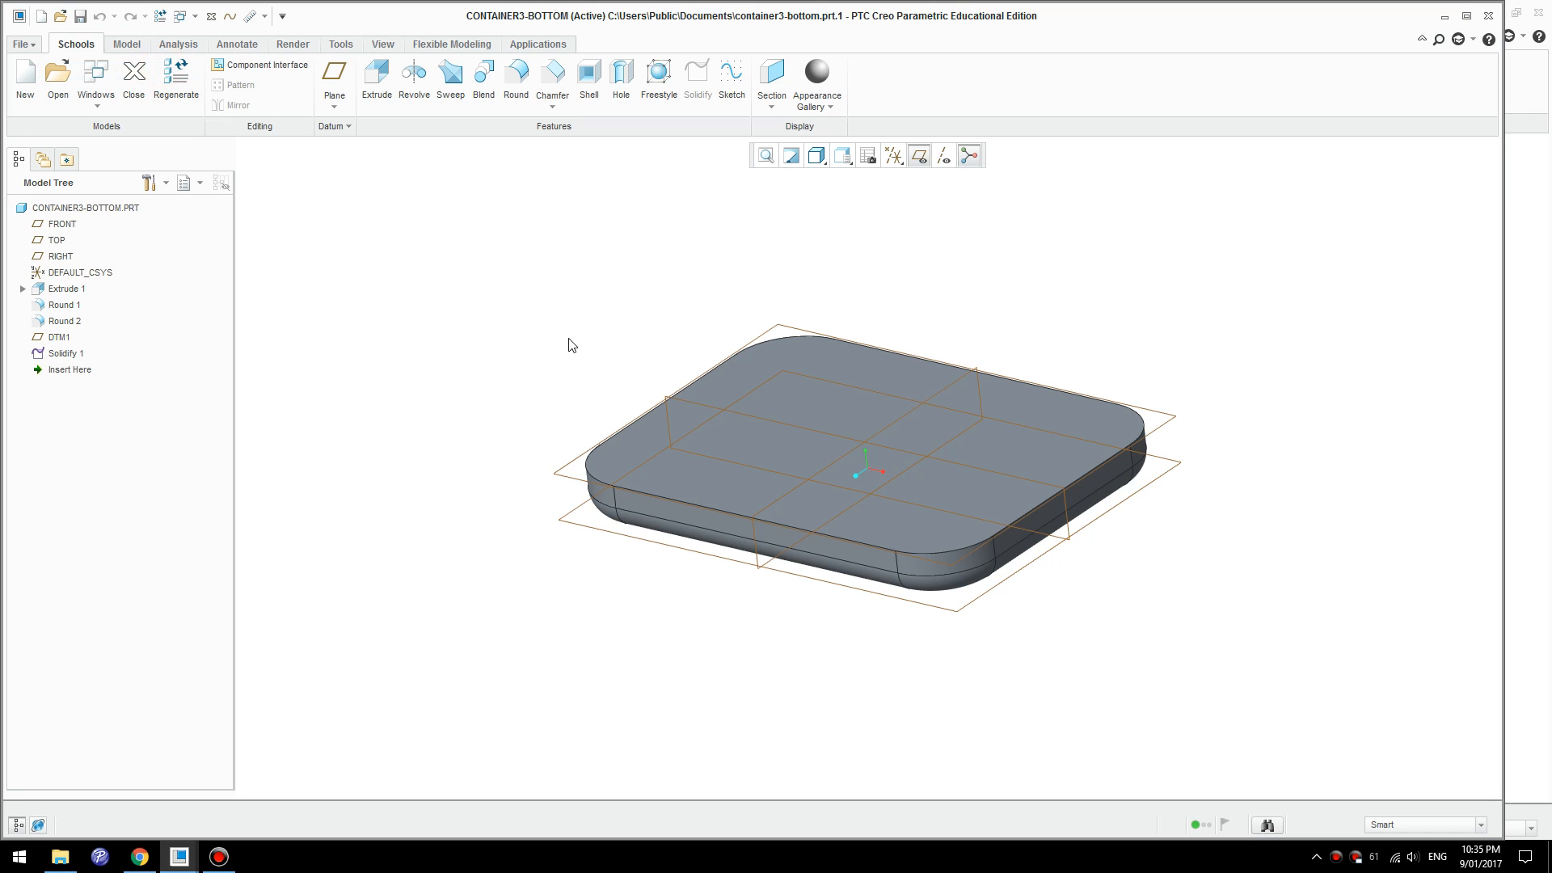
left_click(587, 81)
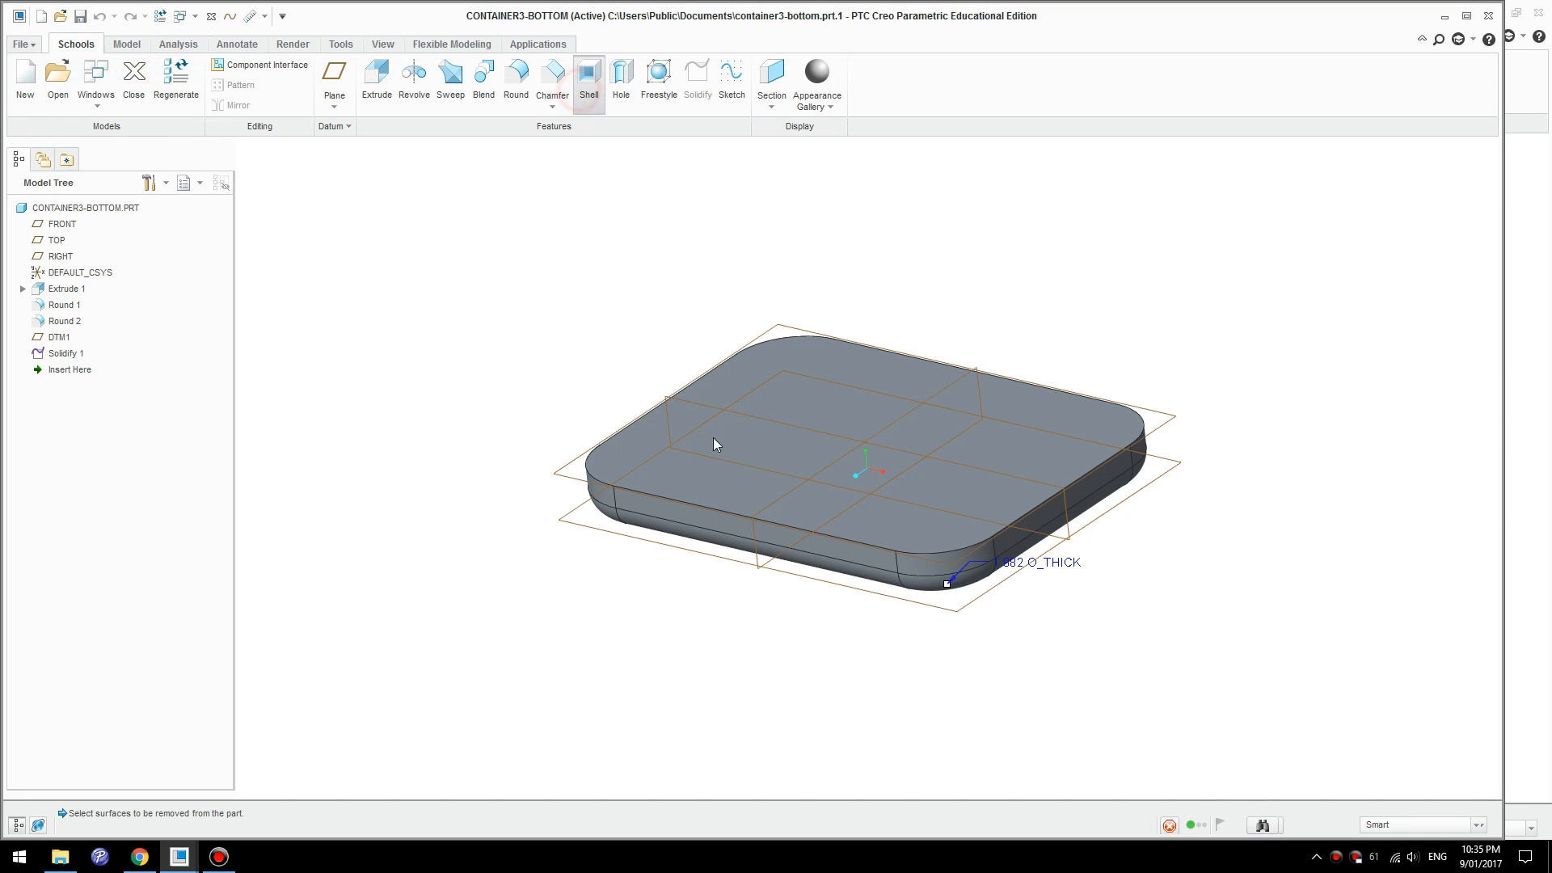
left_click(774, 390)
double_click(102, 89)
type("2.5")
key("Return")
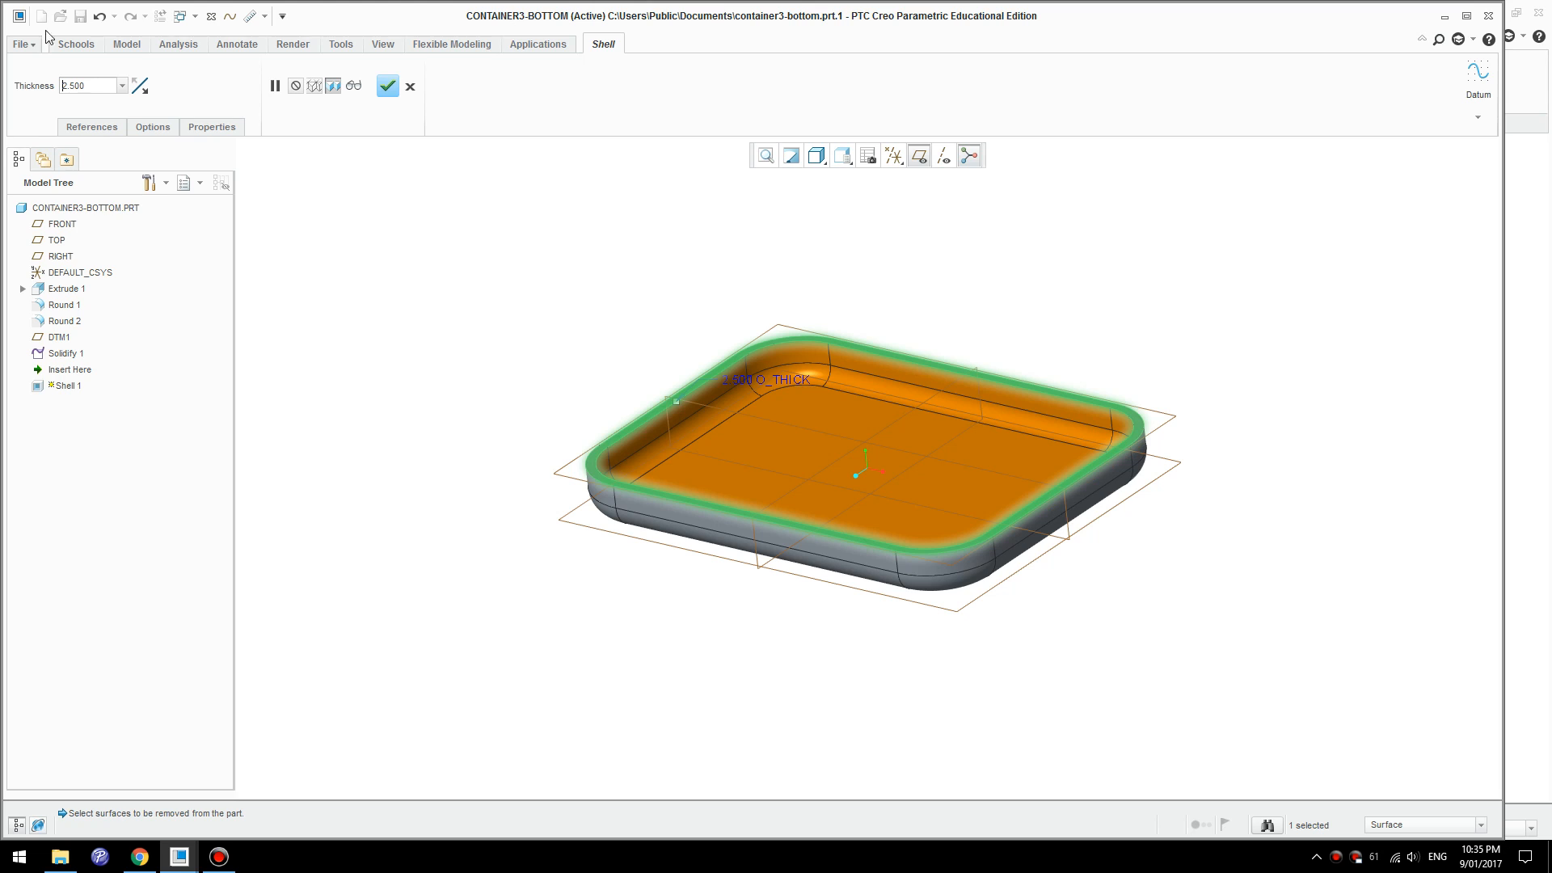
left_click(388, 88)
key("ctrl+d")
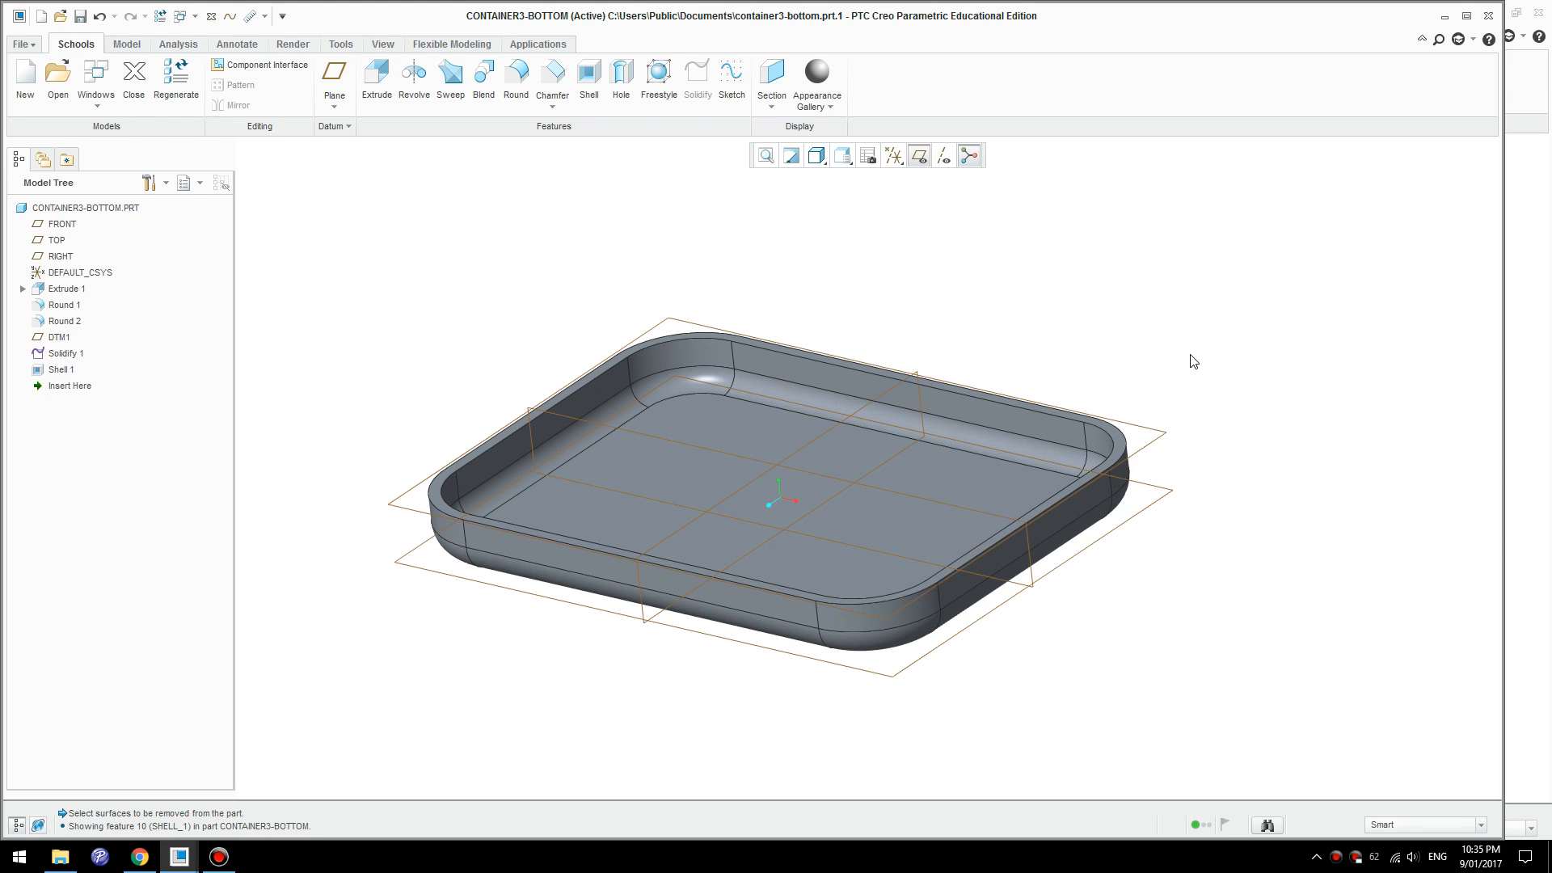
left_click(1212, 324)
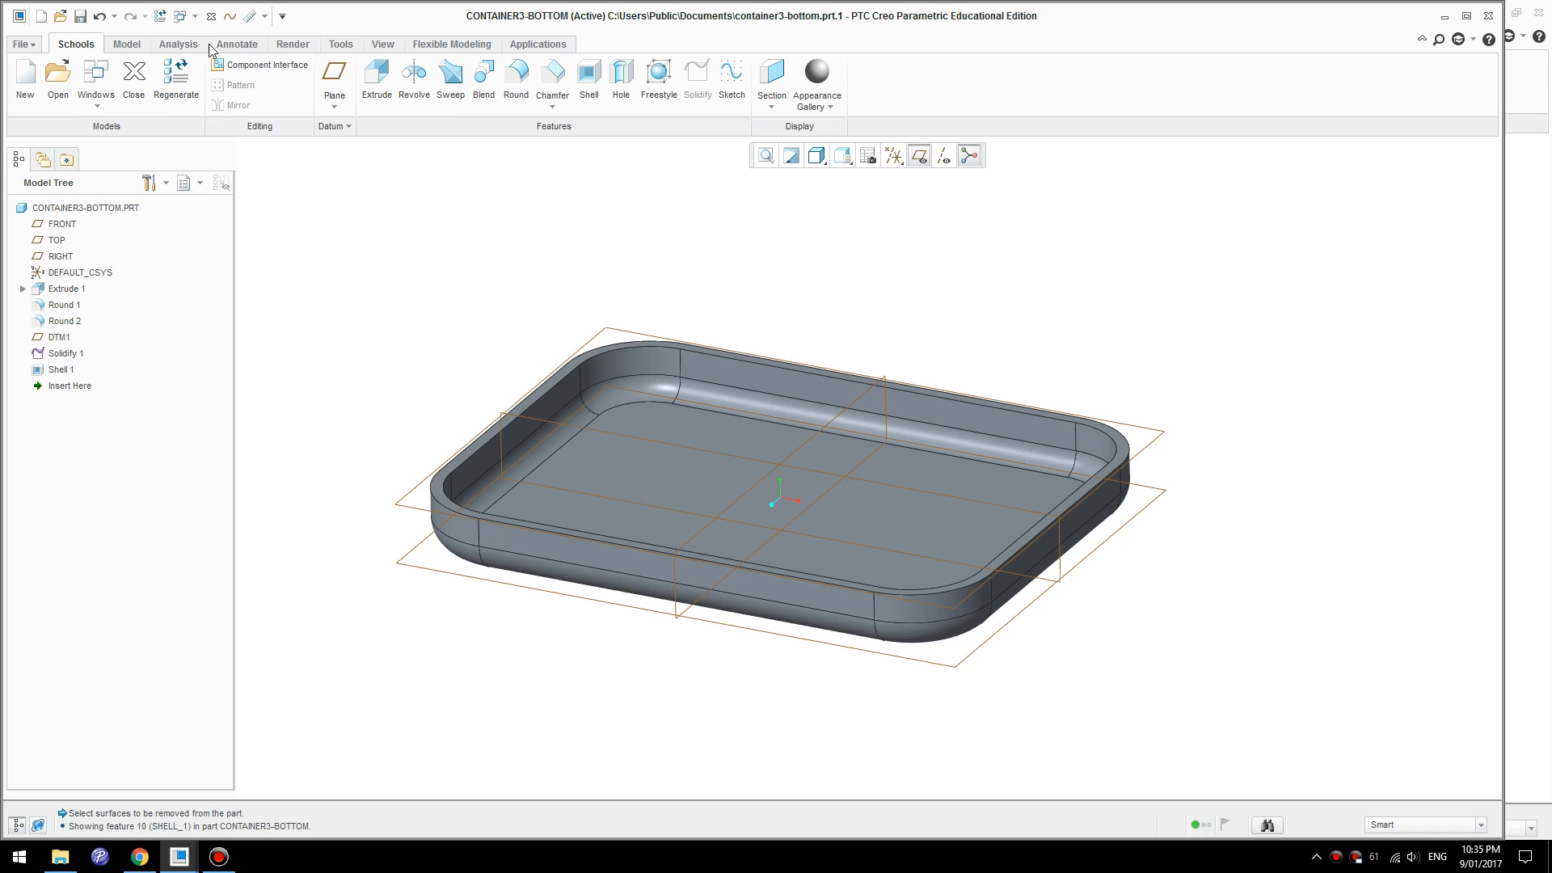
- Start a solid sweep along the closed inner edge of the bottom part's rim and open its section sketch
left_click(121, 46)
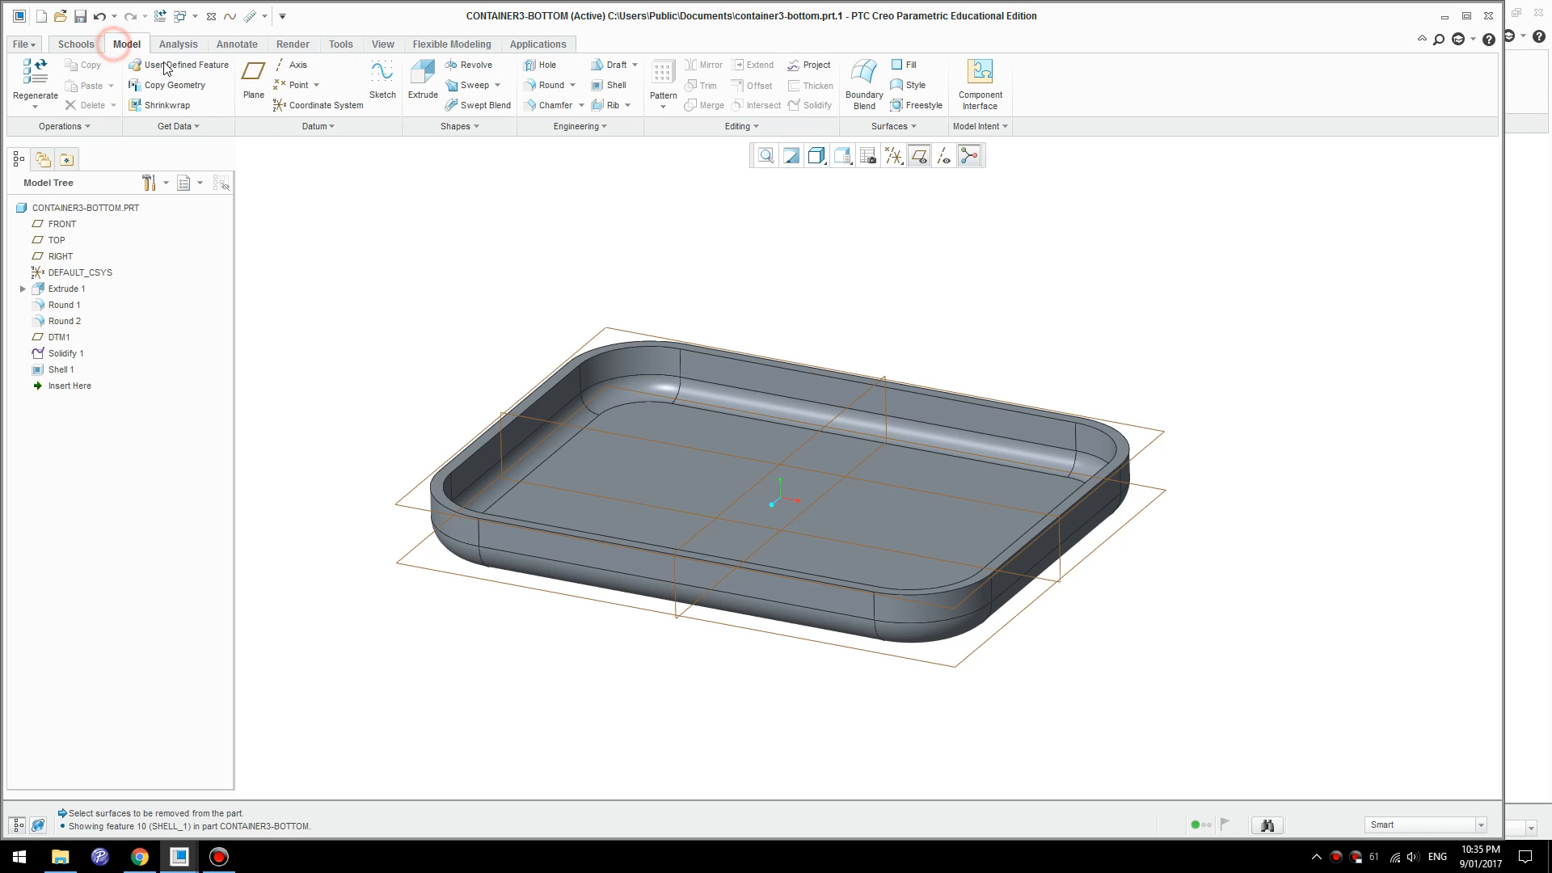
left_click(482, 90)
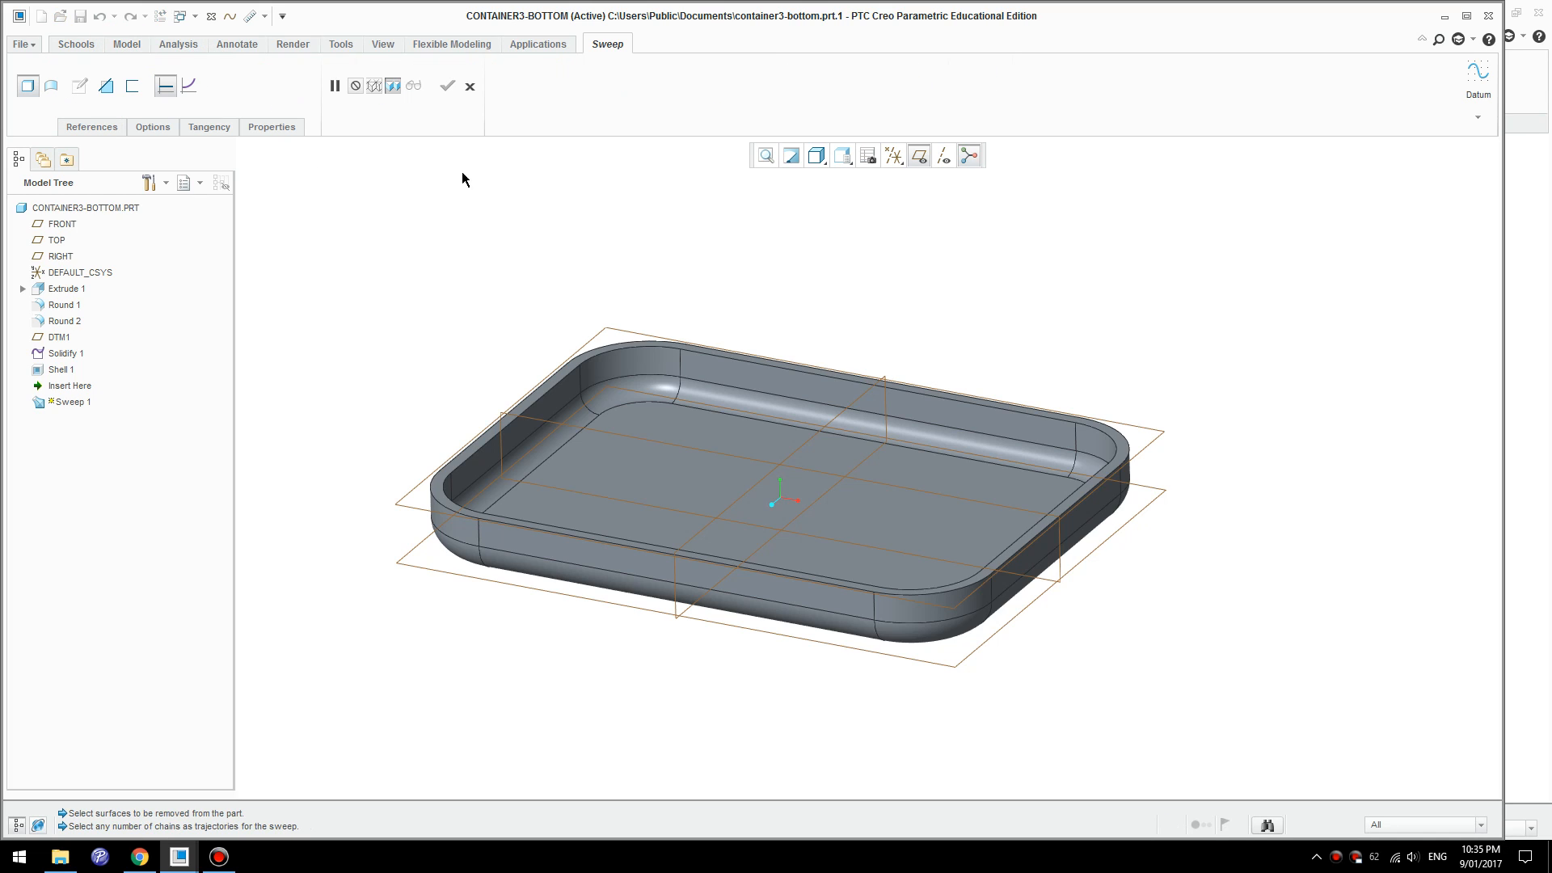
left_click(724, 364)
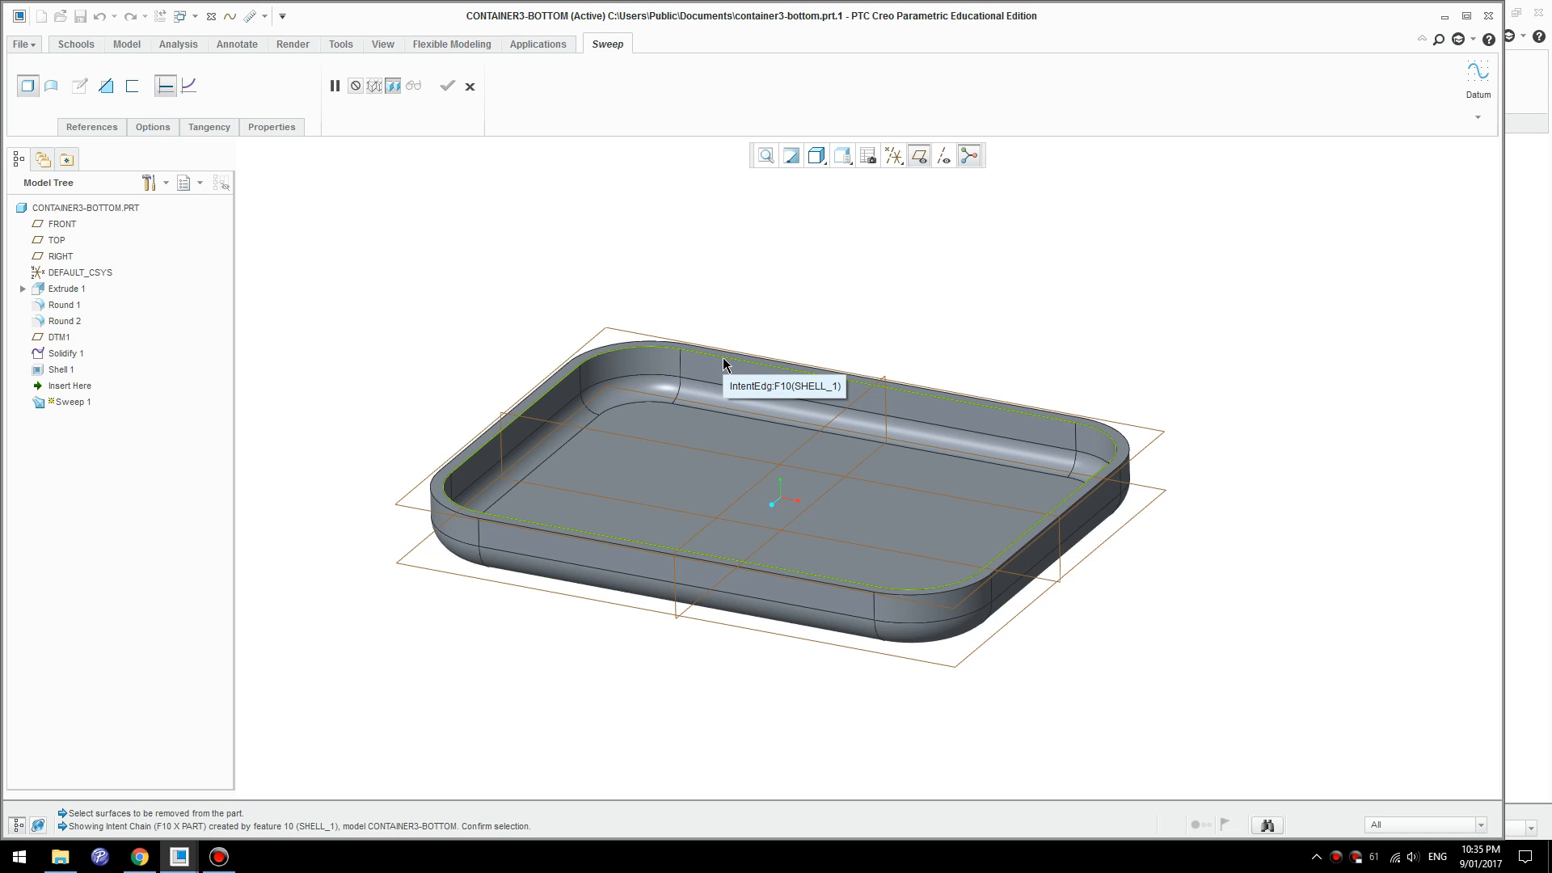
left_click(723, 363)
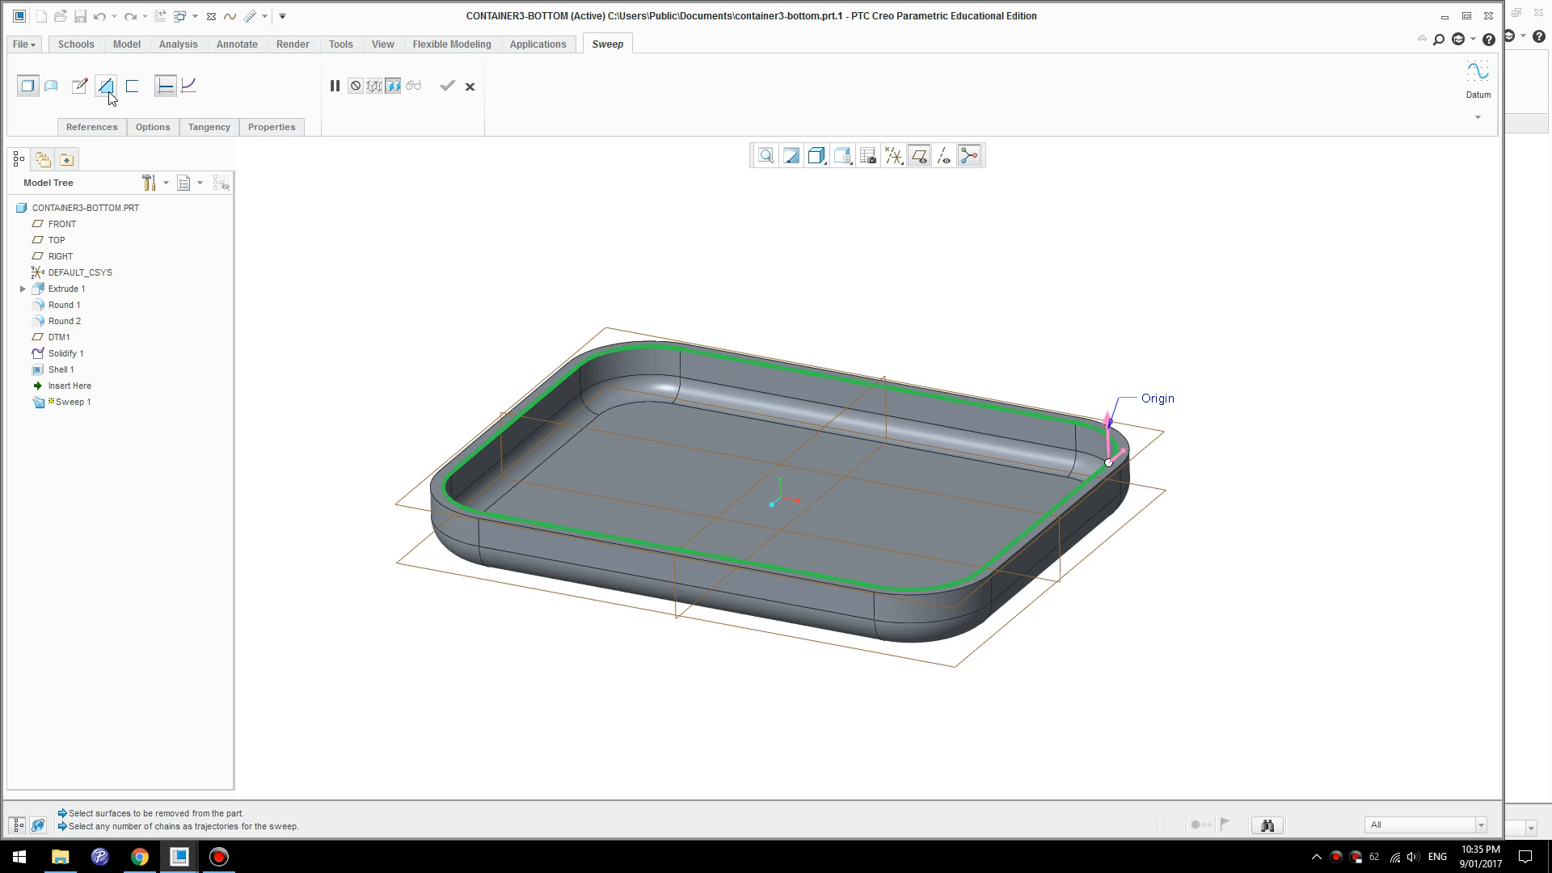
left_click(80, 88)
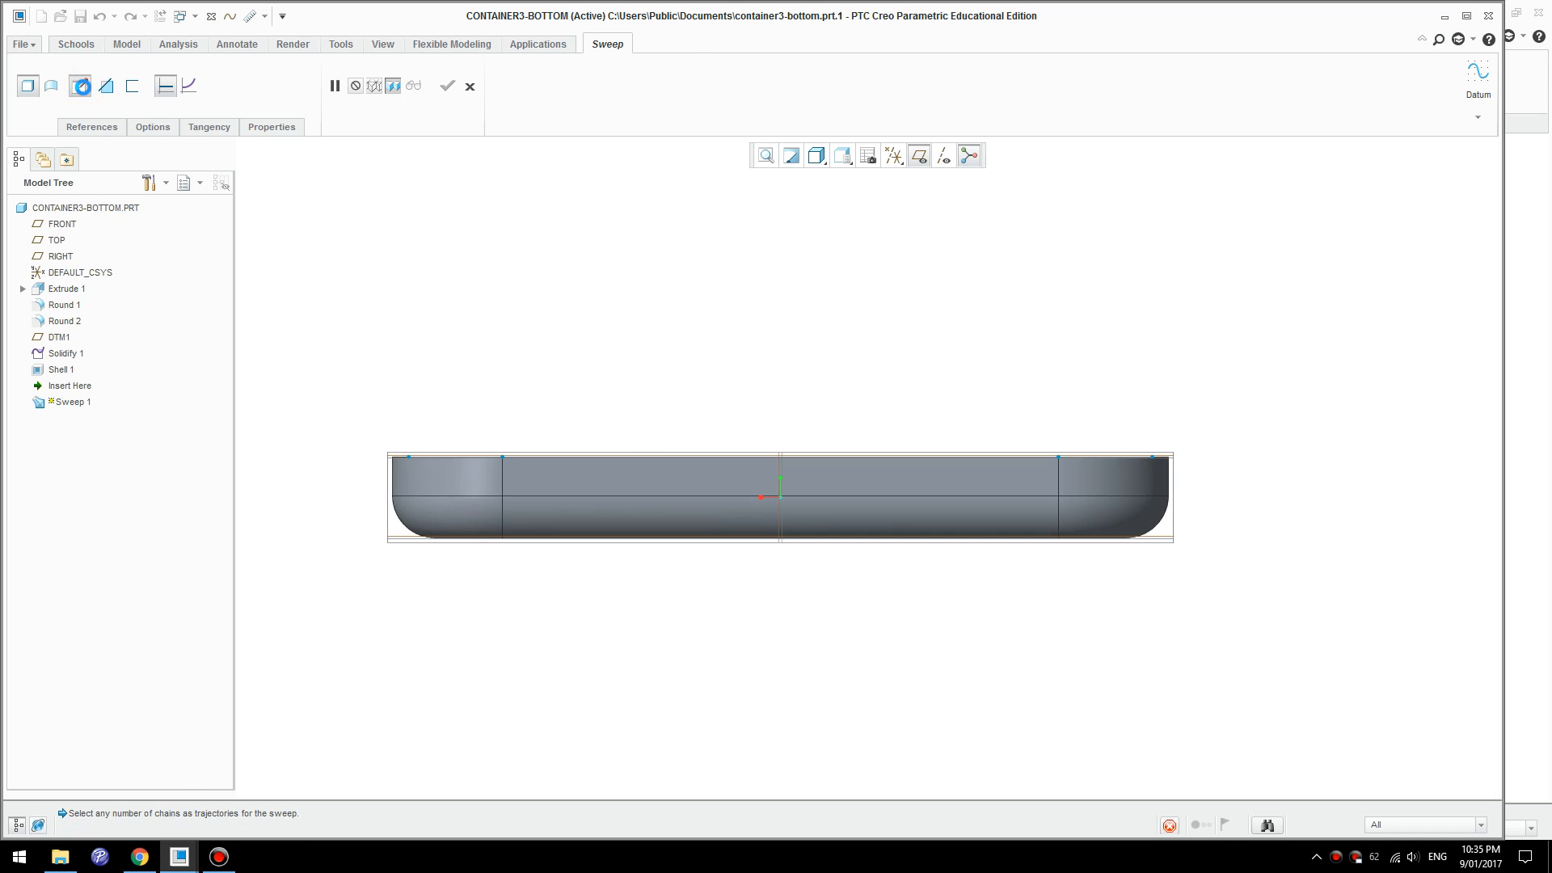
- Sketch a corner rectangle about 1.22 by 1.86 mm, rising from the trajectory's start point and extending outward over the rim
scroll(408, 446, "down", 4)
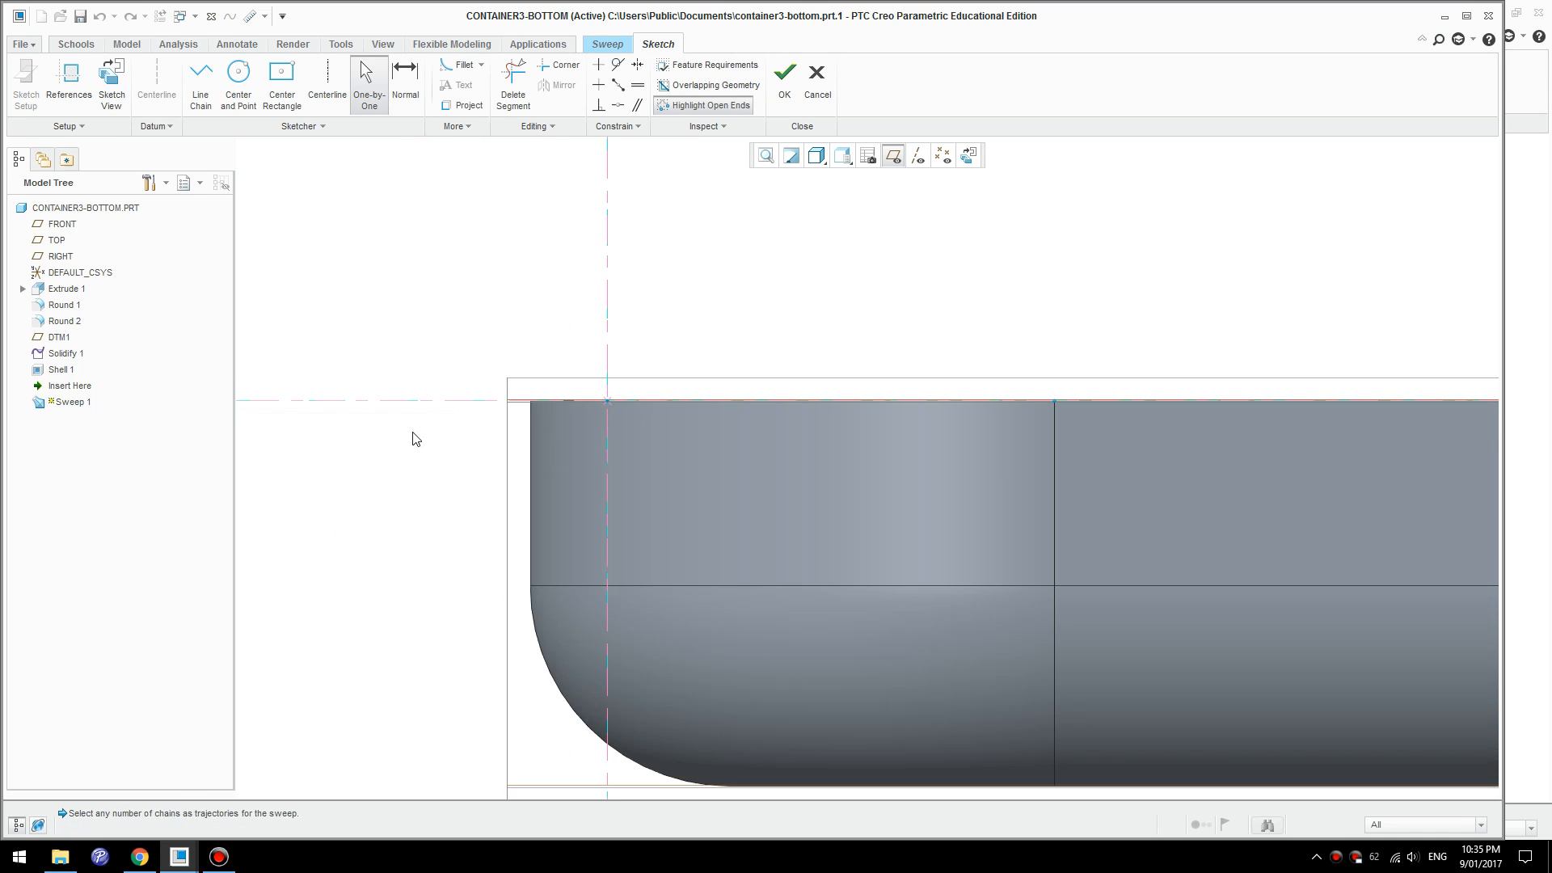
left_click(293, 105)
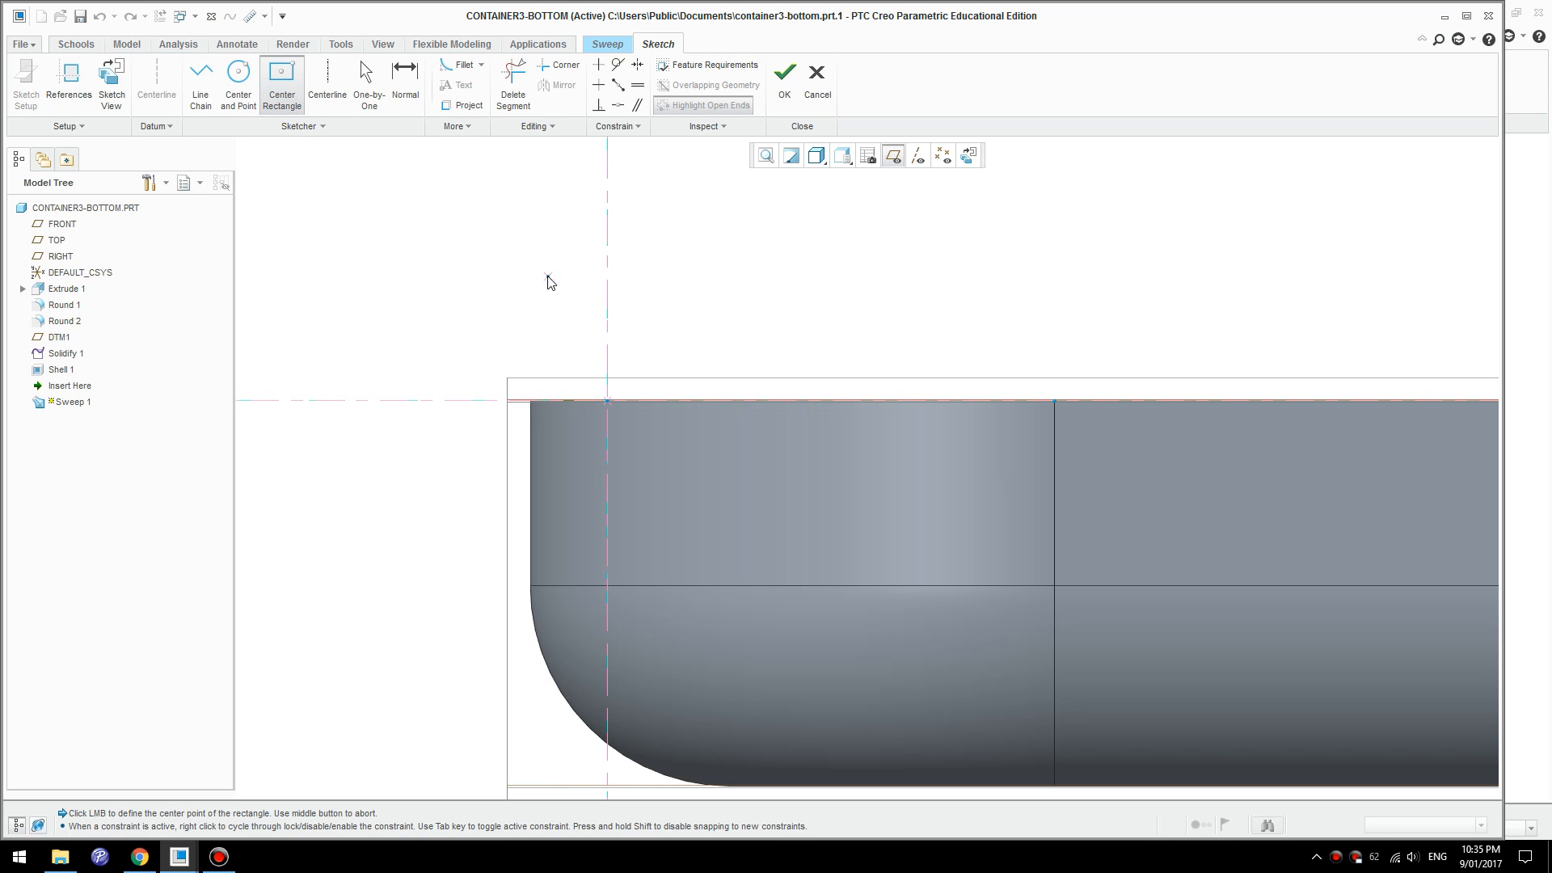
left_click(457, 126)
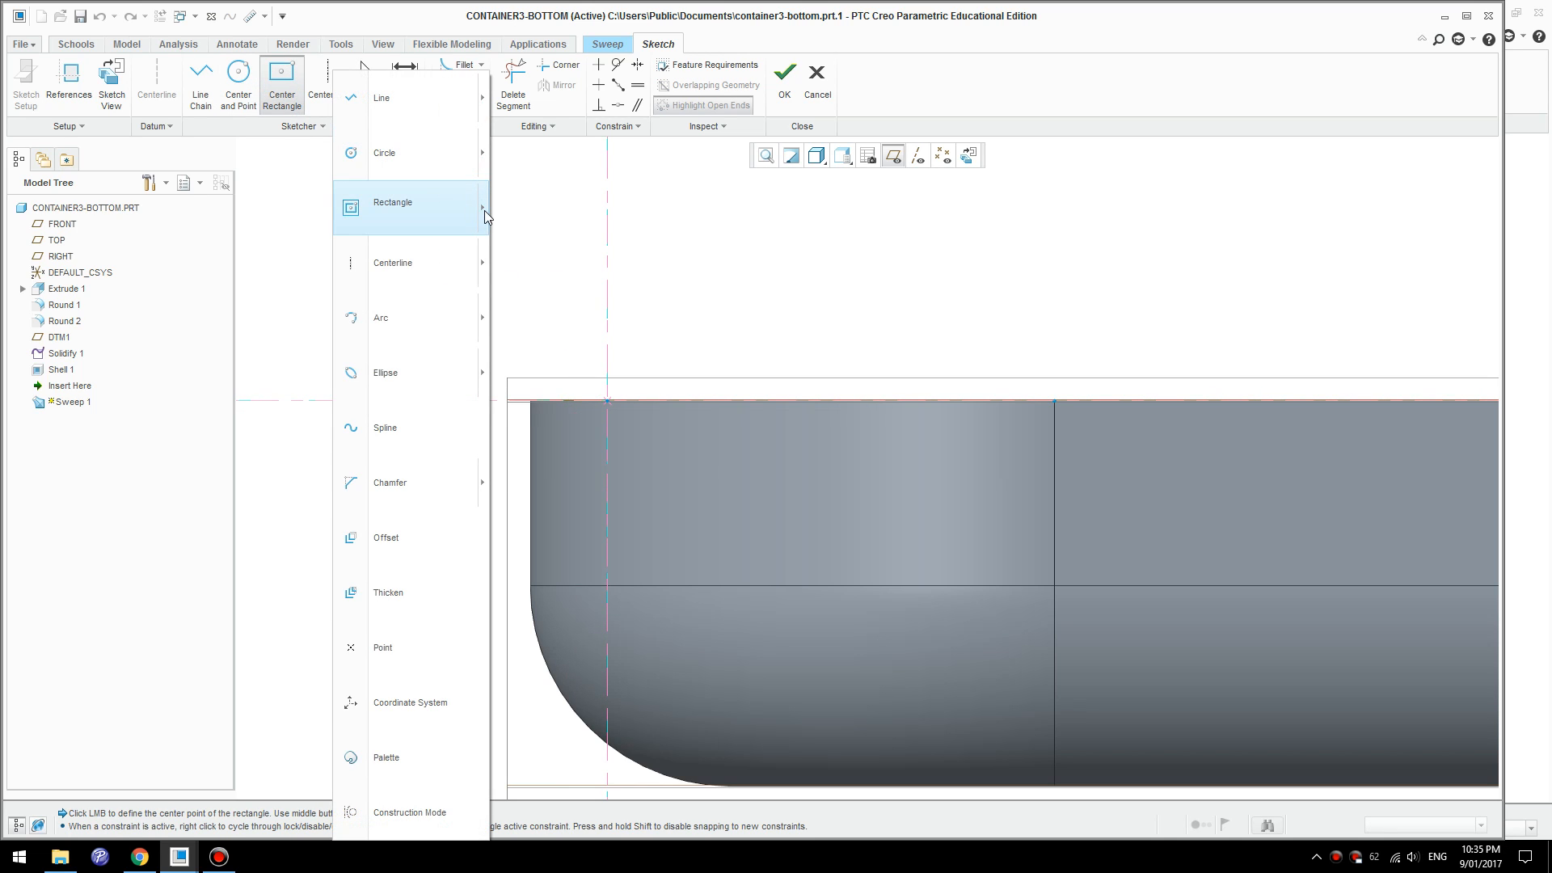
mouse_move(483, 211)
left_click(278, 189)
left_click(607, 401)
left_click(571, 344)
middle_click(579, 377)
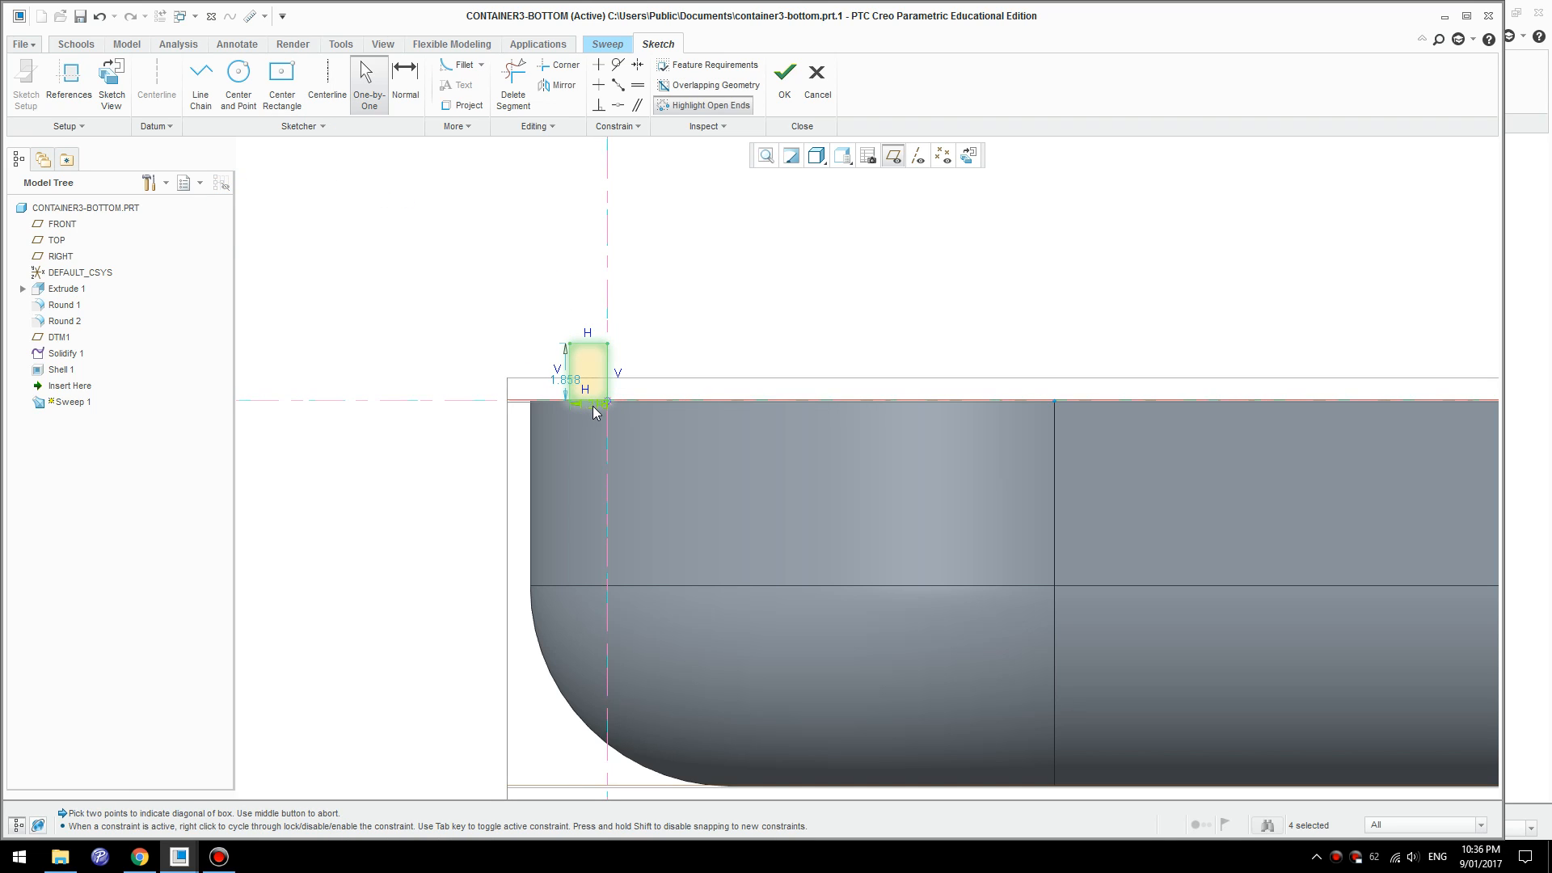
- Set the section rectangle's width to 1.2 mm and height to 2 mm, and finish the sketch
left_click_drag(571, 386, 475, 471)
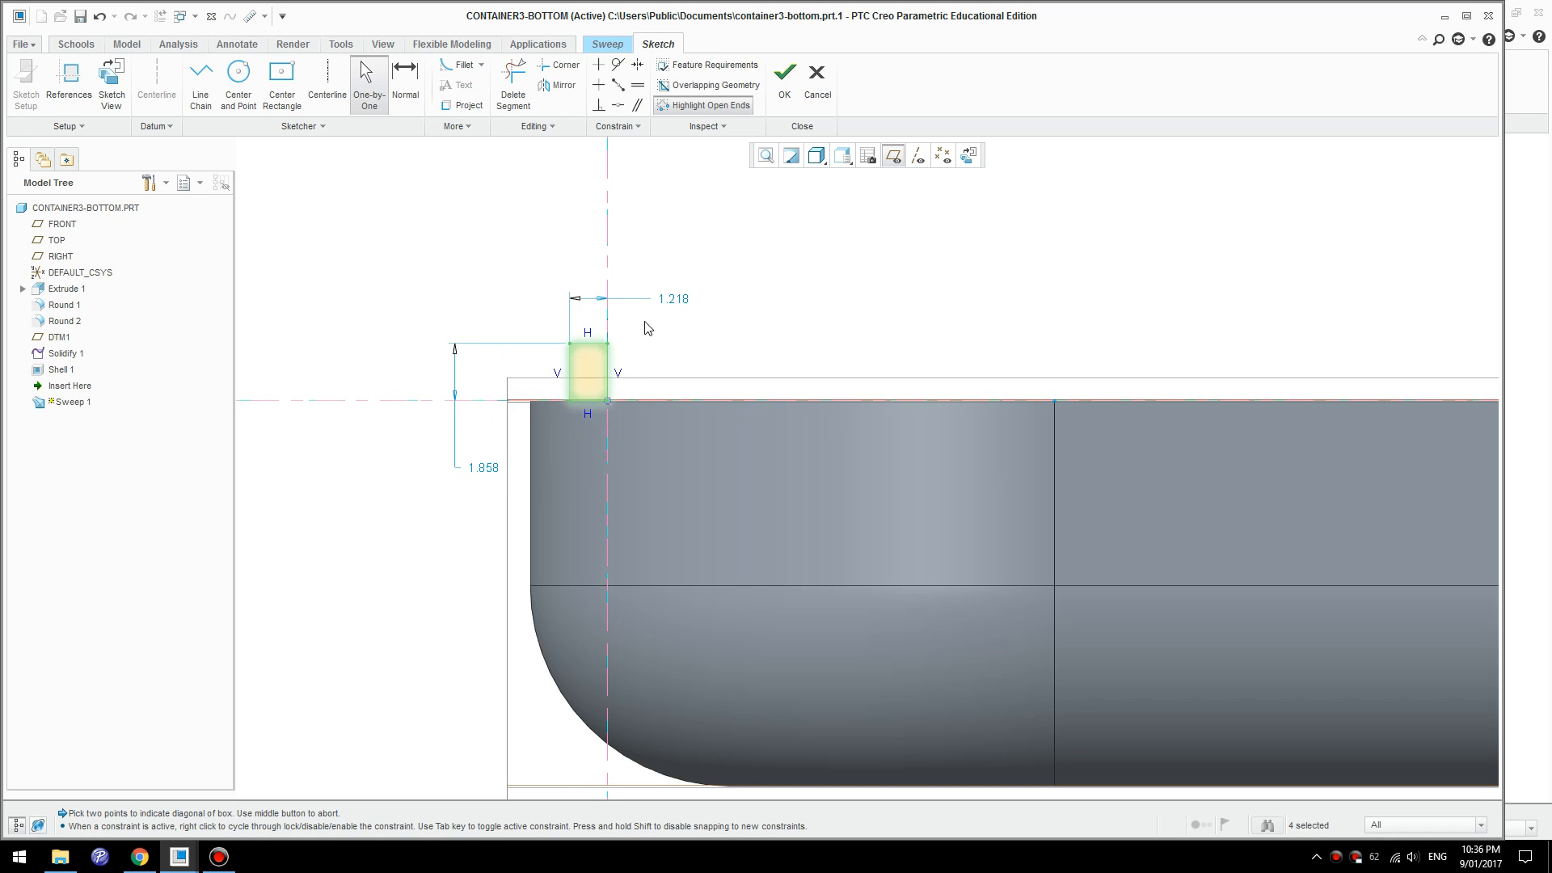
double_click(673, 300)
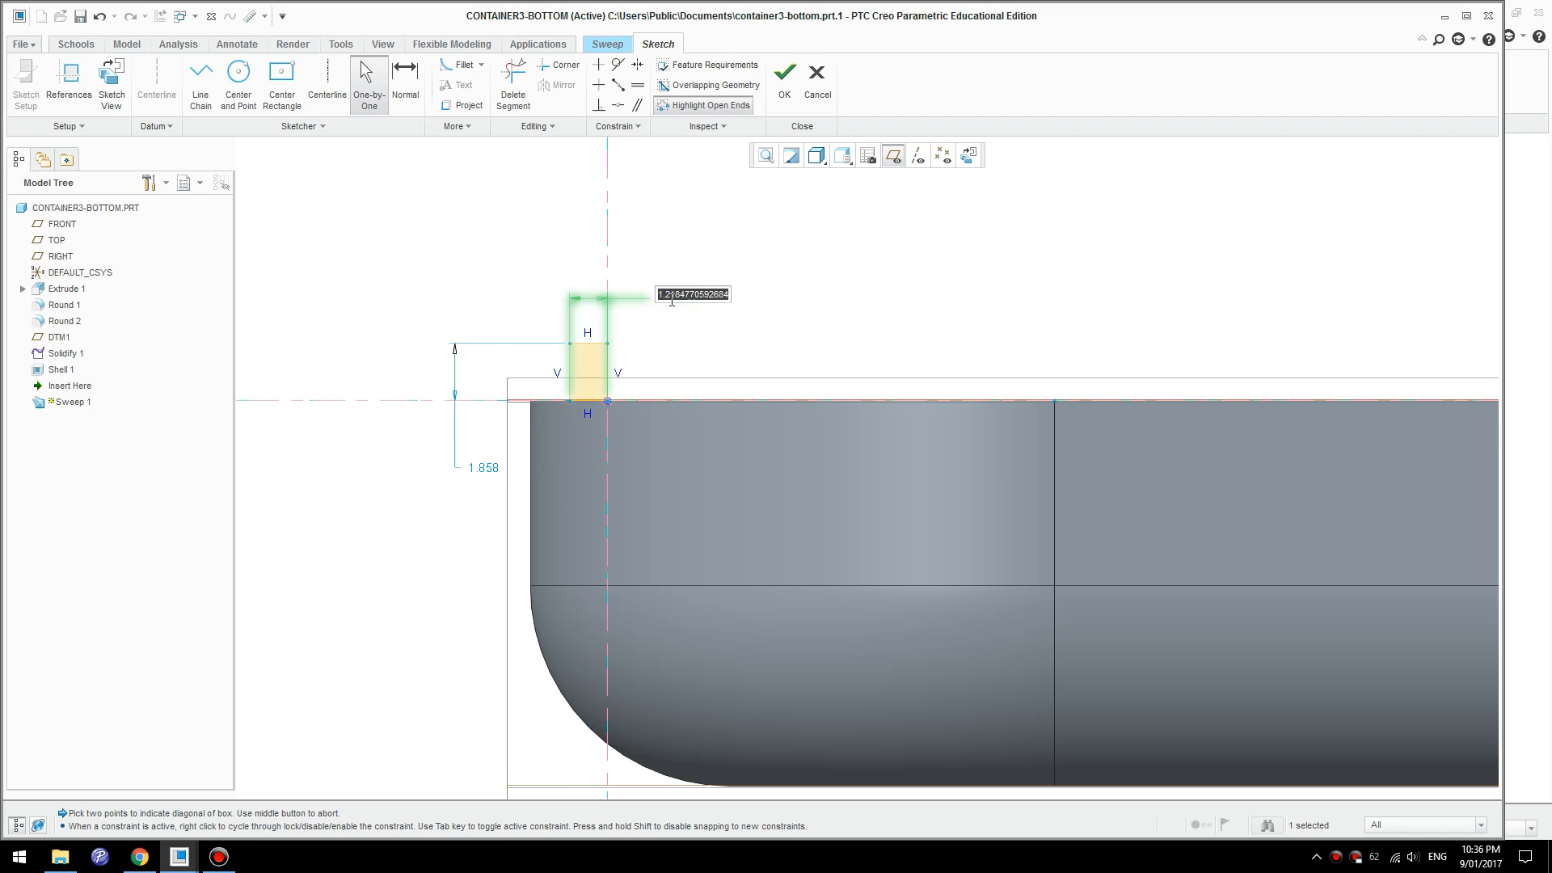
type("1.2")
key("Return")
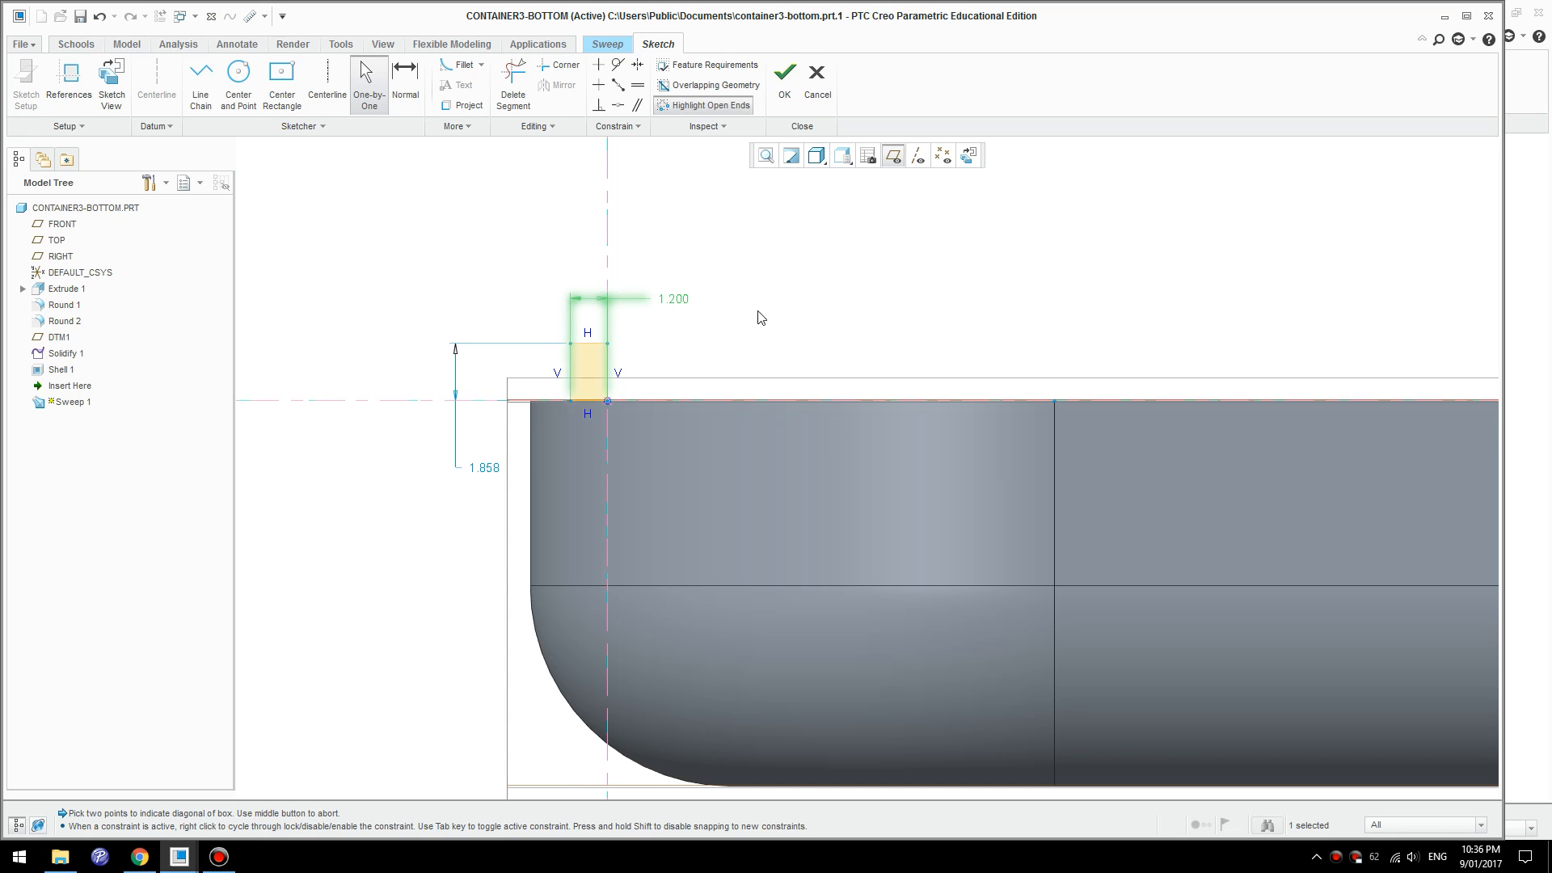
double_click(485, 469)
type("2")
key("Return")
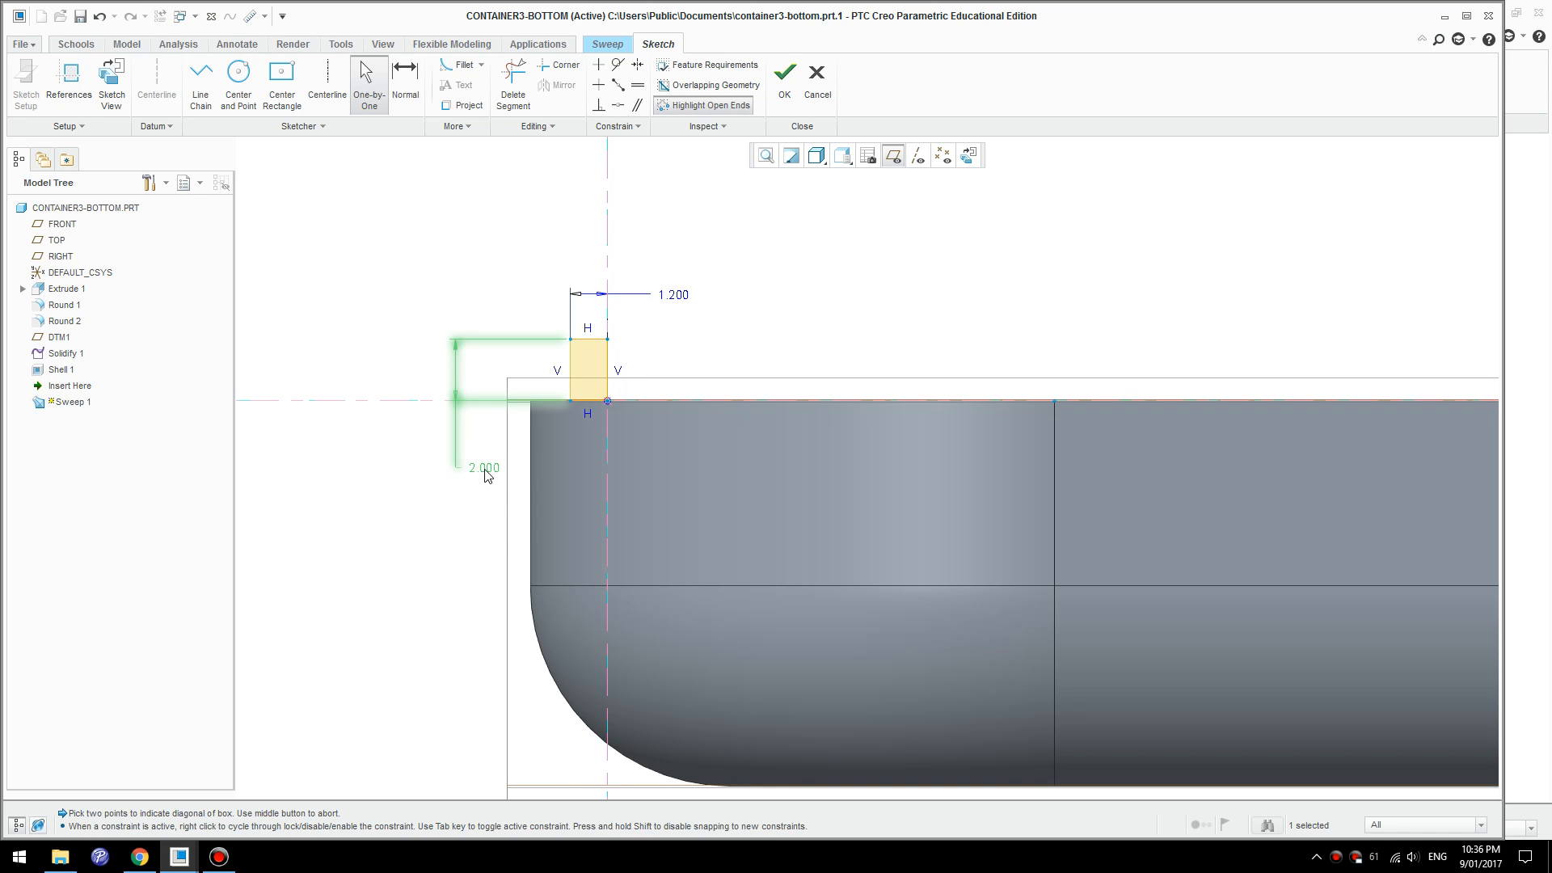
left_click(784, 77)
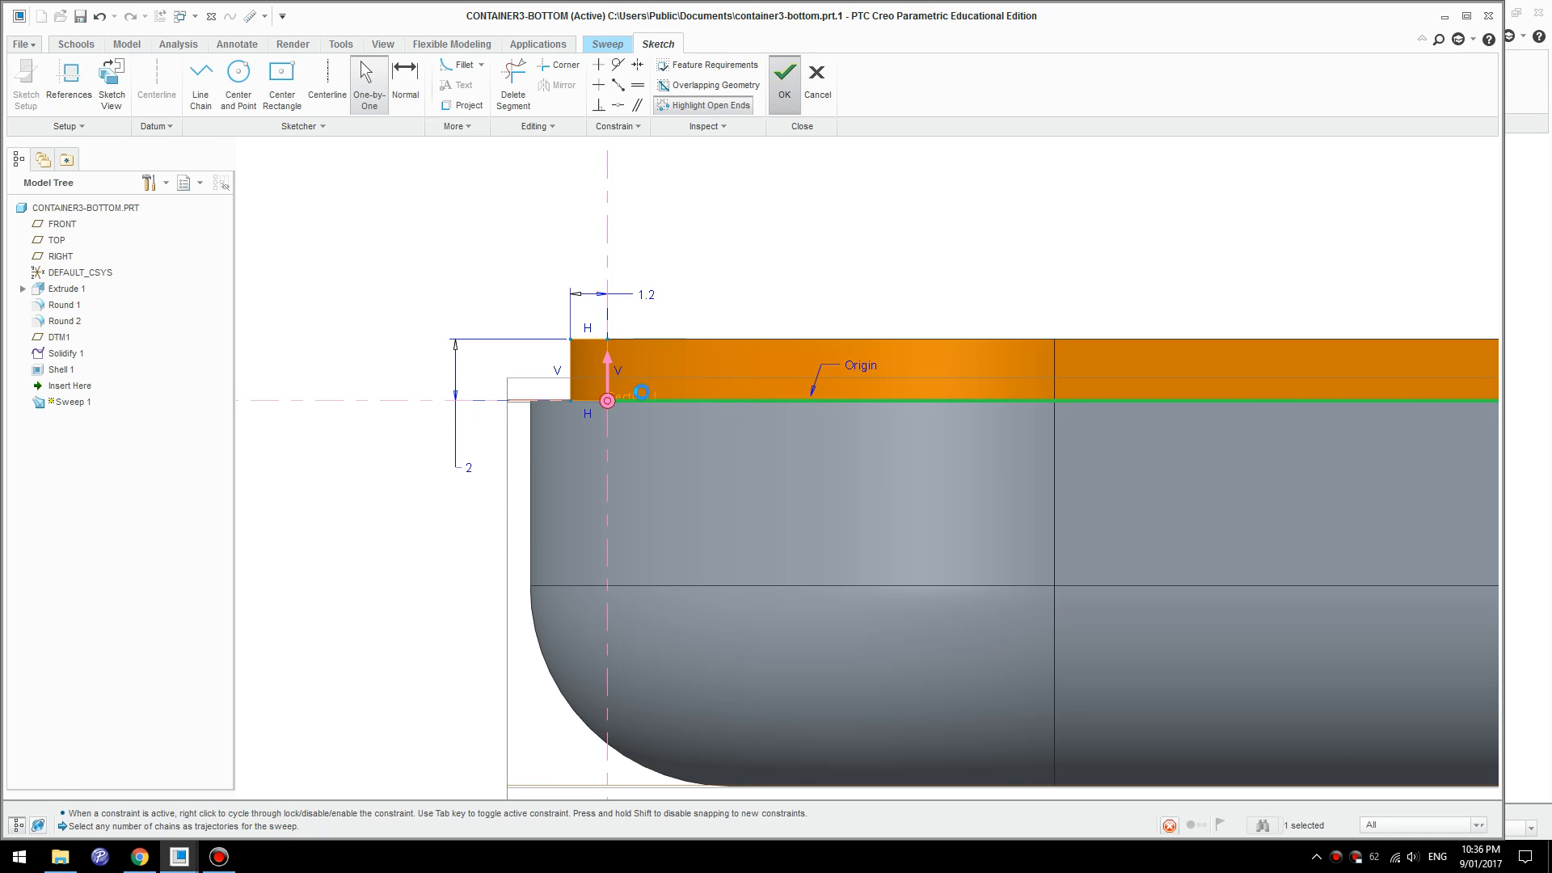
- Complete the sweep to form the raised lip around the bottom part's rim and inspect it from several angles
key("ctrl+d")
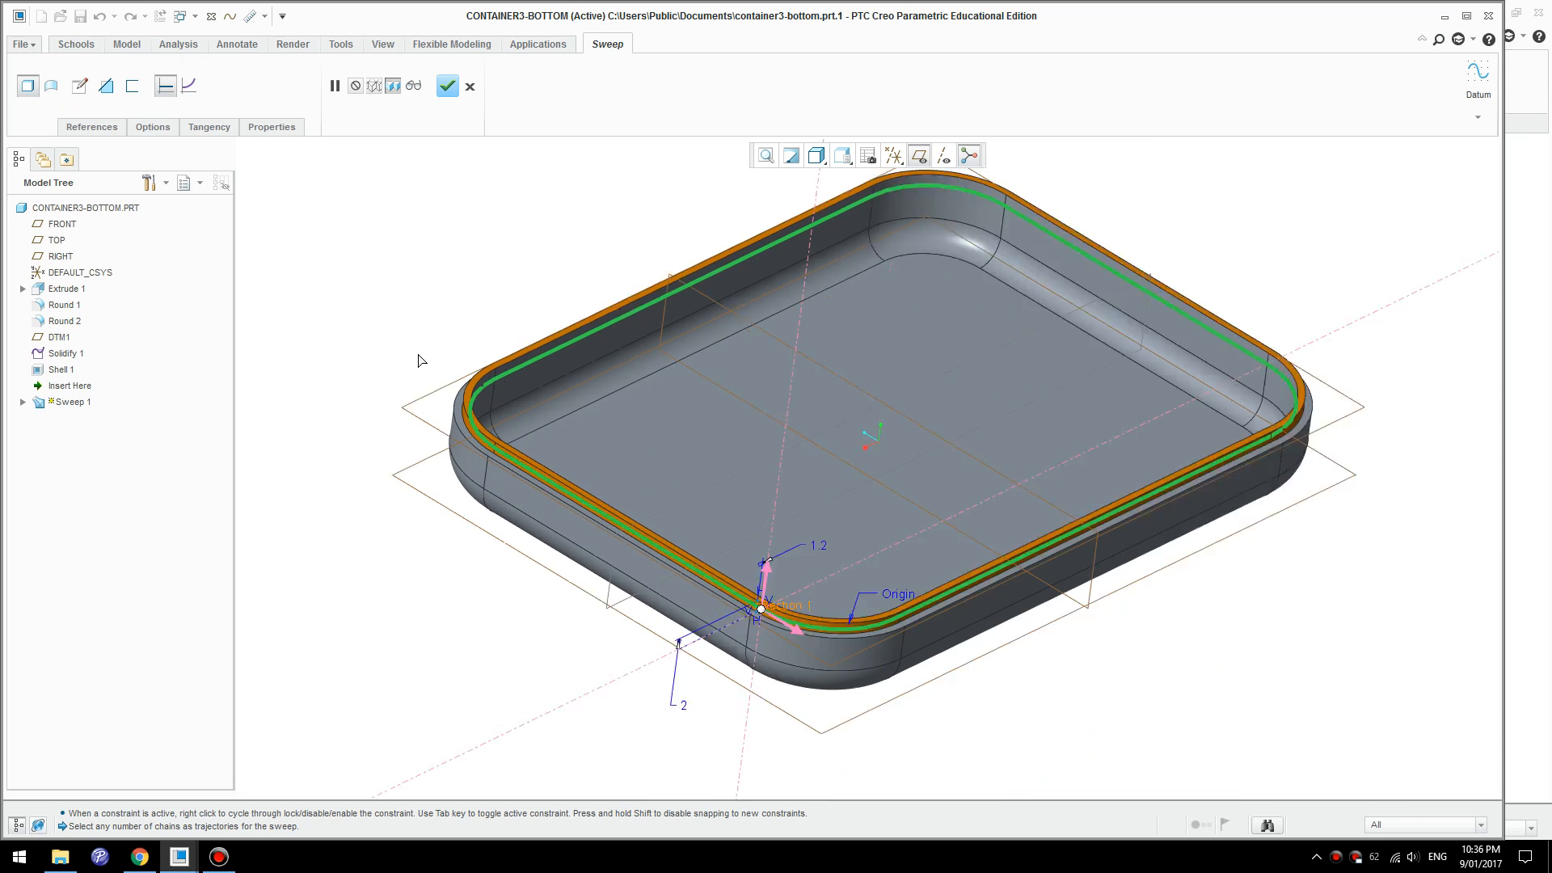
middle_click_drag(1063, 474, 1122, 434)
left_click(447, 87)
left_click(438, 261)
mouse_move(878, 537)
middle_mouse_down()
mouse_move(1164, 457)
mouse_move(1143, 450)
mouse_move(1108, 533)
mouse_move(414, 468)
mouse_move(453, 404)
mouse_move(550, 517)
mouse_move(579, 479)
mouse_move(768, 450)
mouse_move(730, 434)
mouse_move(752, 404)
mouse_move(752, 350)
mouse_move(767, 361)
middle_mouse_up()
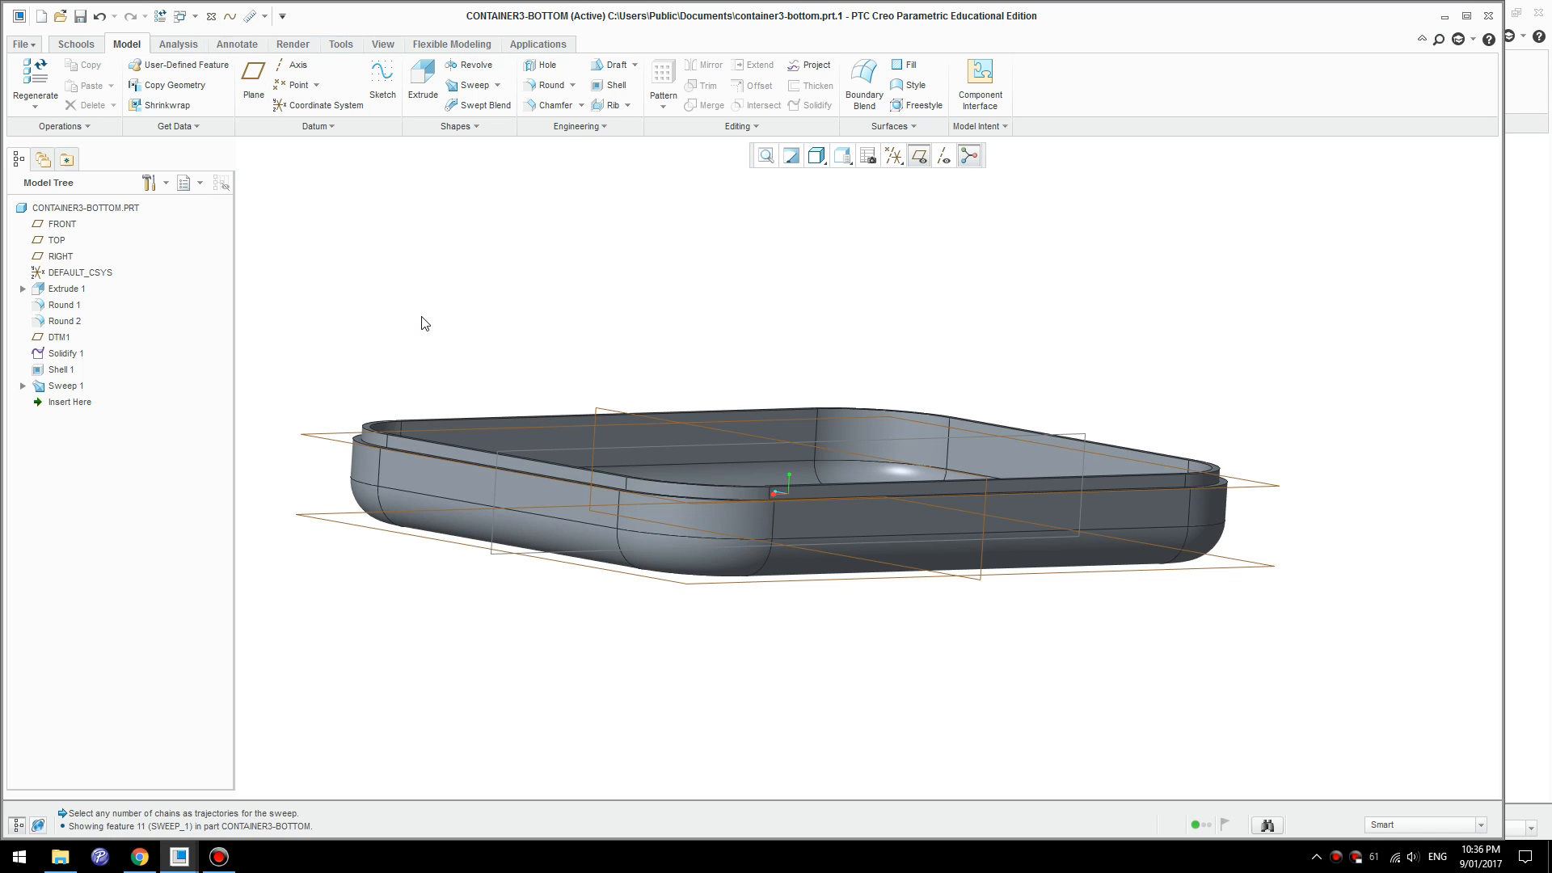
key("ctrl+d")
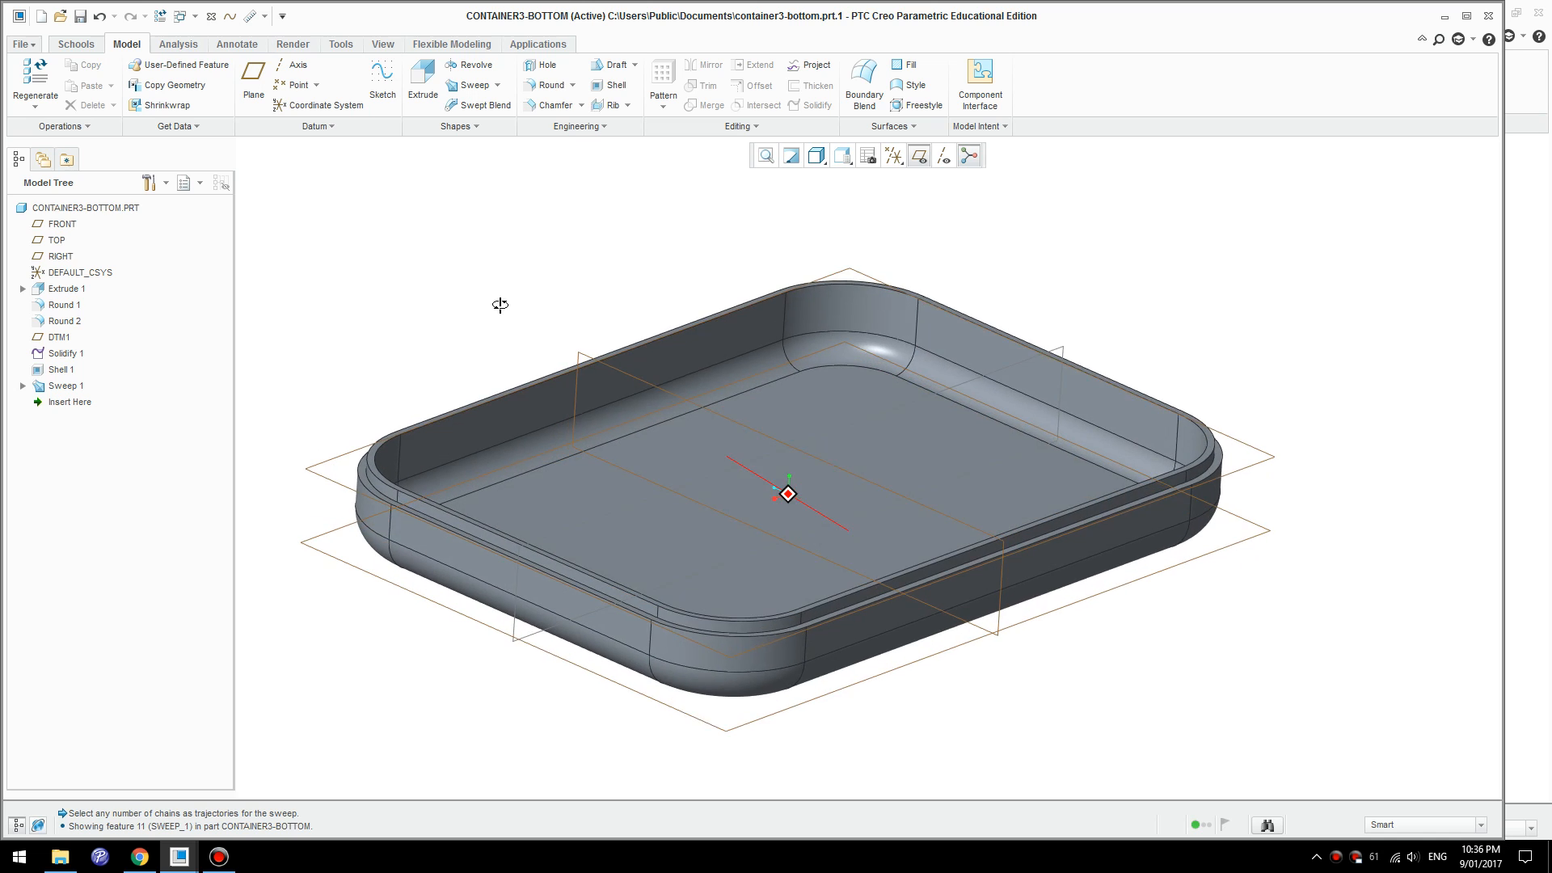
- Switch to container3-top, start a sweep along the closed inner edge of its rim, and open the section sketch
left_click(195, 16)
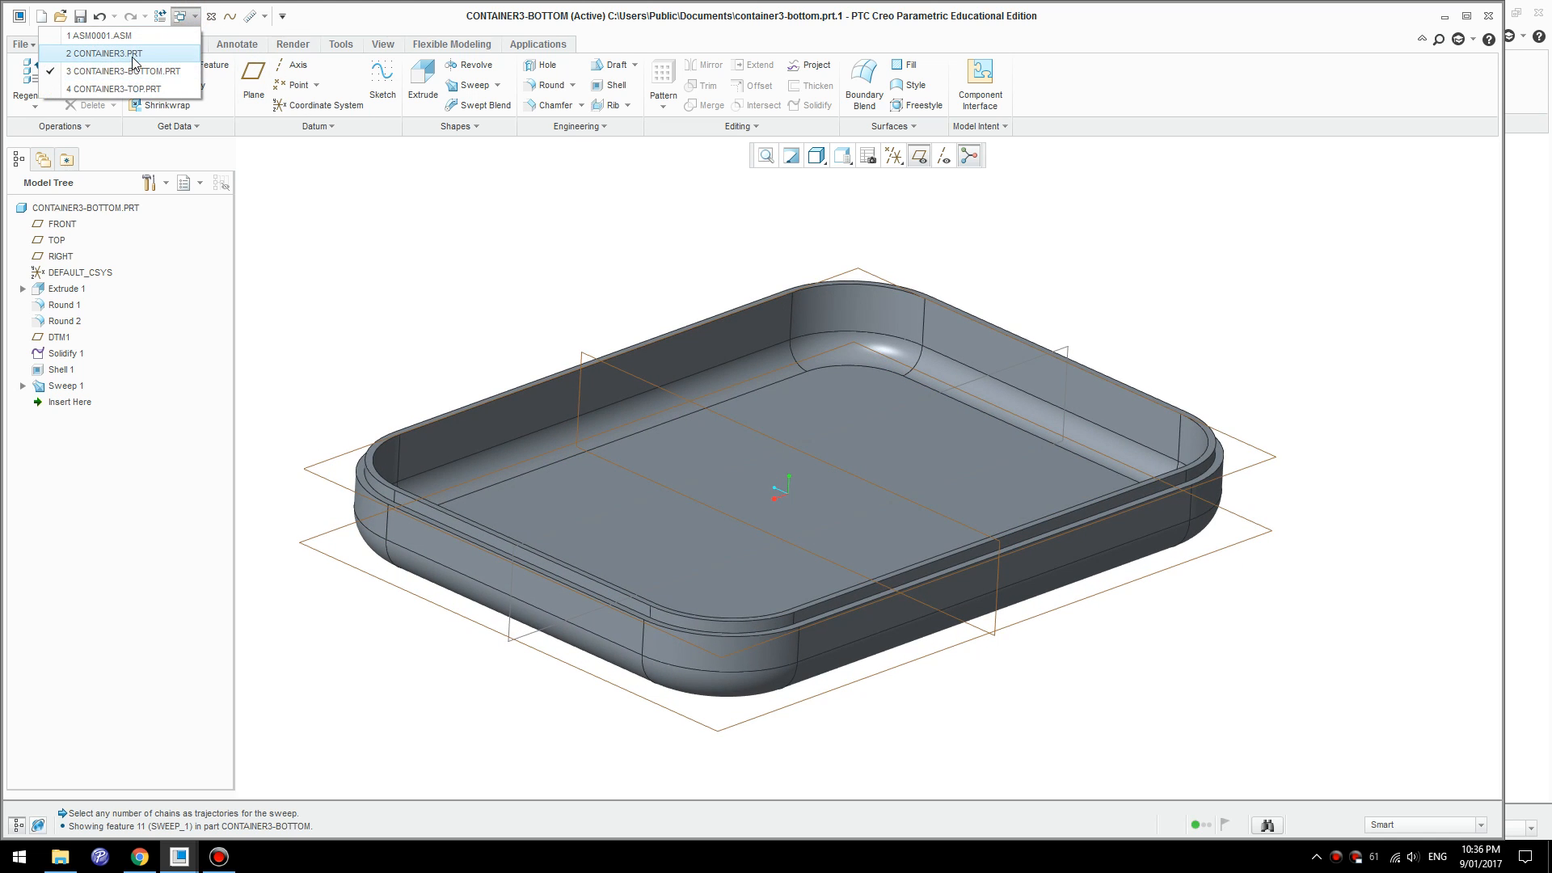
left_click(139, 96)
middle_click_drag(832, 485, 765, 392)
left_click(434, 259)
left_click(130, 48)
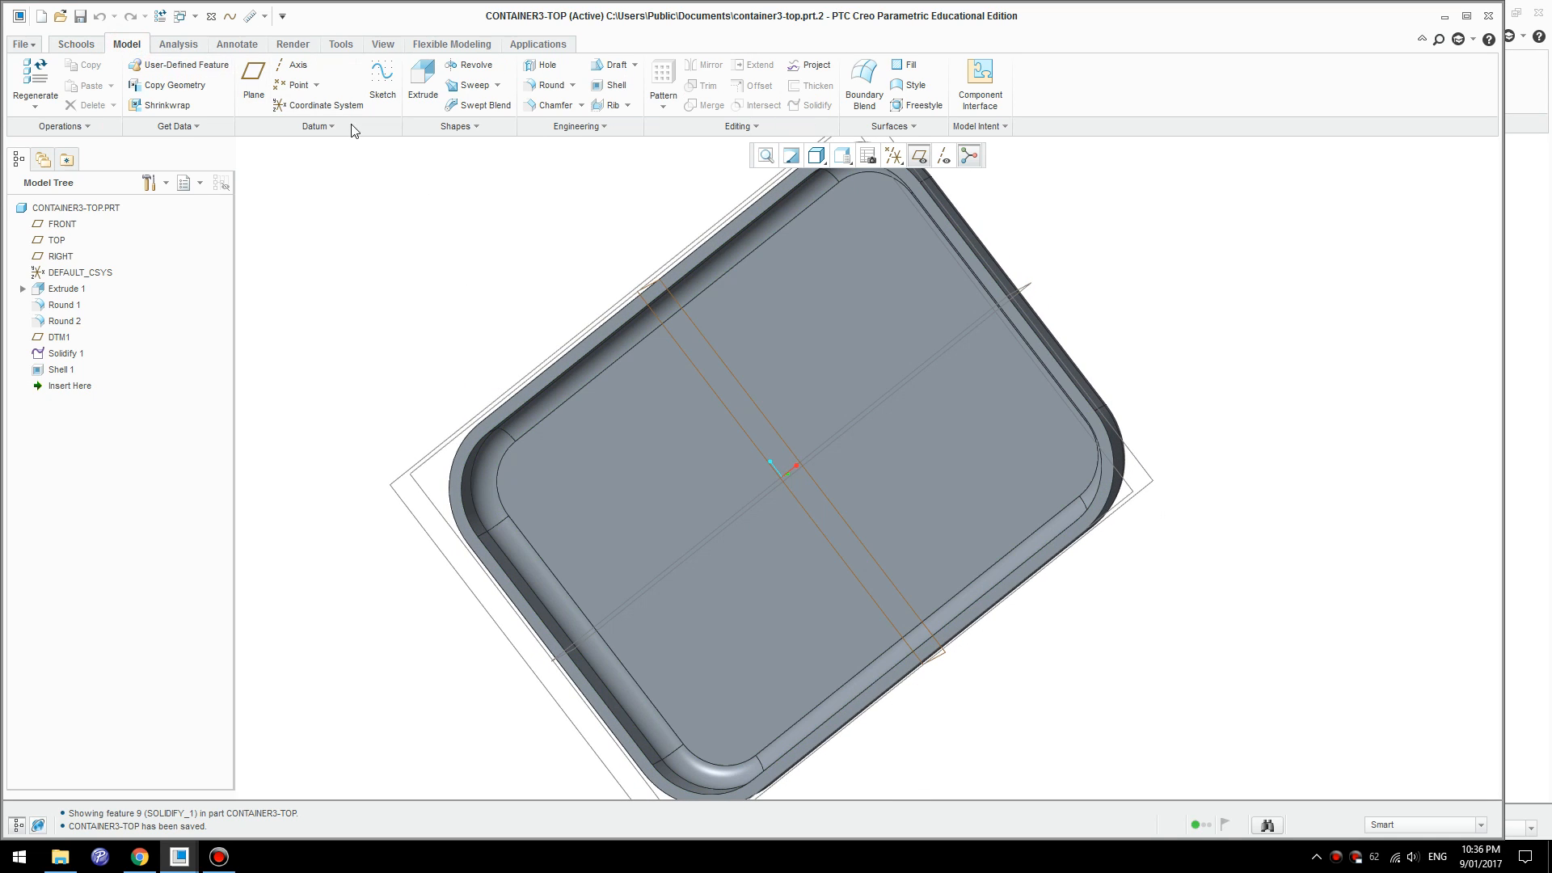
left_click(472, 85)
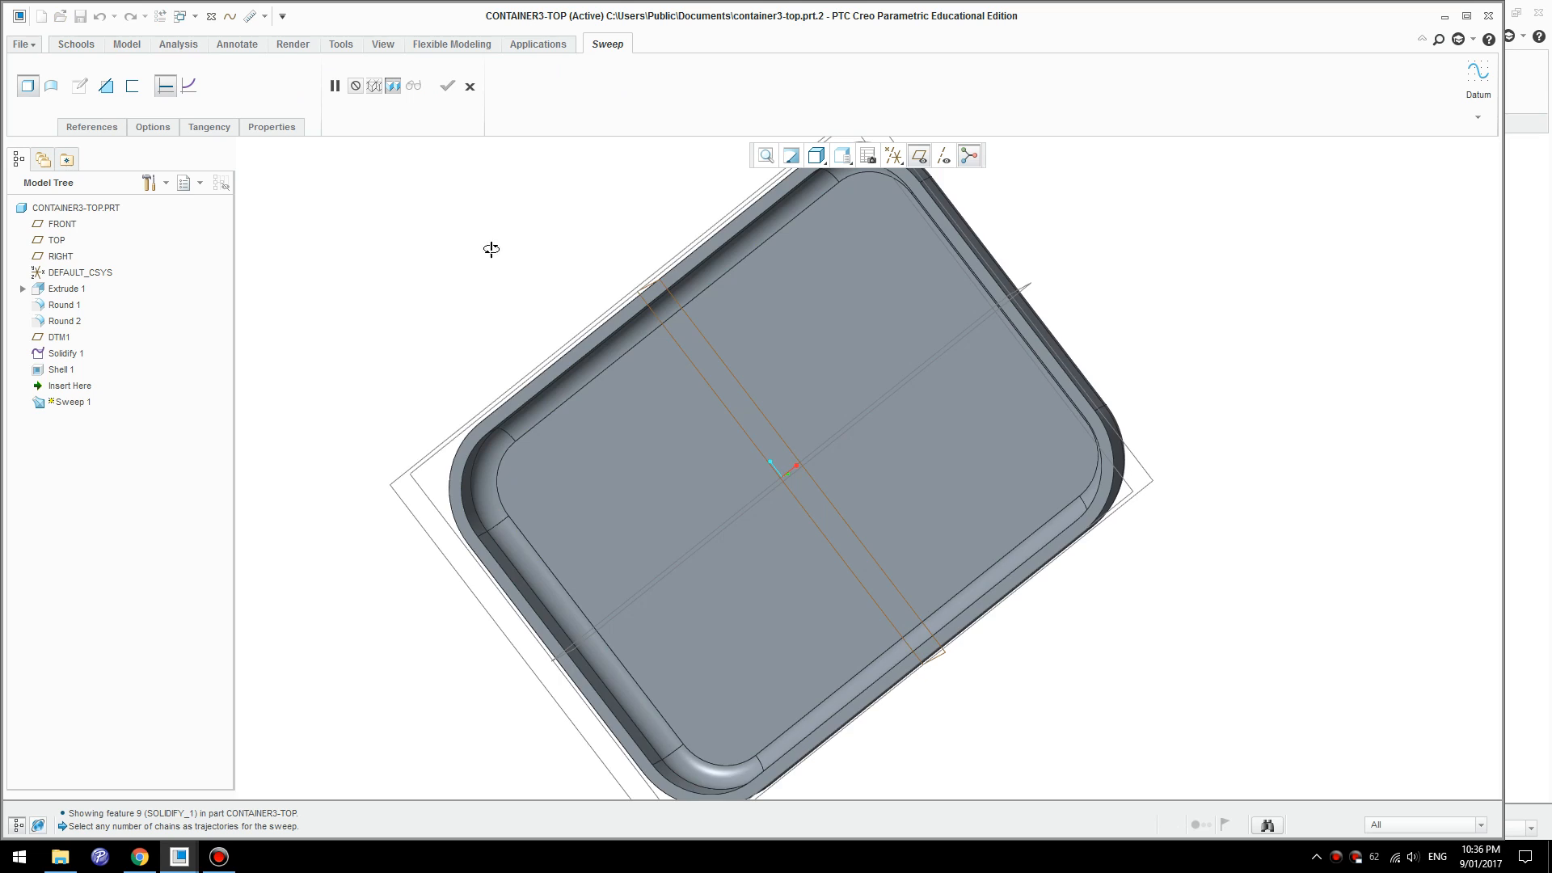
middle_click_drag(488, 246, 561, 380)
left_click(584, 419)
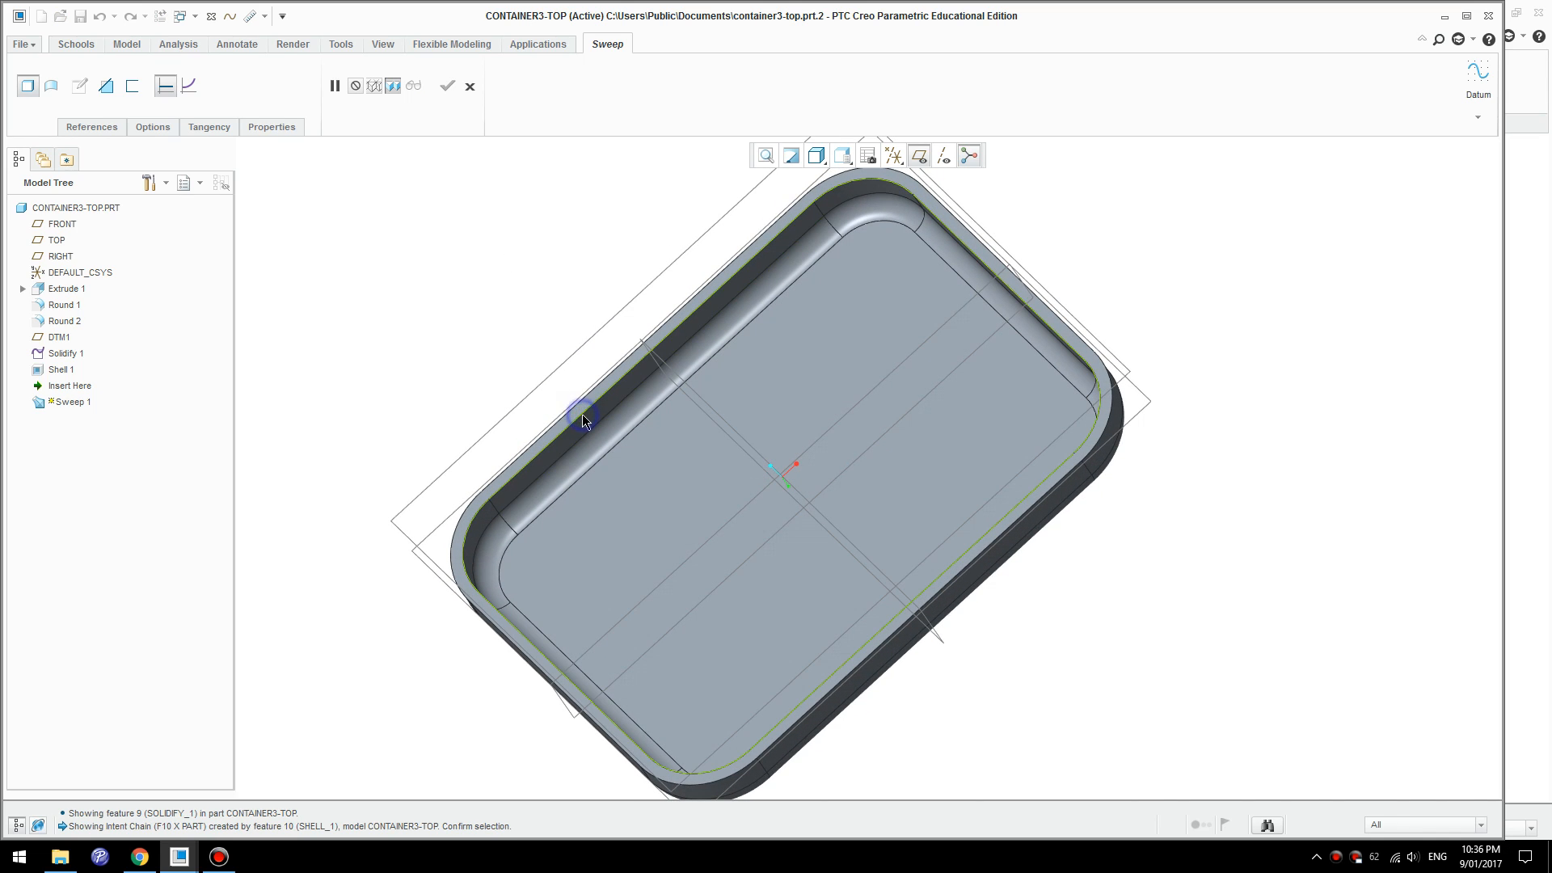
left_click(583, 414)
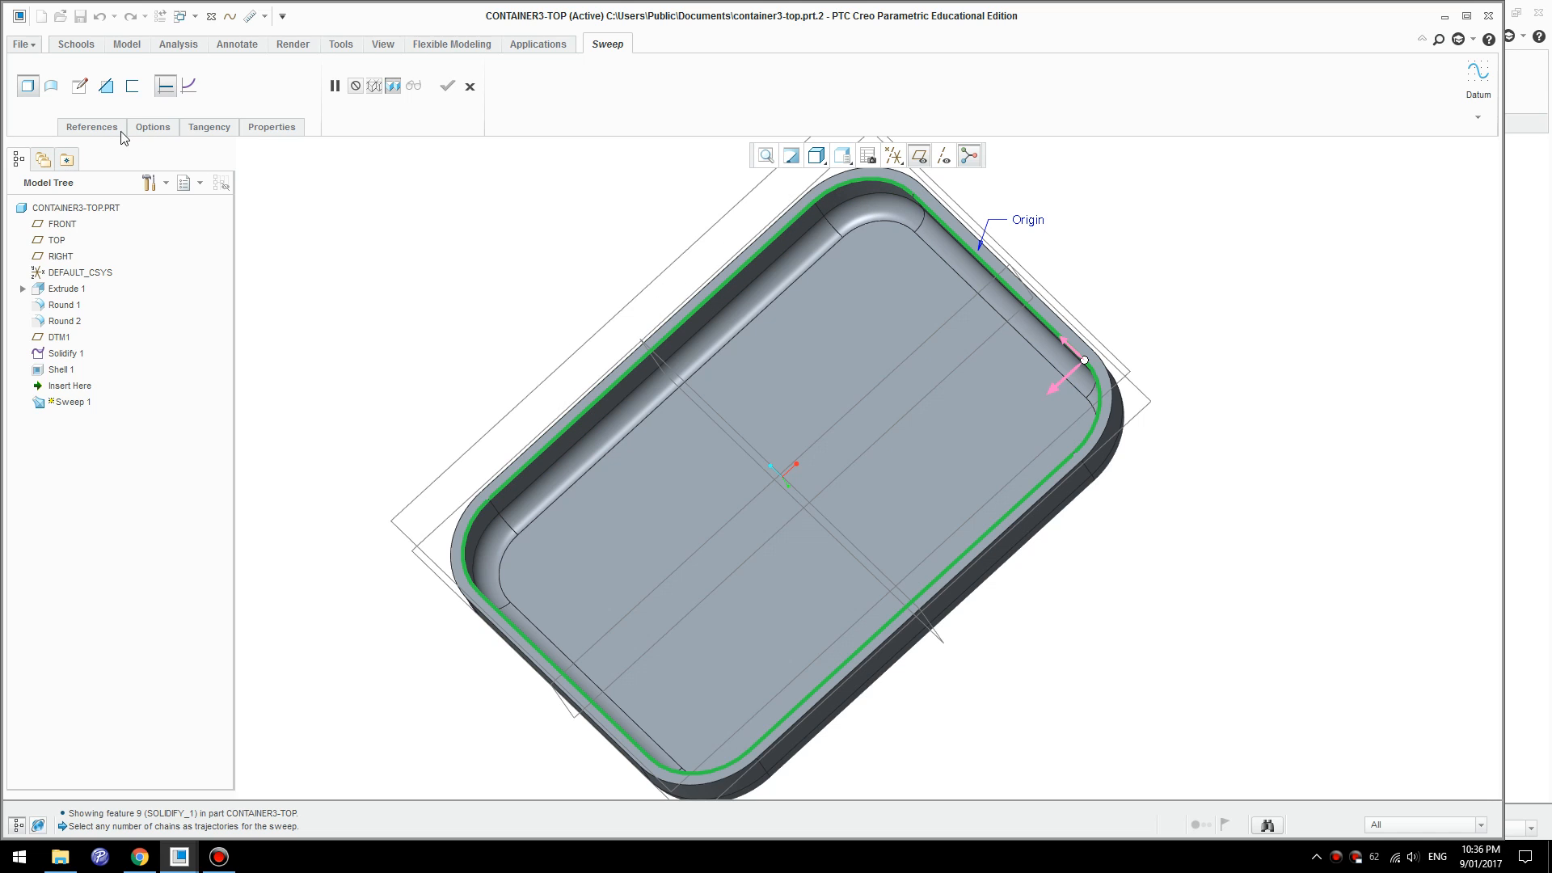
left_click(77, 86)
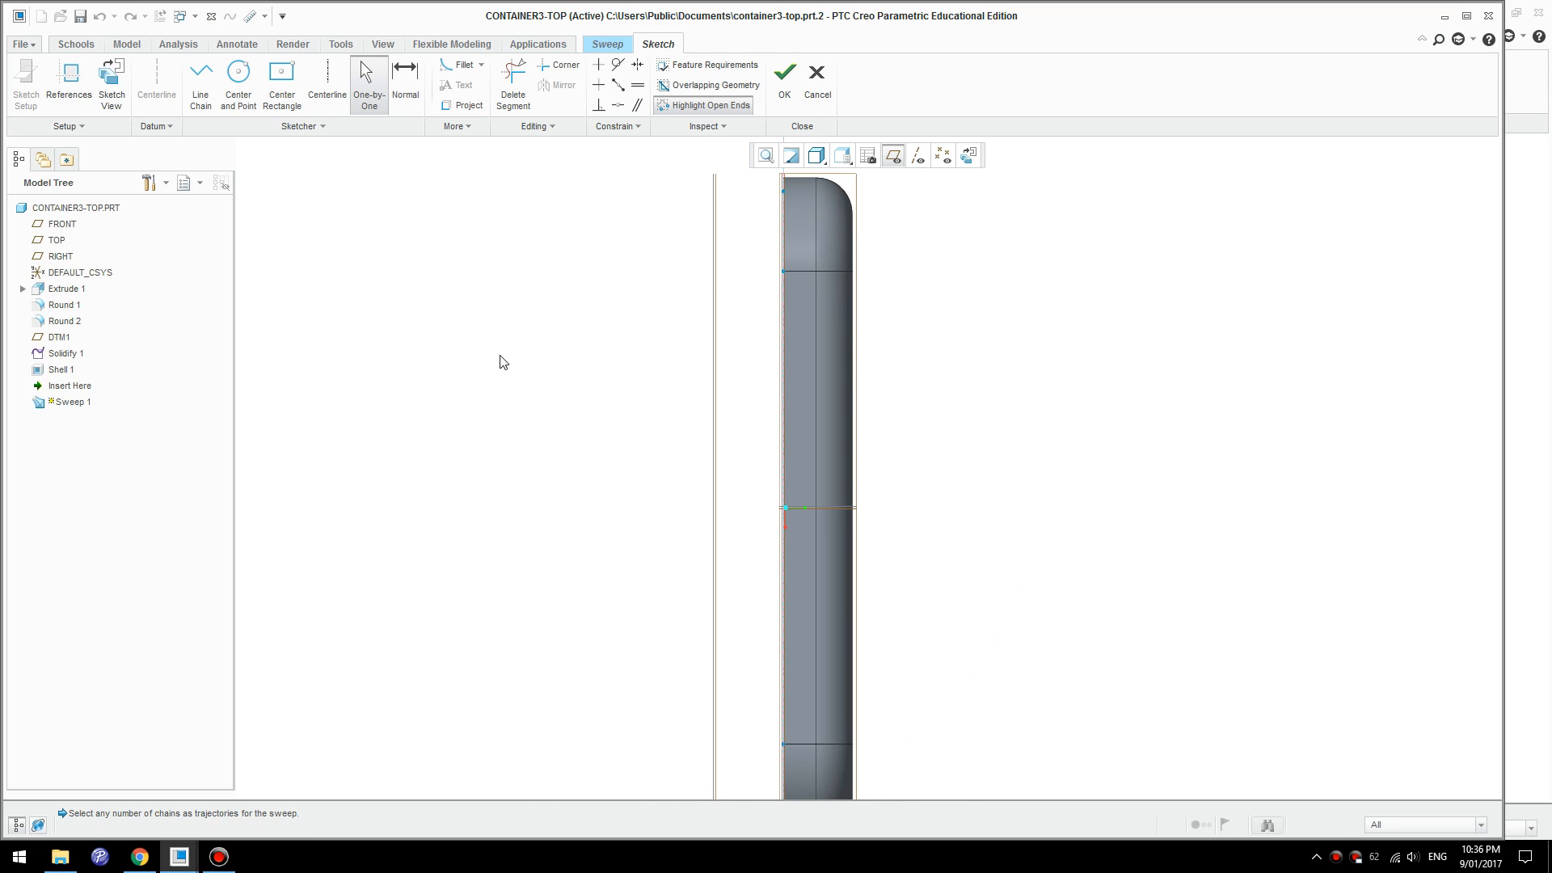
scroll(677, 637, "up", 3)
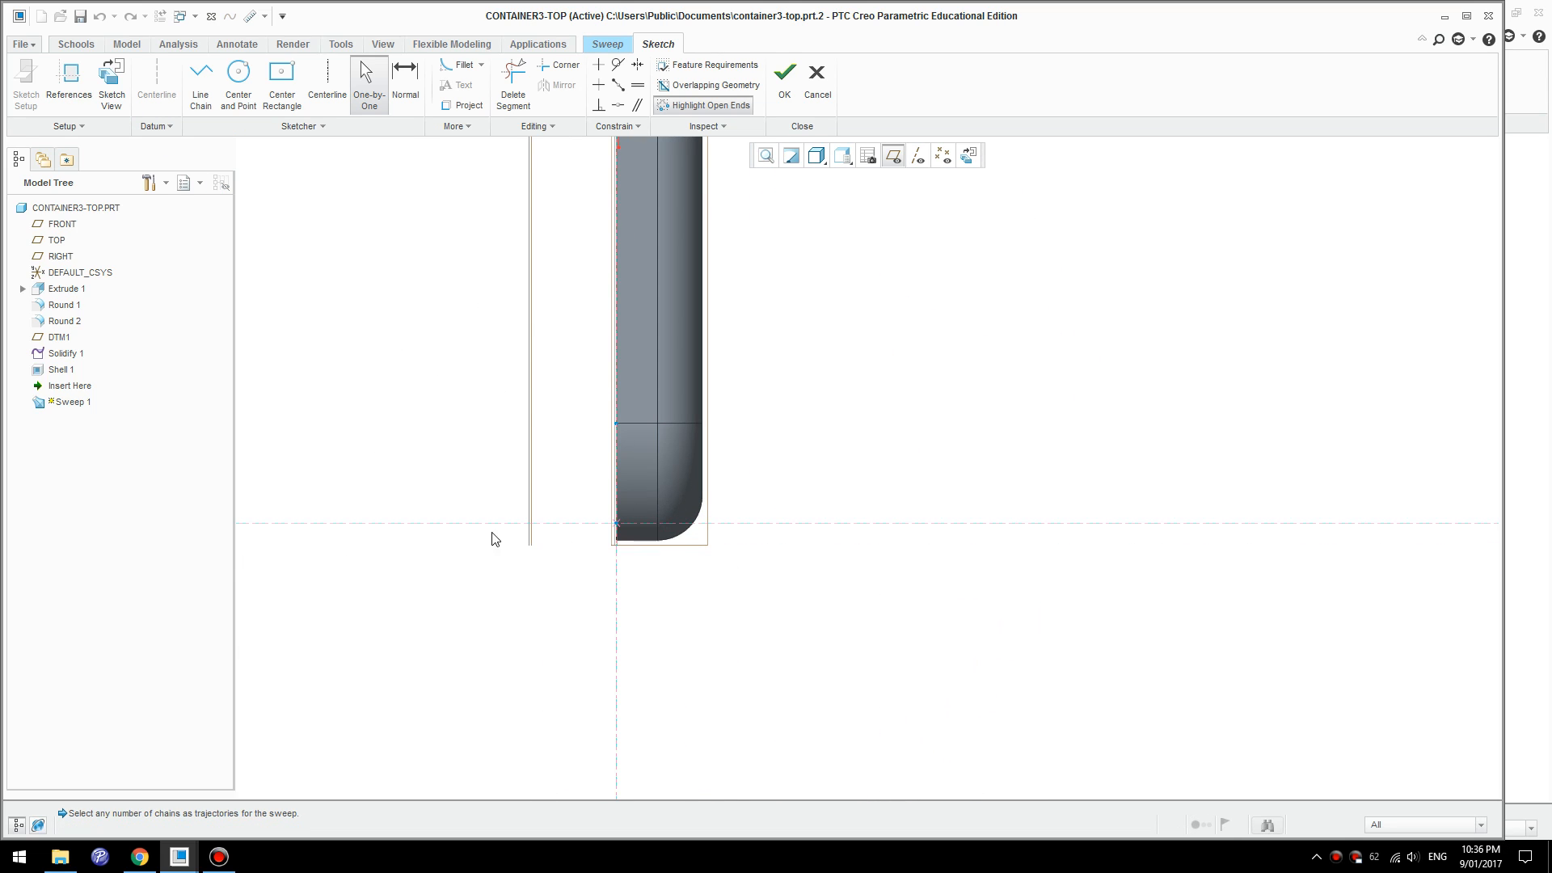
scroll(629, 535, "up", 6)
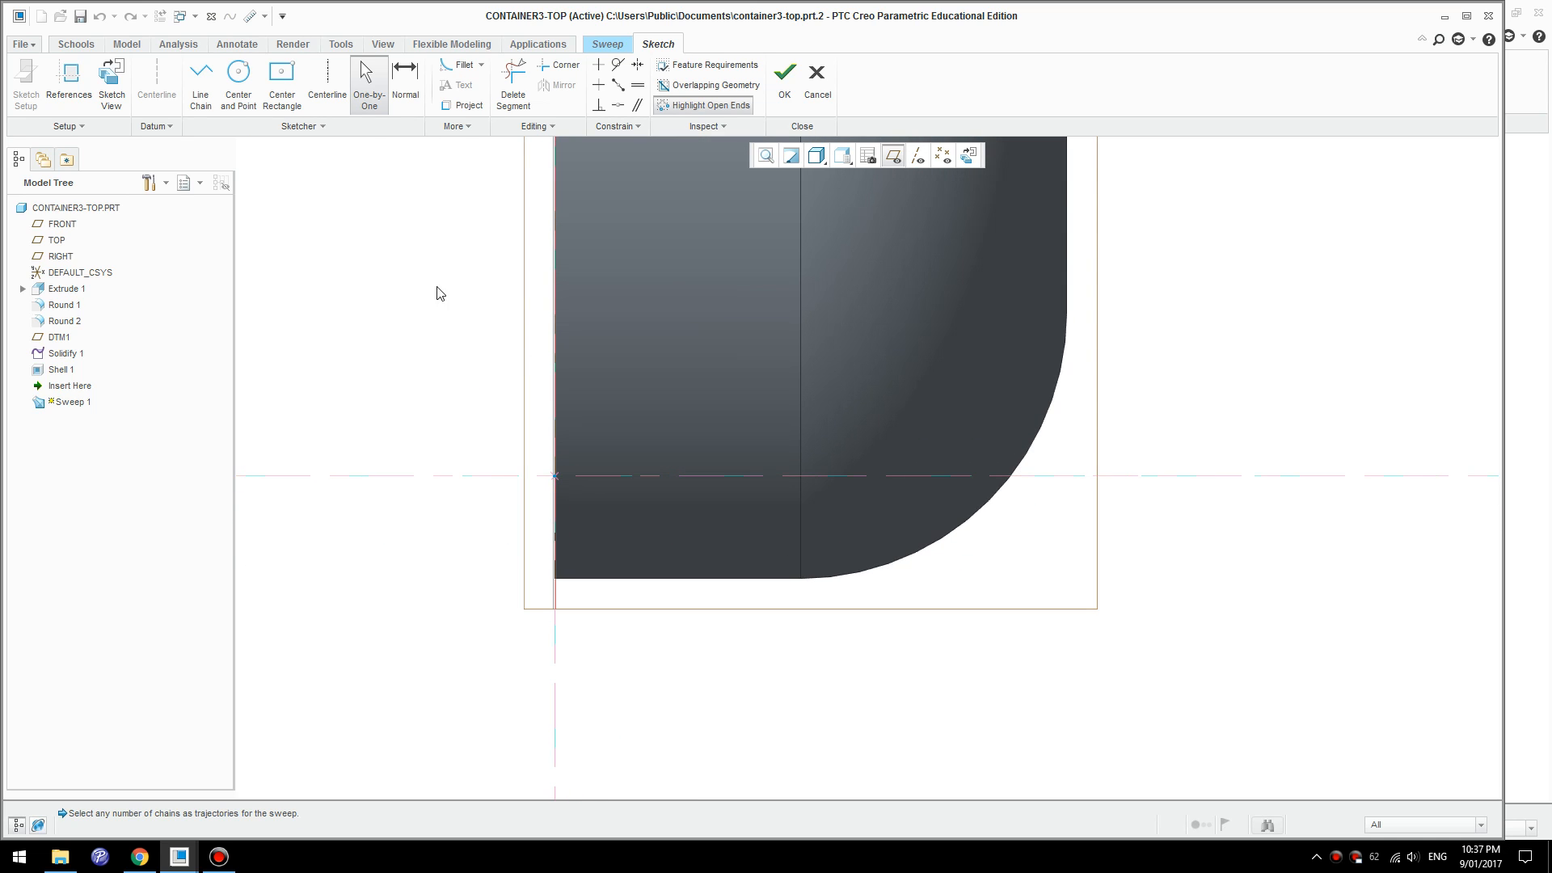
left_click(276, 85)
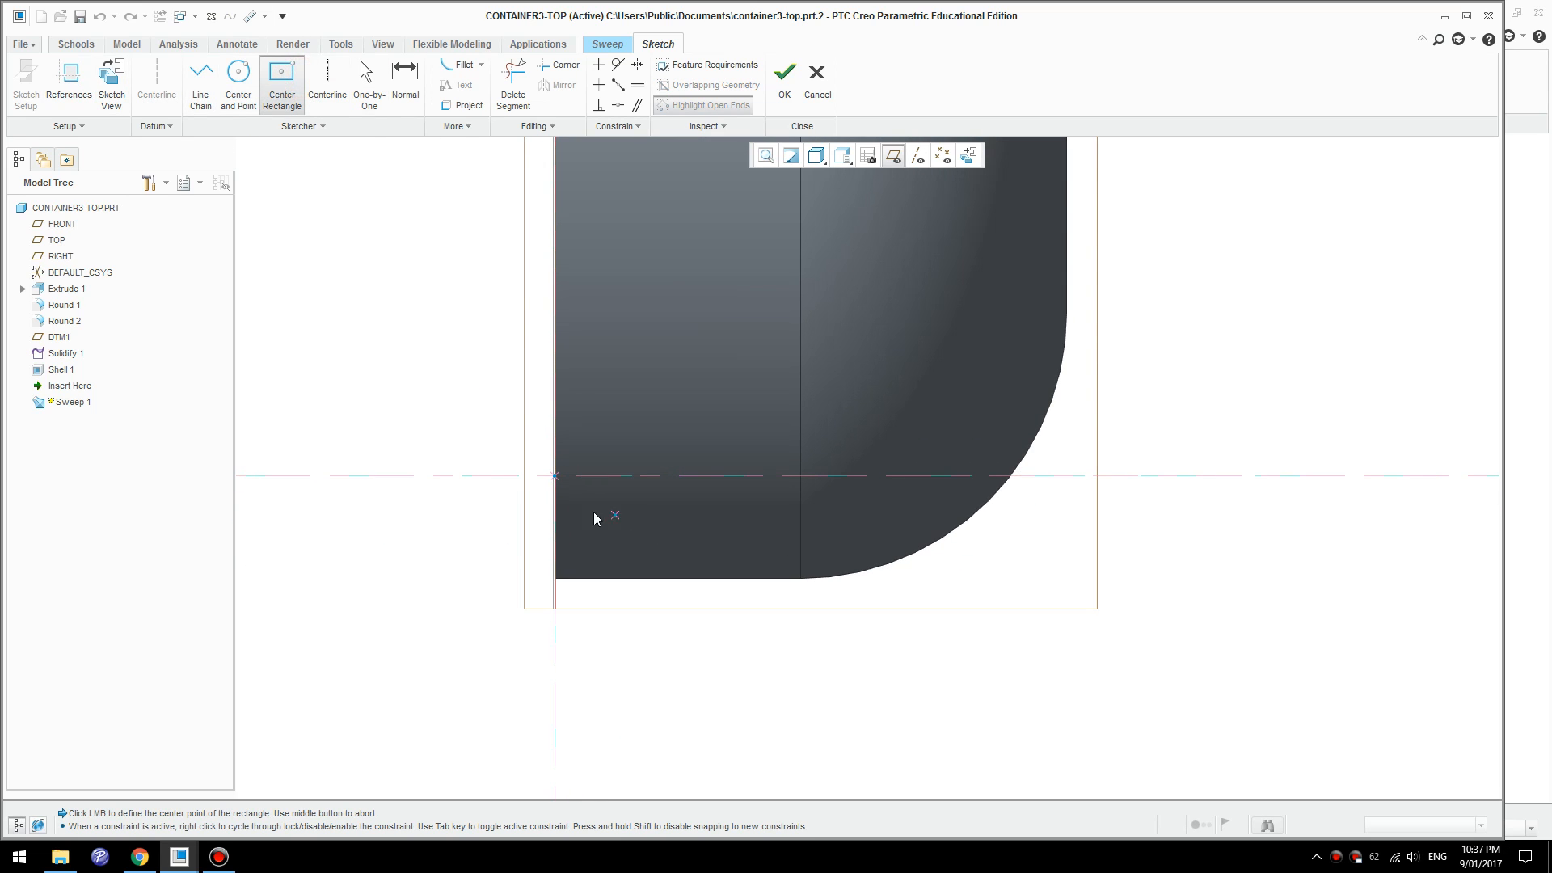
left_click(554, 476)
middle_click(595, 490)
- Sketch a corner rectangle about 2.1 mm wide from the trajectory's start point, extending into the top part's wall
left_click(452, 126)
mouse_move(485, 218)
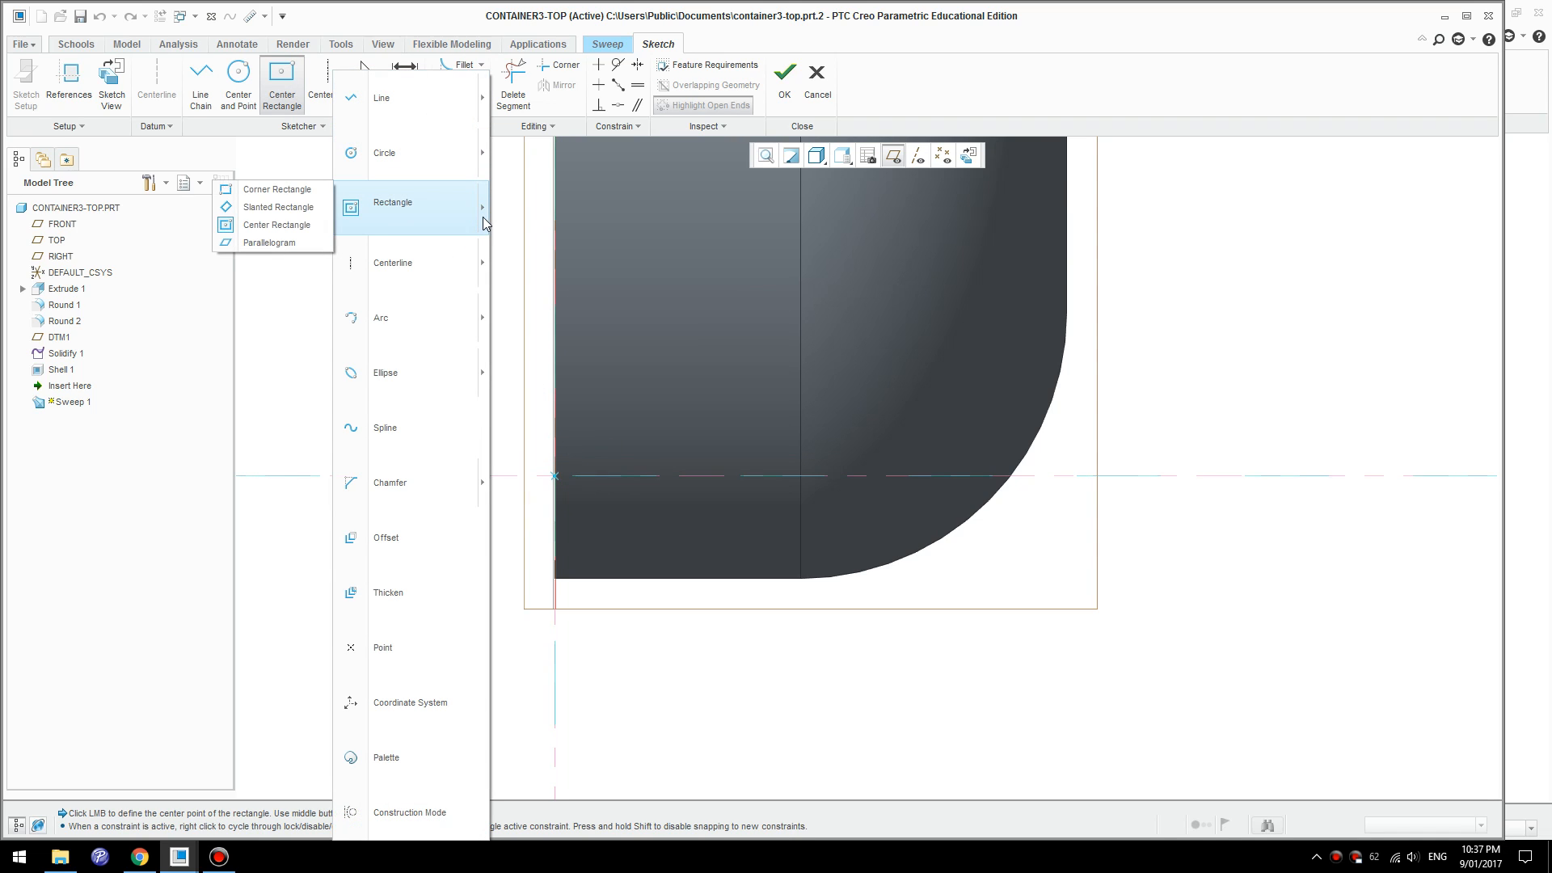
left_click(279, 189)
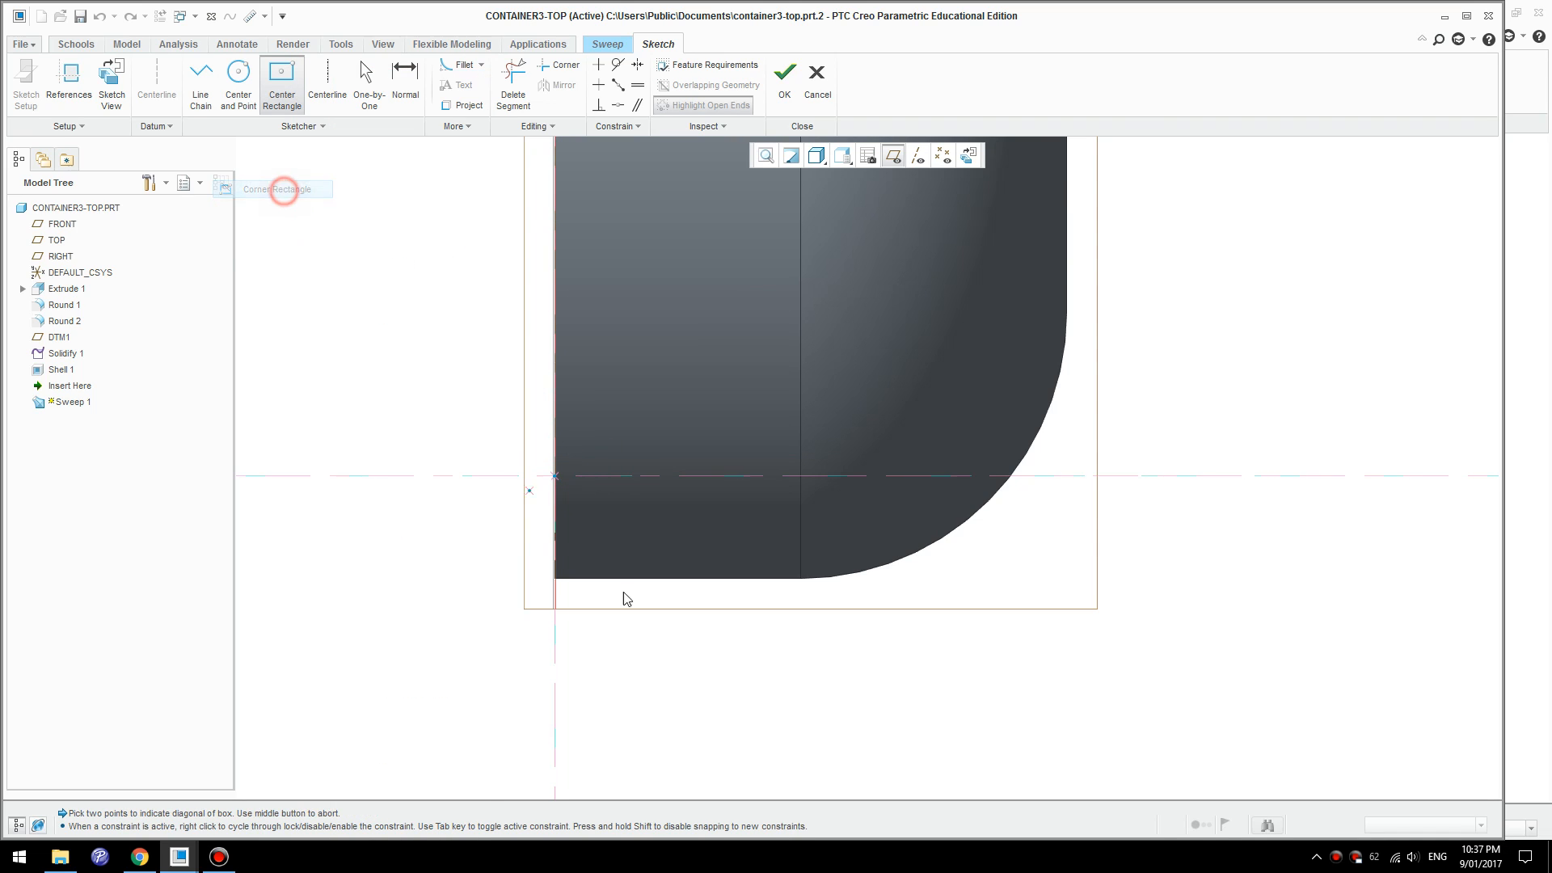
left_click(563, 489)
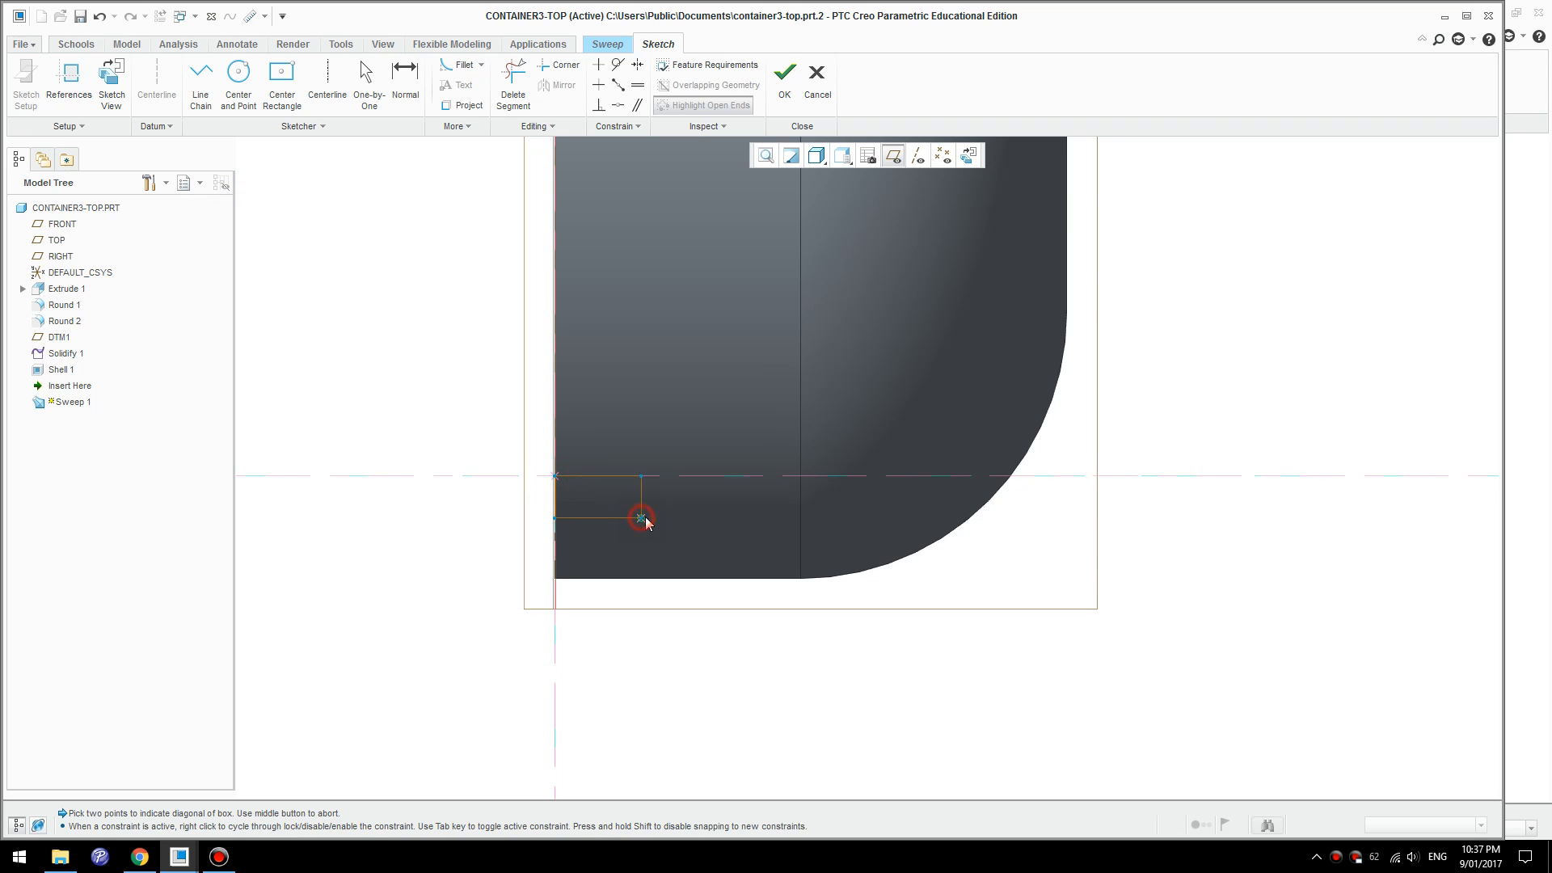
left_click(644, 518)
- Set the section rectangle's height to 1.2 mm and width to 2 mm, and finish the sketch
left_click_drag(647, 499, 708, 570)
double_click(708, 570)
type("1")
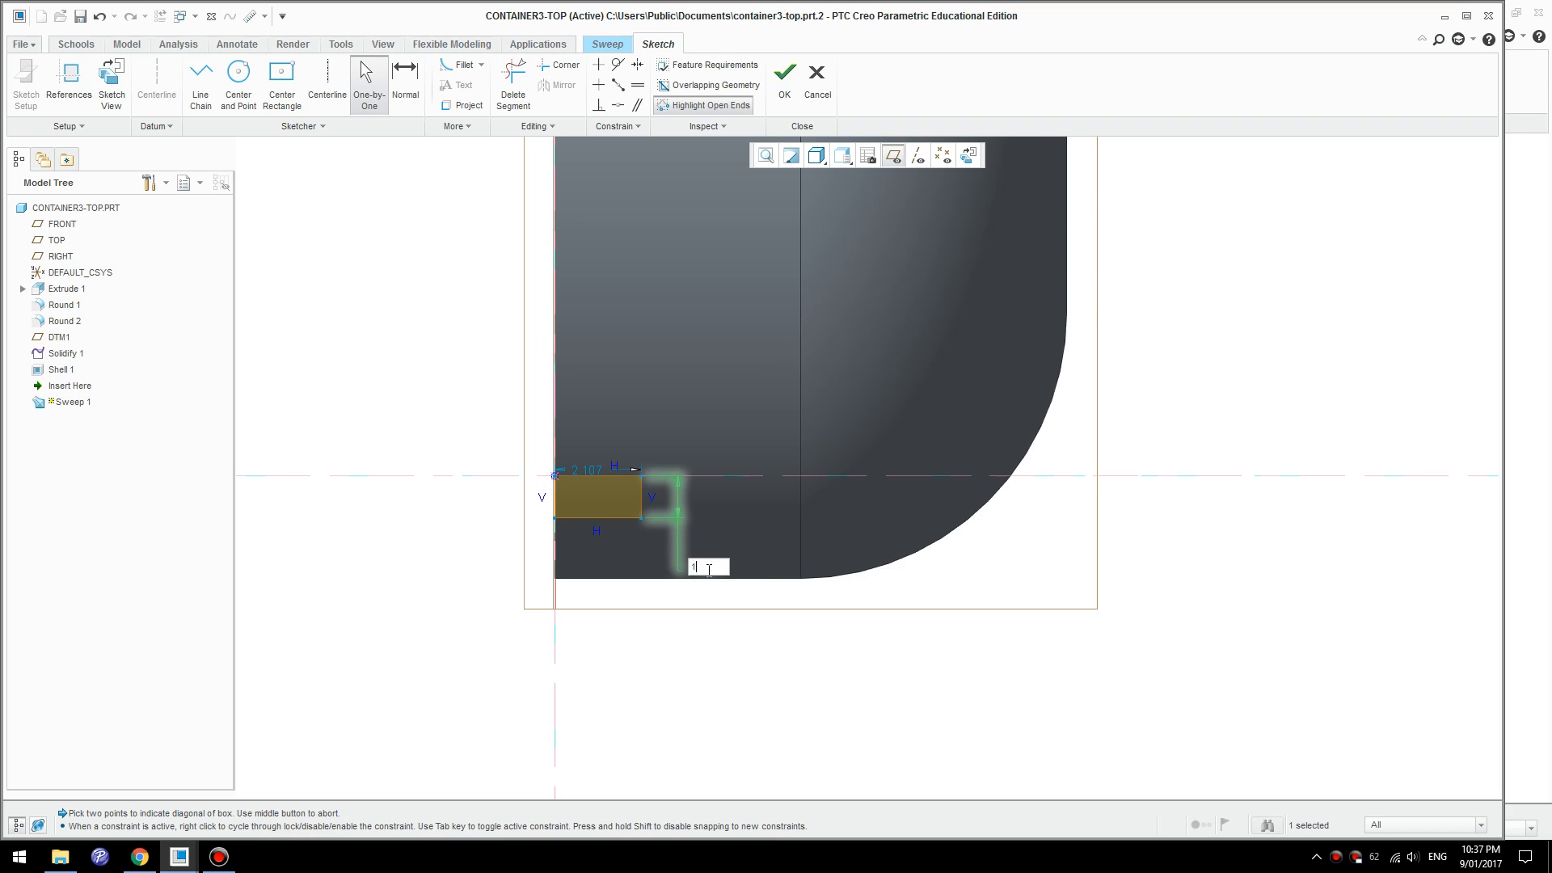
type(".2")
key("Return")
left_click(369, 82)
left_click_drag(596, 477, 676, 434)
double_click(679, 430)
type("2")
key("Return")
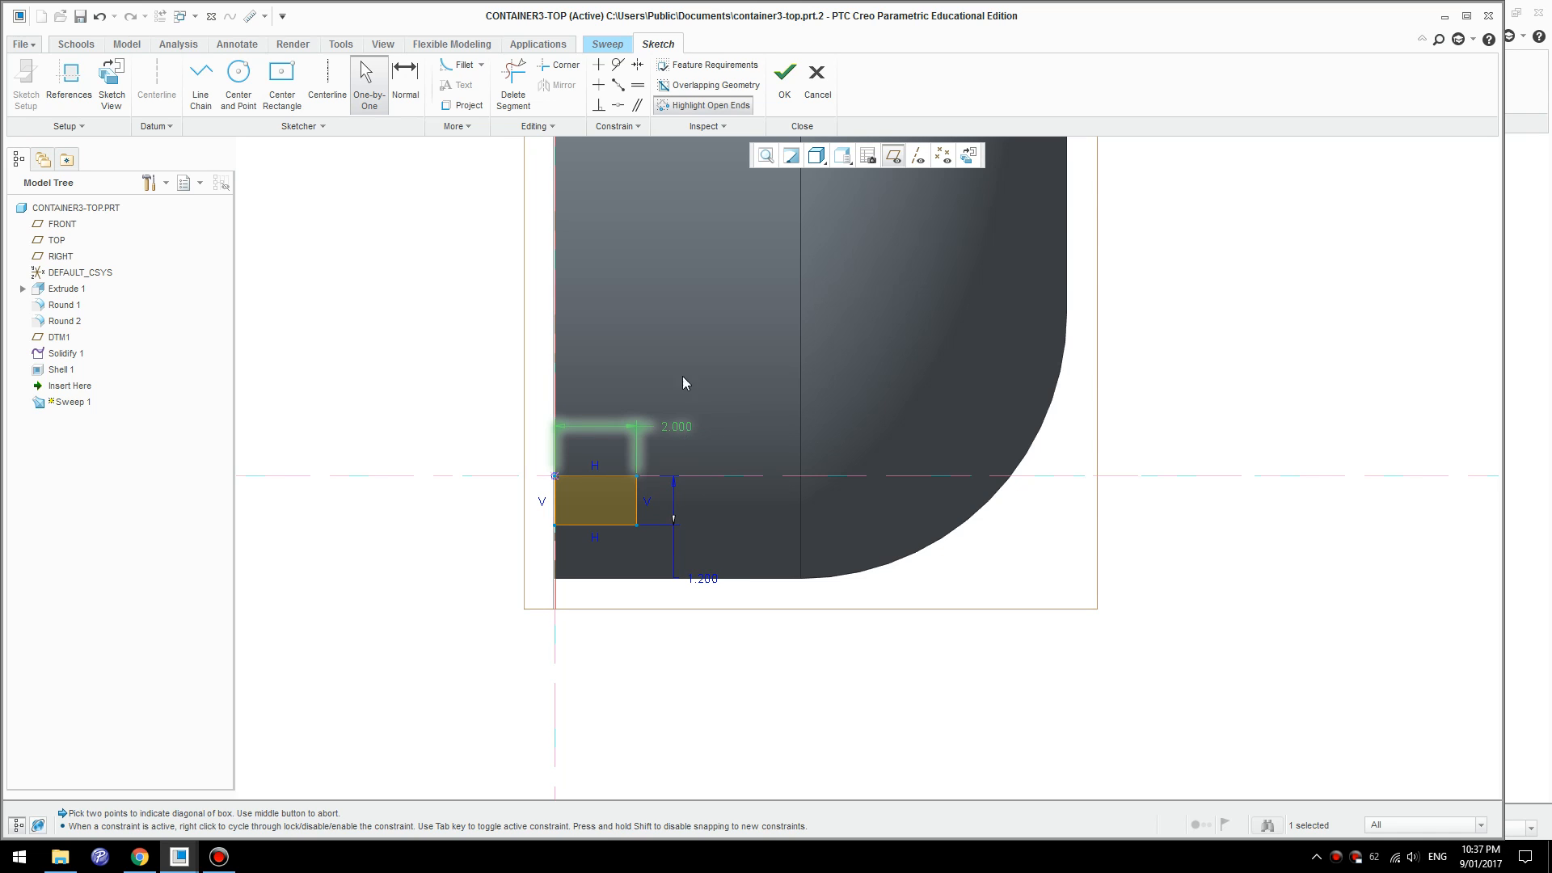
left_click(784, 75)
- Set the sweep to remove material and examine the cut preview around the top part's inner rim
middle_click_drag(647, 469, 684, 634)
scroll(685, 635, "up", 4)
middle_click_drag(727, 251, 763, 437, "shift")
scroll(725, 456, "up", 2)
mouse_move(630, 343)
middle_mouse_down("shift")
mouse_move(713, 385)
mouse_move(671, 481)
middle_mouse_up("shift")
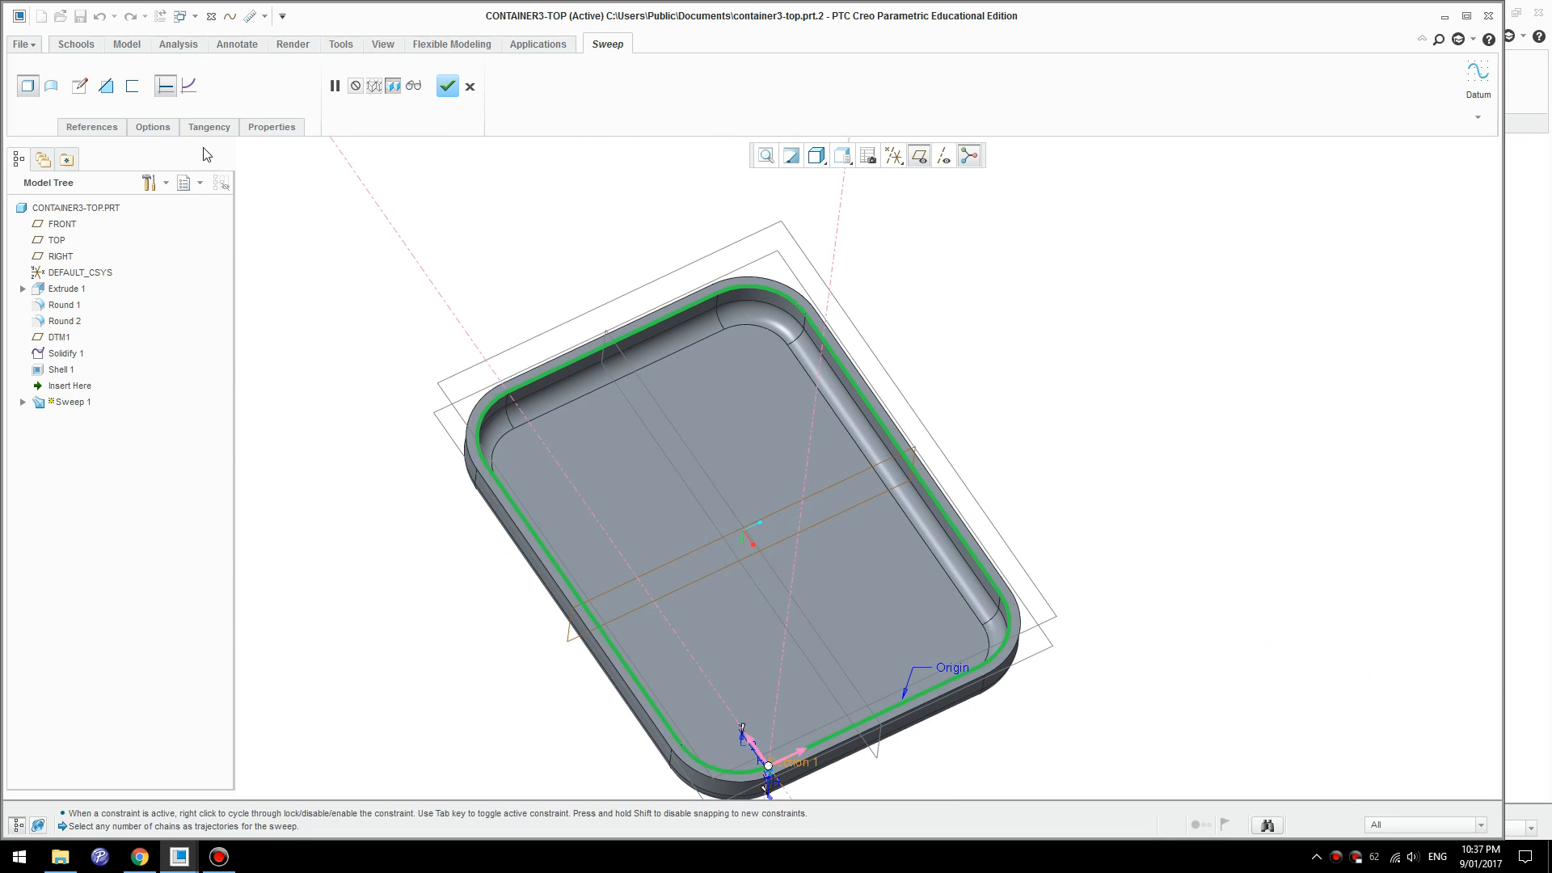
left_click(106, 86)
scroll(729, 359, "down", 2)
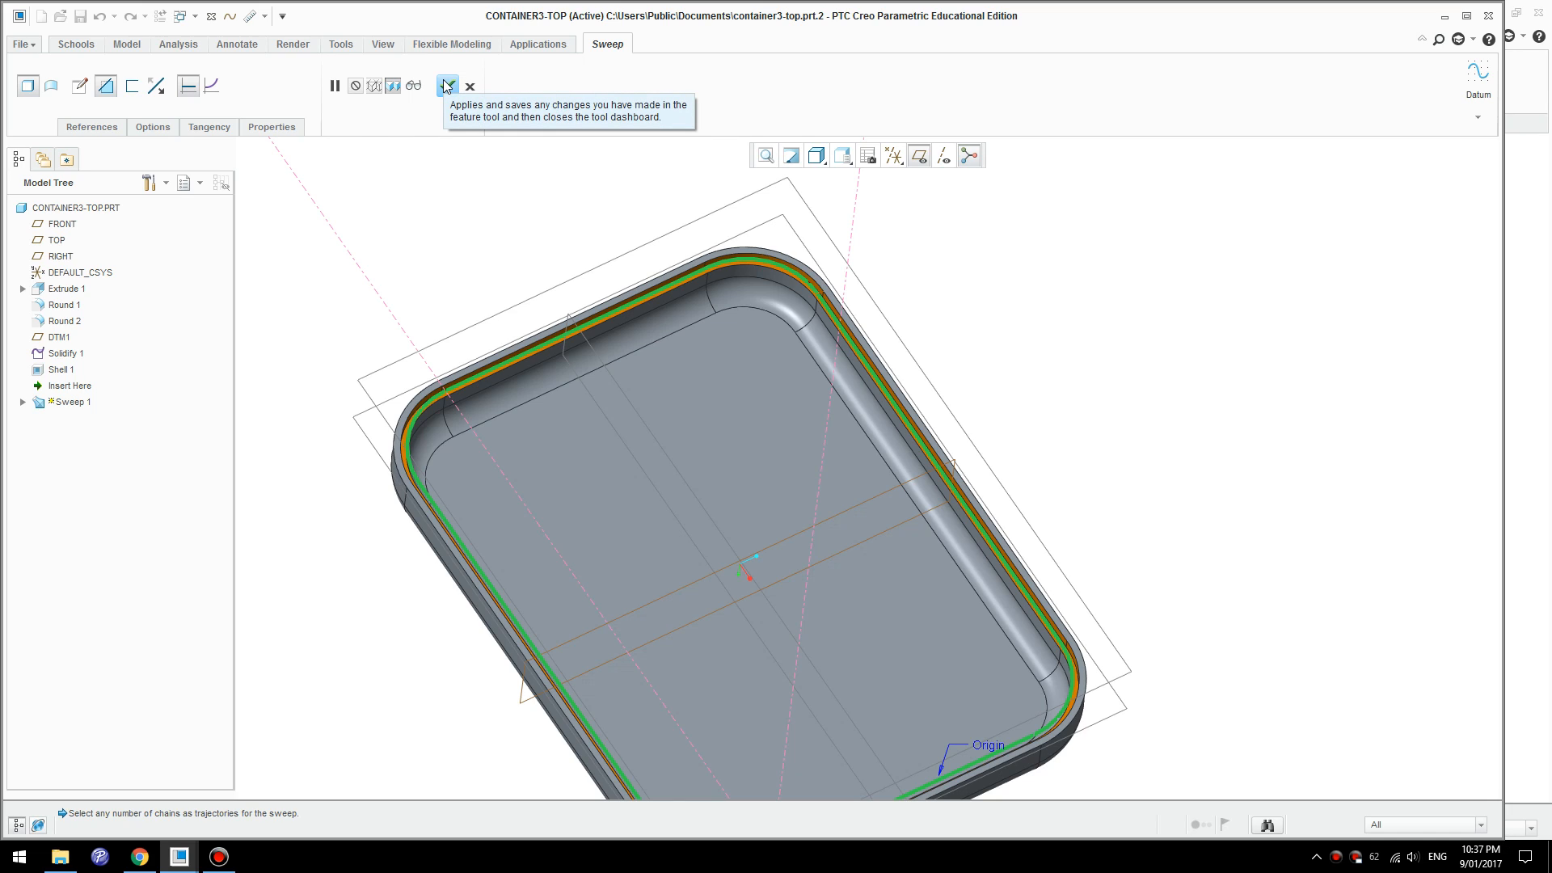
- Change the section rectangle's height to 1.3 mm and complete the swept cut around the top part's inner rim
left_click(79, 86)
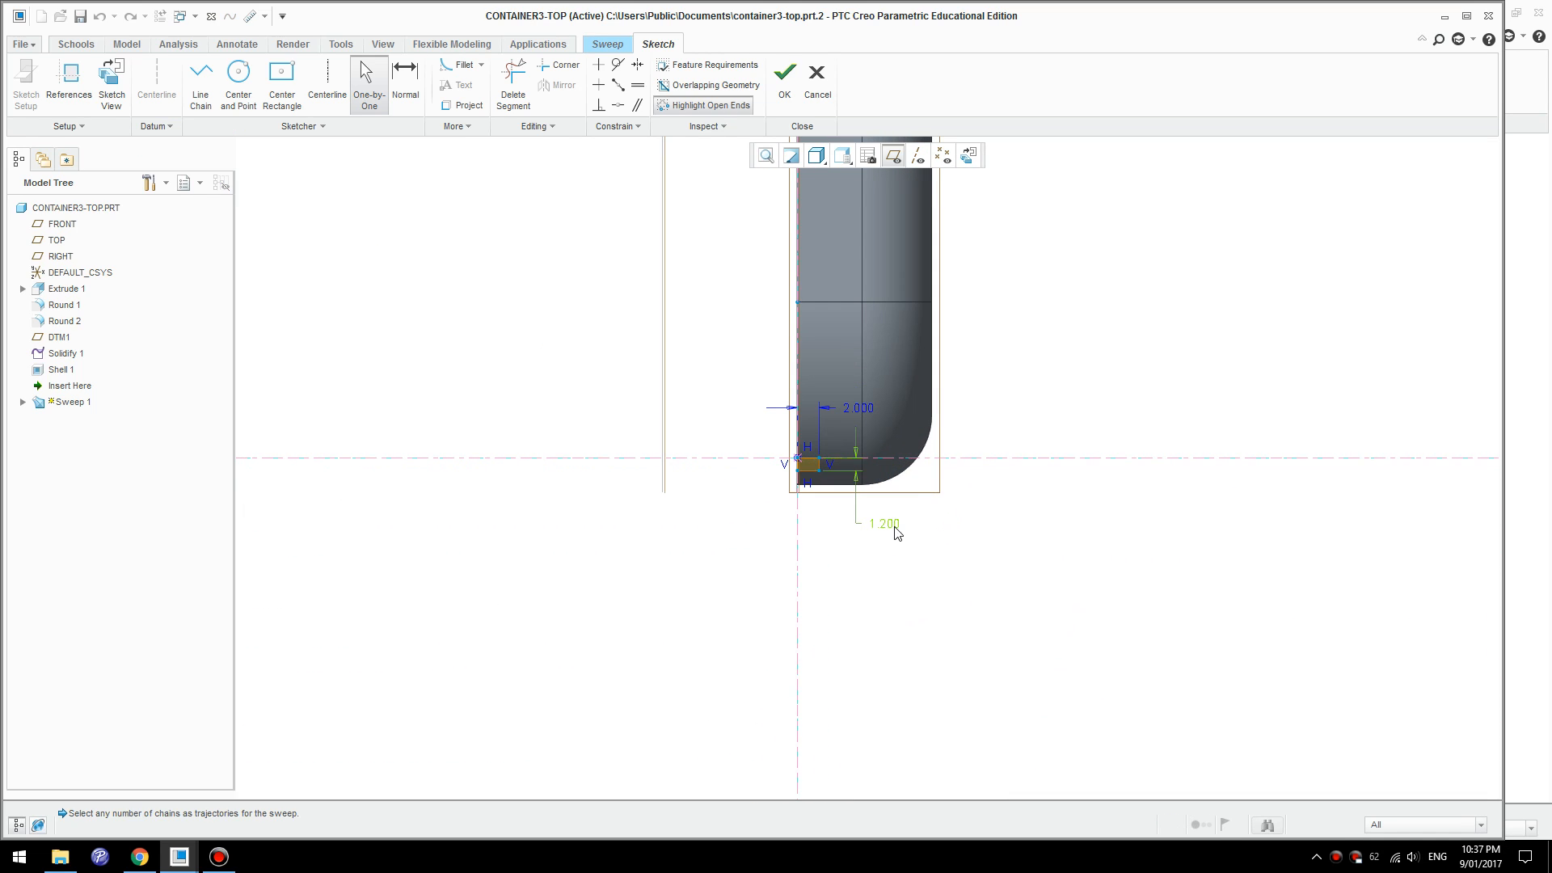
double_click(874, 524)
type("1.3")
key("Return")
left_click(784, 77)
left_click(448, 87)
middle_click_drag(561, 526, 1004, 284)
left_click(1077, 281)
middle_click_drag(1237, 530, 1132, 457)
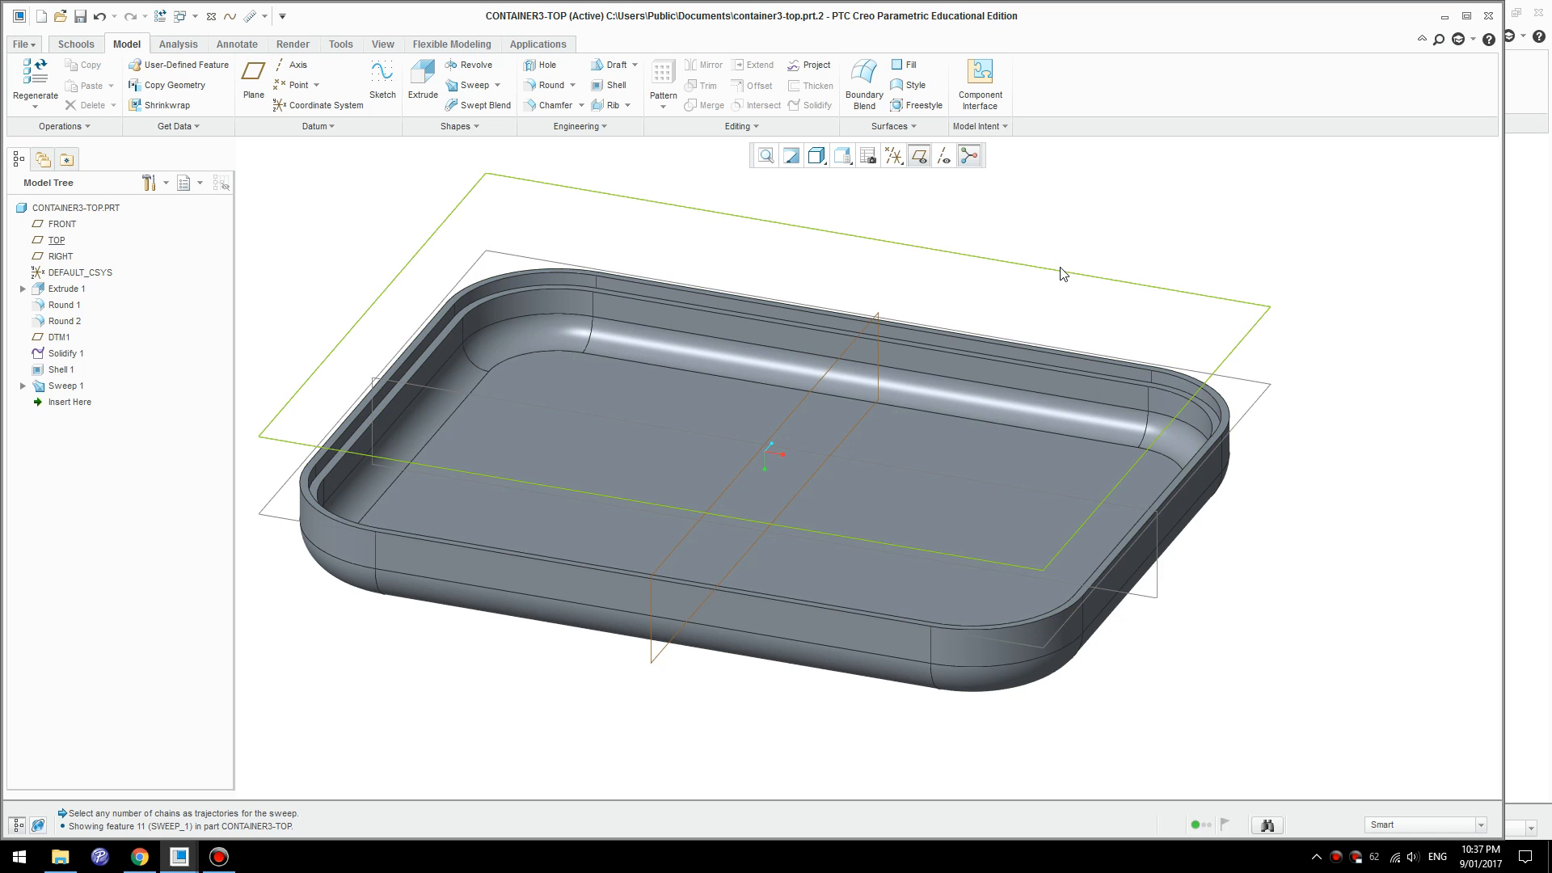
left_click(1106, 237)
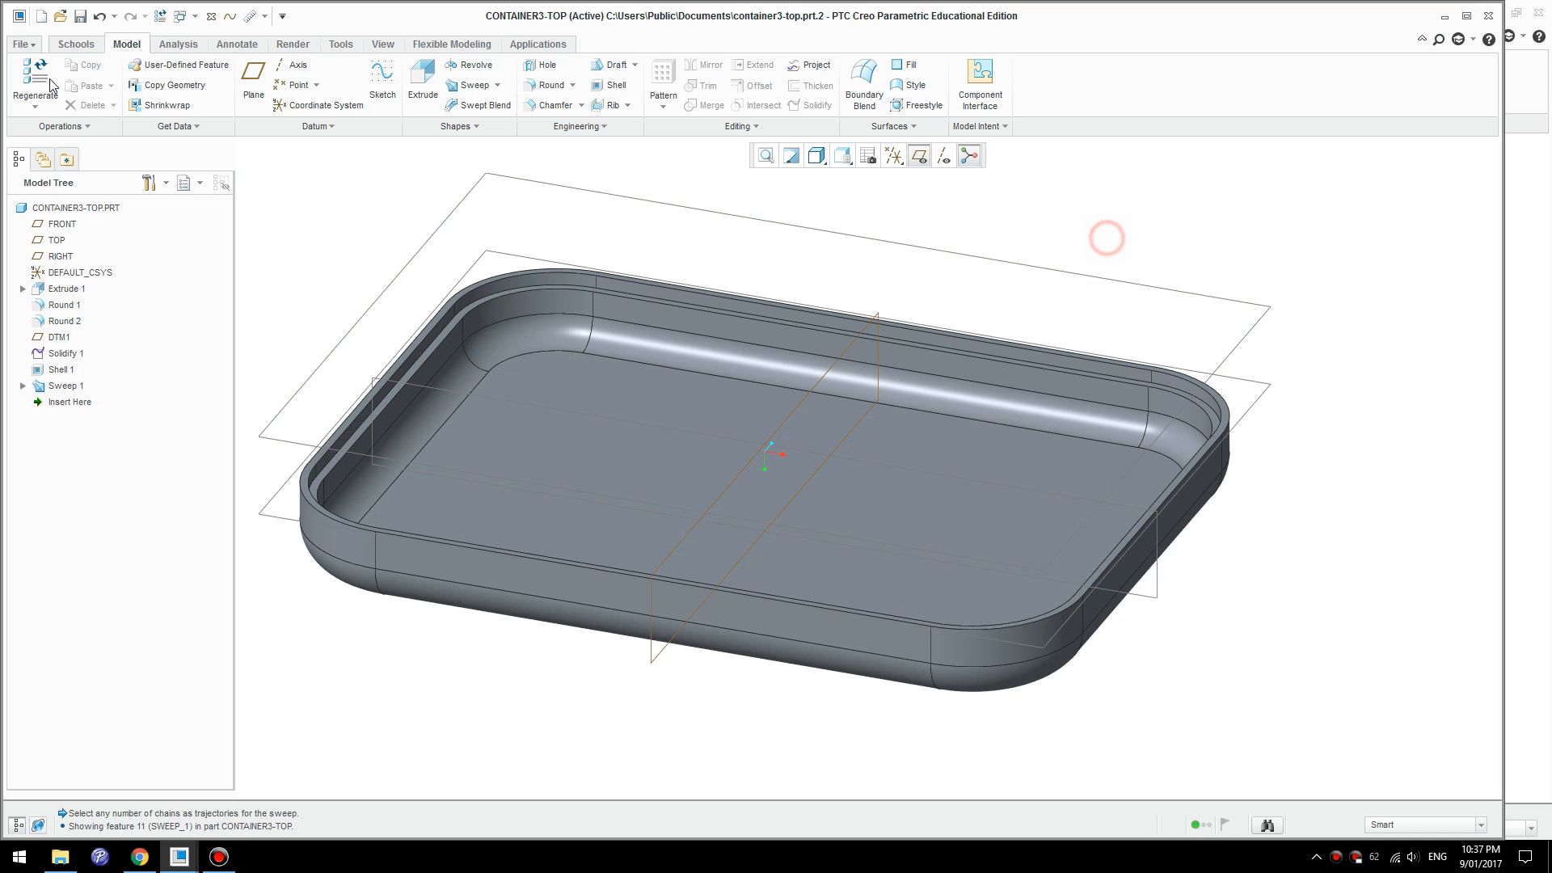
- Create a new assembly with the default name and template
left_click(42, 16)
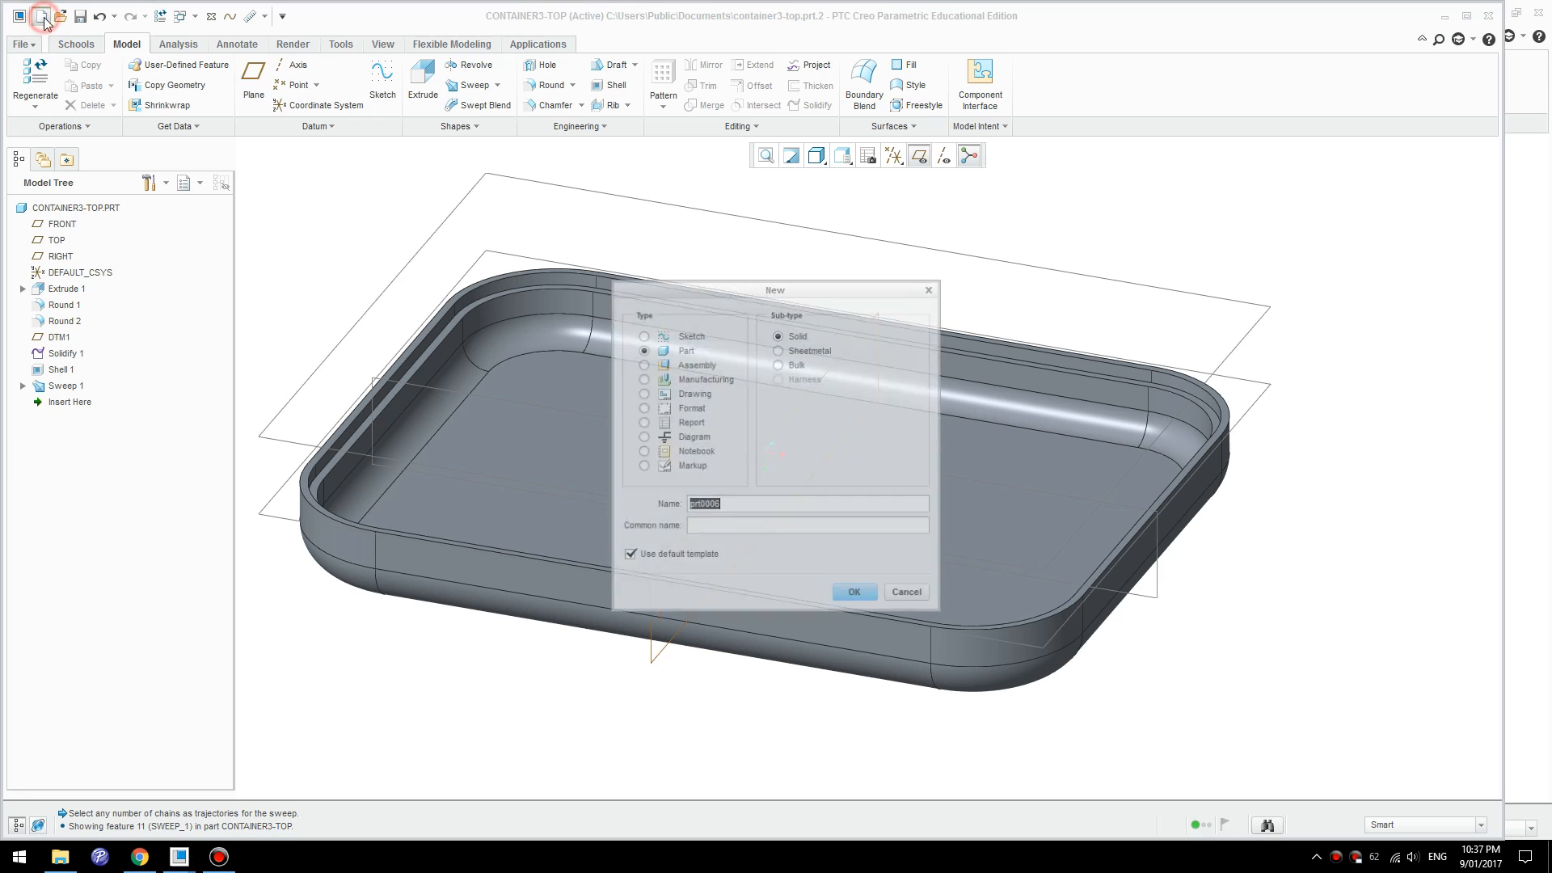
left_click(643, 365)
left_click(856, 596)
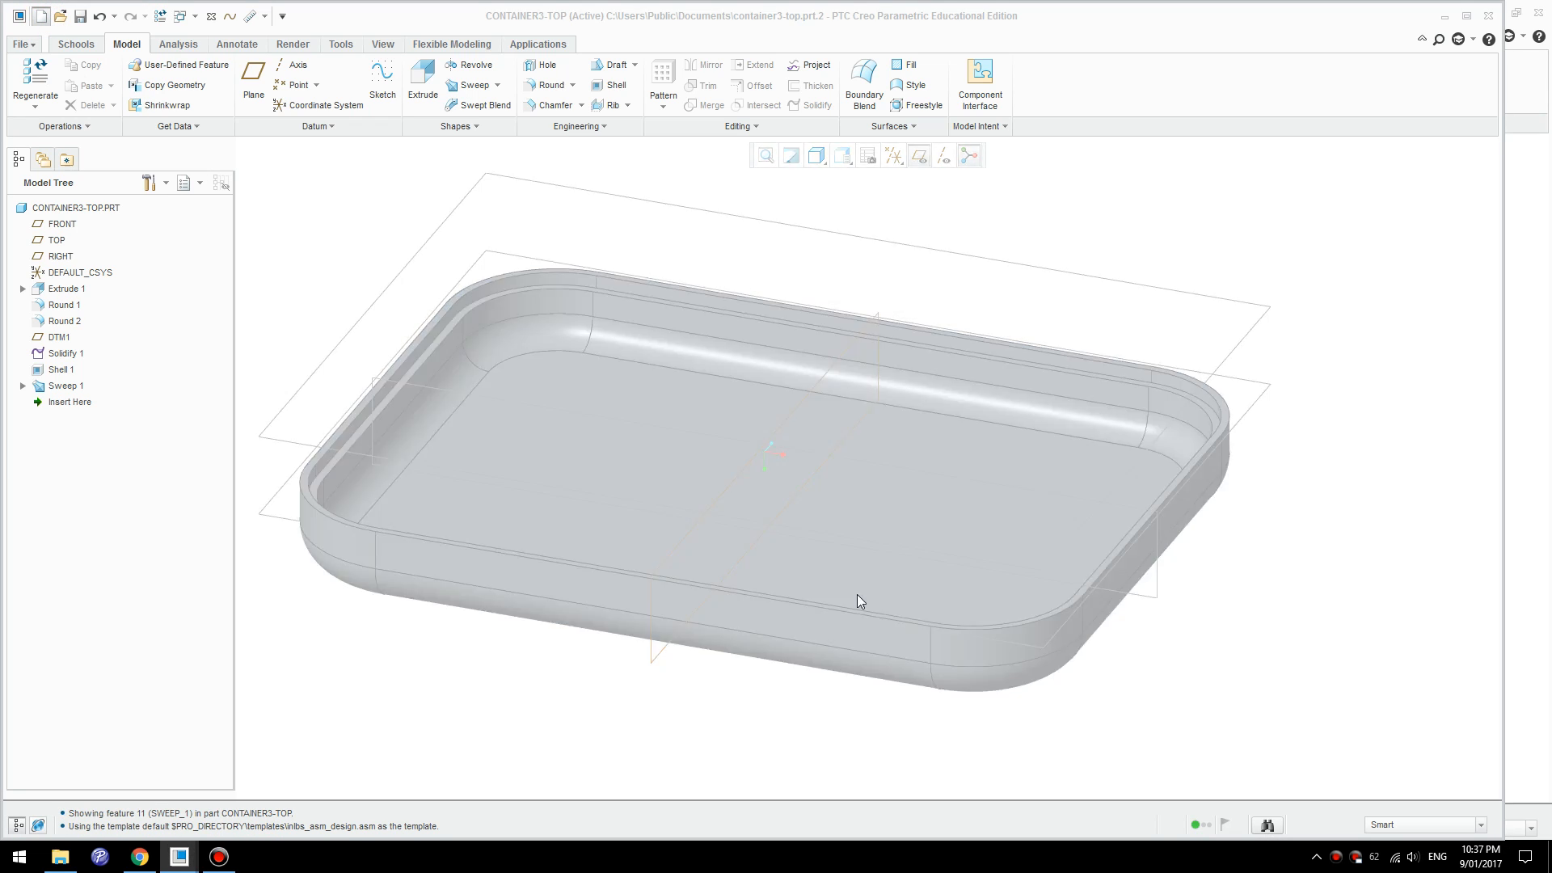
- Assemble container3-bottom.prt as the first component, fully constrained with the Default placement
left_click(239, 81)
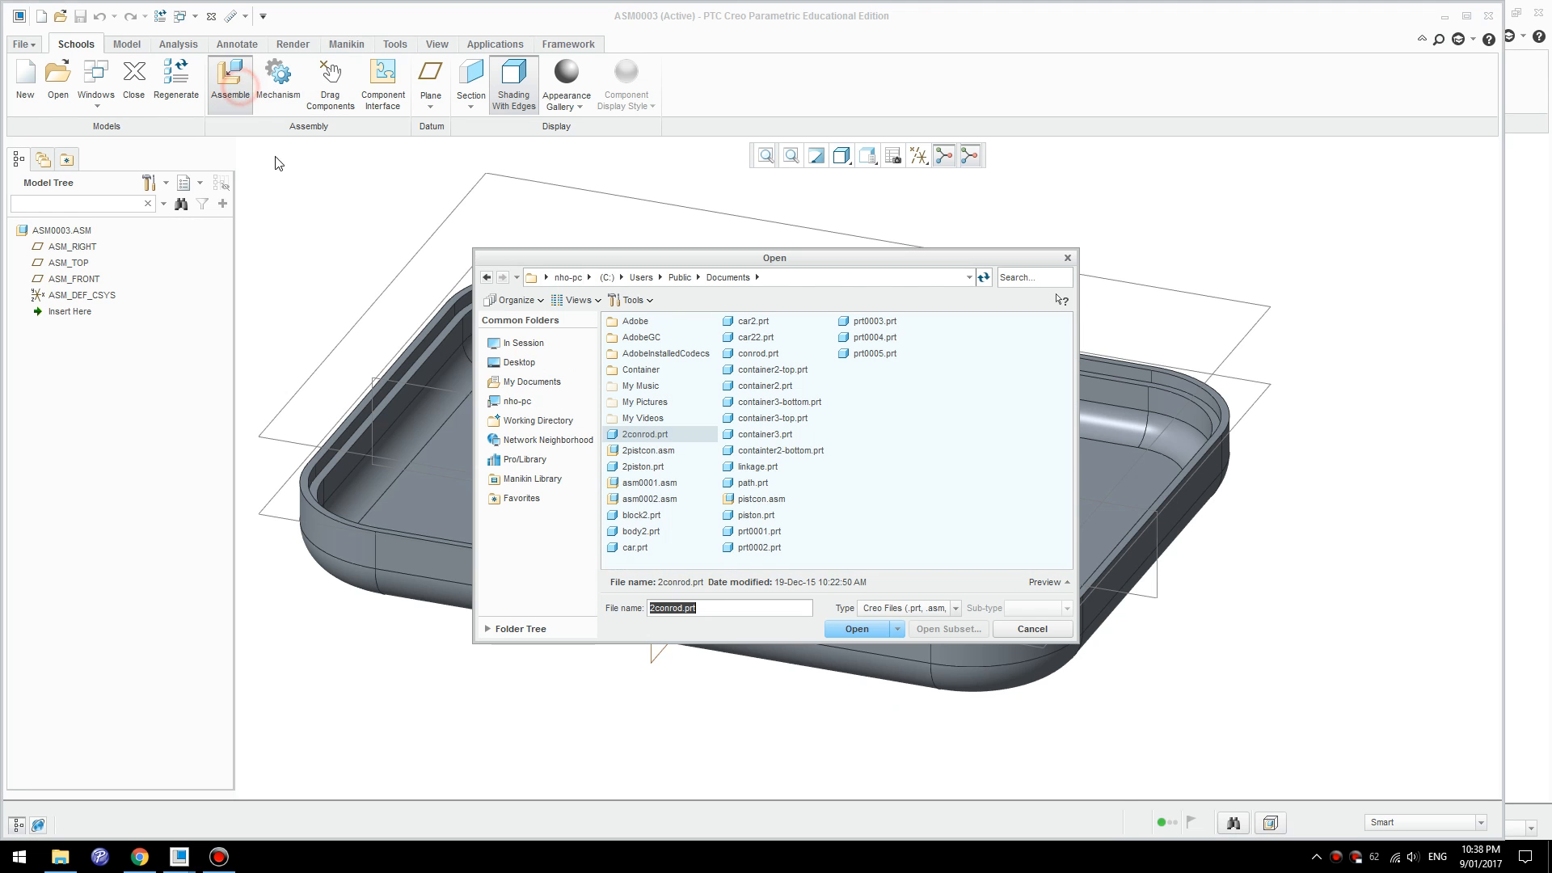
double_click(772, 403)
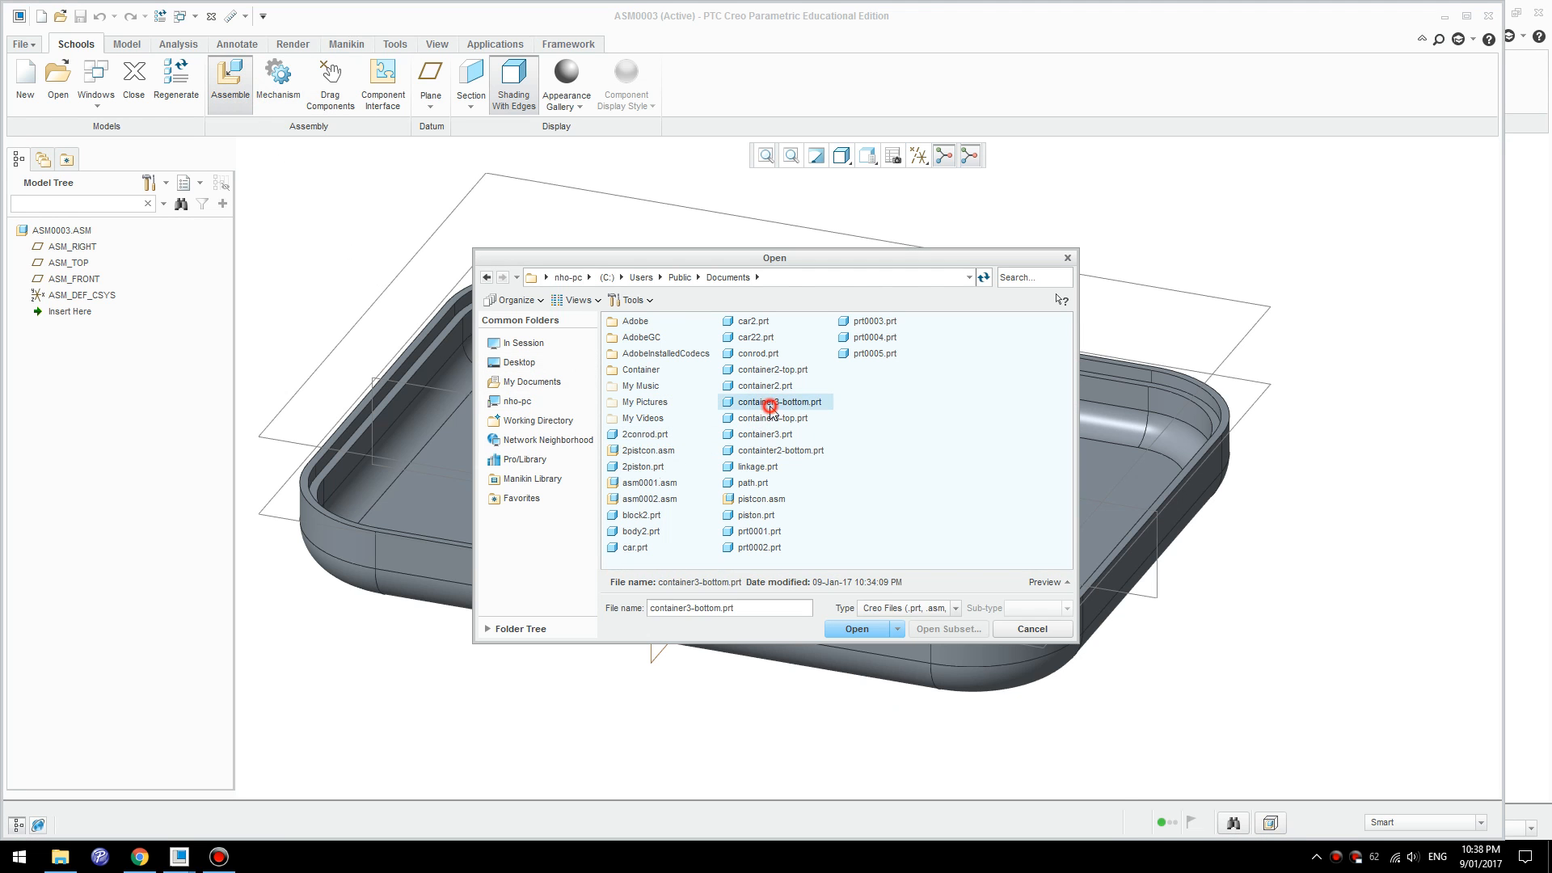
left_click(289, 85)
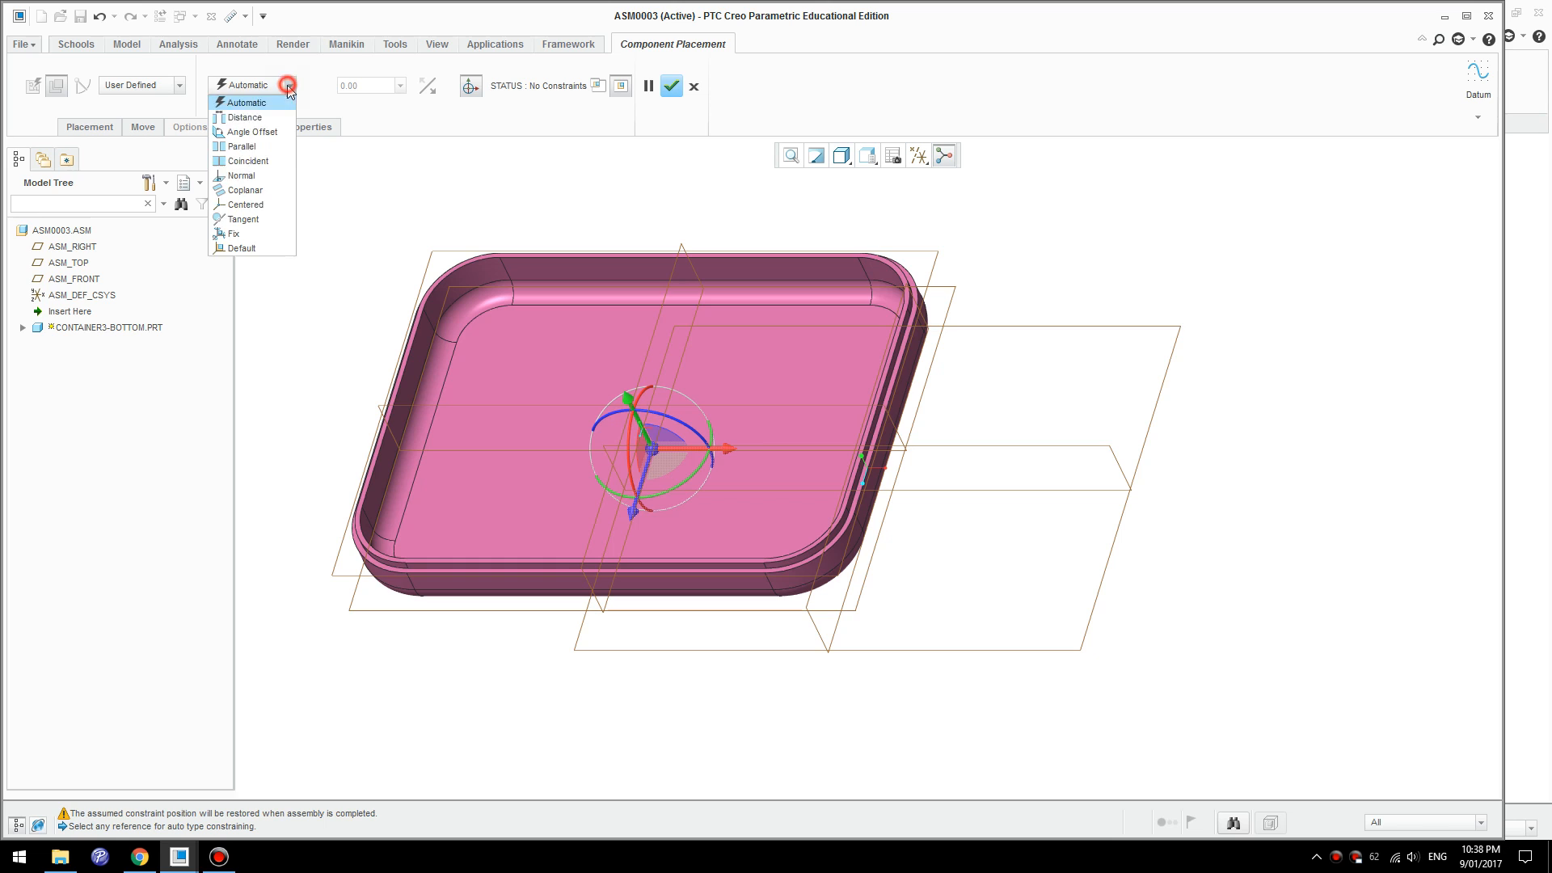
left_click(236, 248)
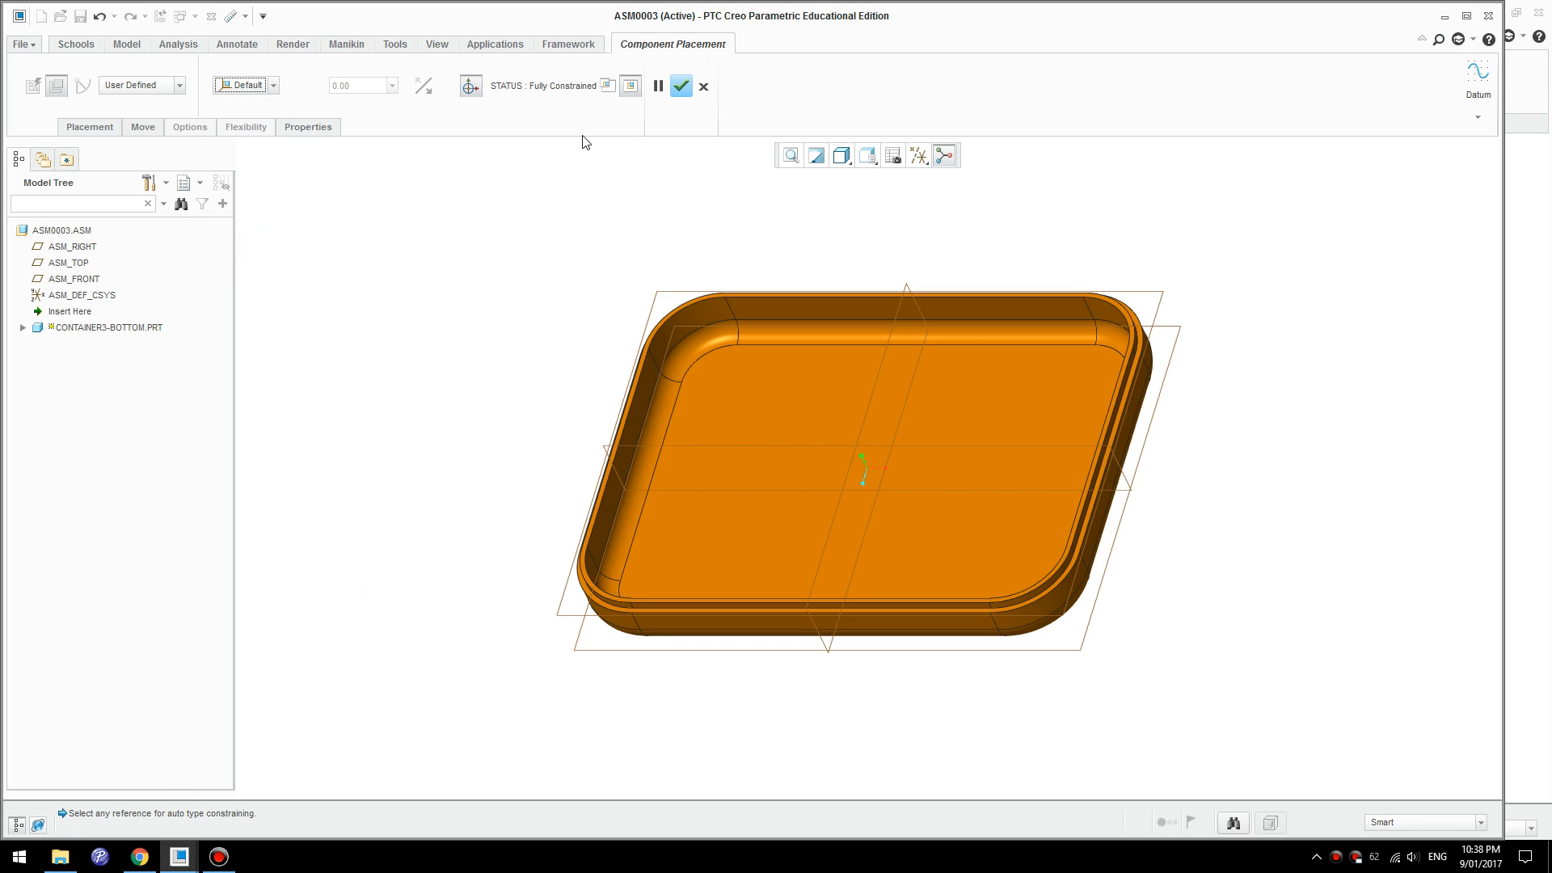
left_click(681, 87)
- Bring container3-top.prt into the assembly beside the bottom part and hide all datum display
left_click(231, 78)
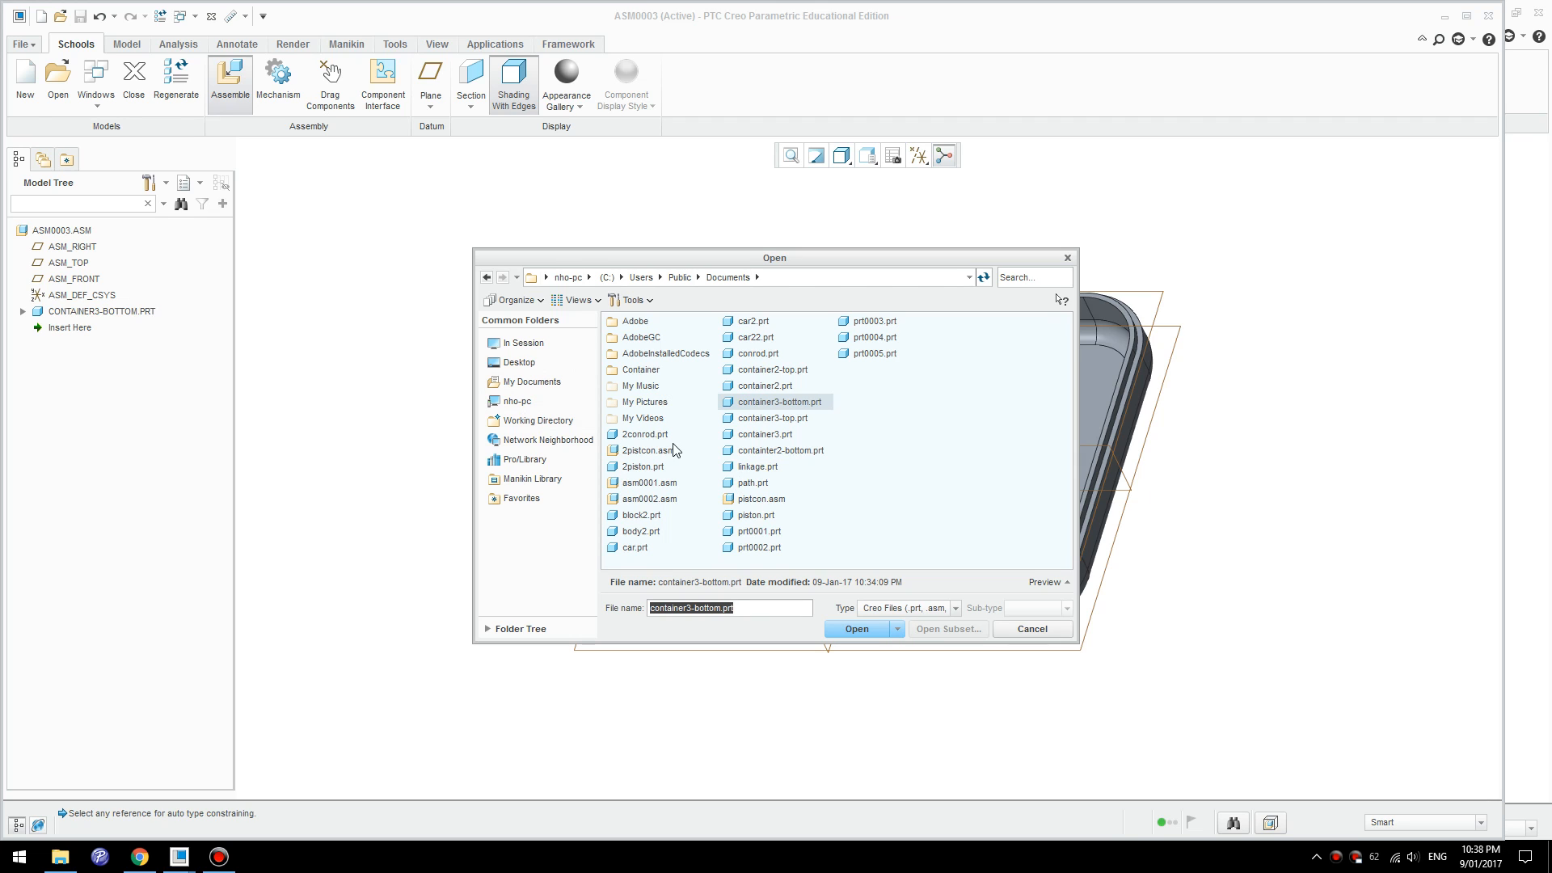
double_click(782, 418)
left_click(689, 372)
left_click(919, 162)
left_click(827, 179)
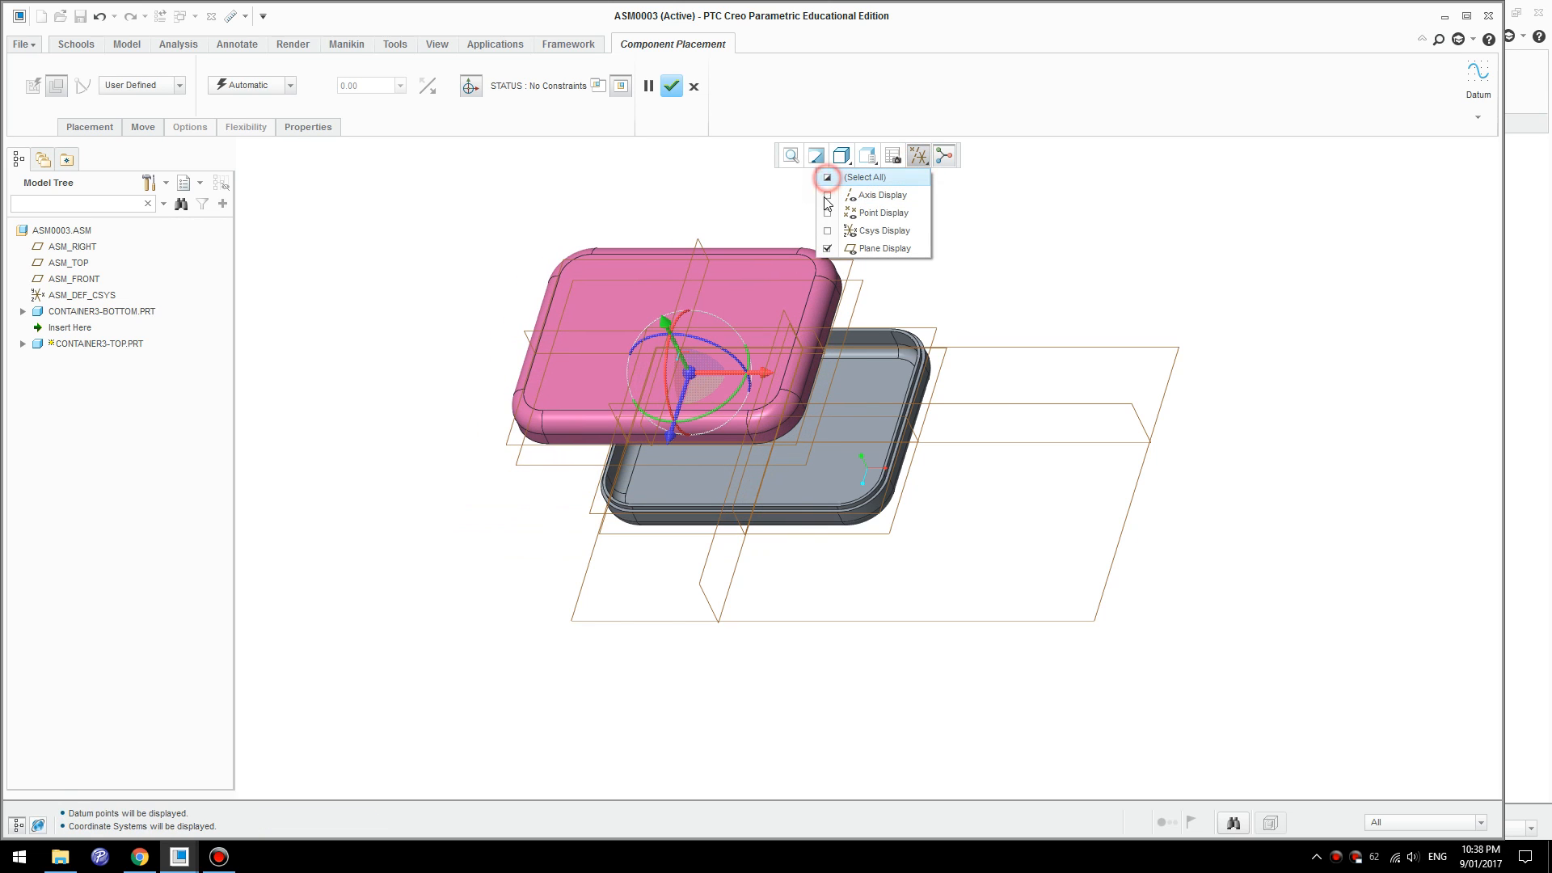
left_click(827, 182)
left_click(436, 254)
- Make two adjacent outer side walls of the top part coincident with the matching walls of the bottom part
mouse_move(468, 356)
middle_mouse_down()
mouse_move(385, 298)
mouse_move(364, 307)
mouse_move(469, 371)
middle_mouse_up()
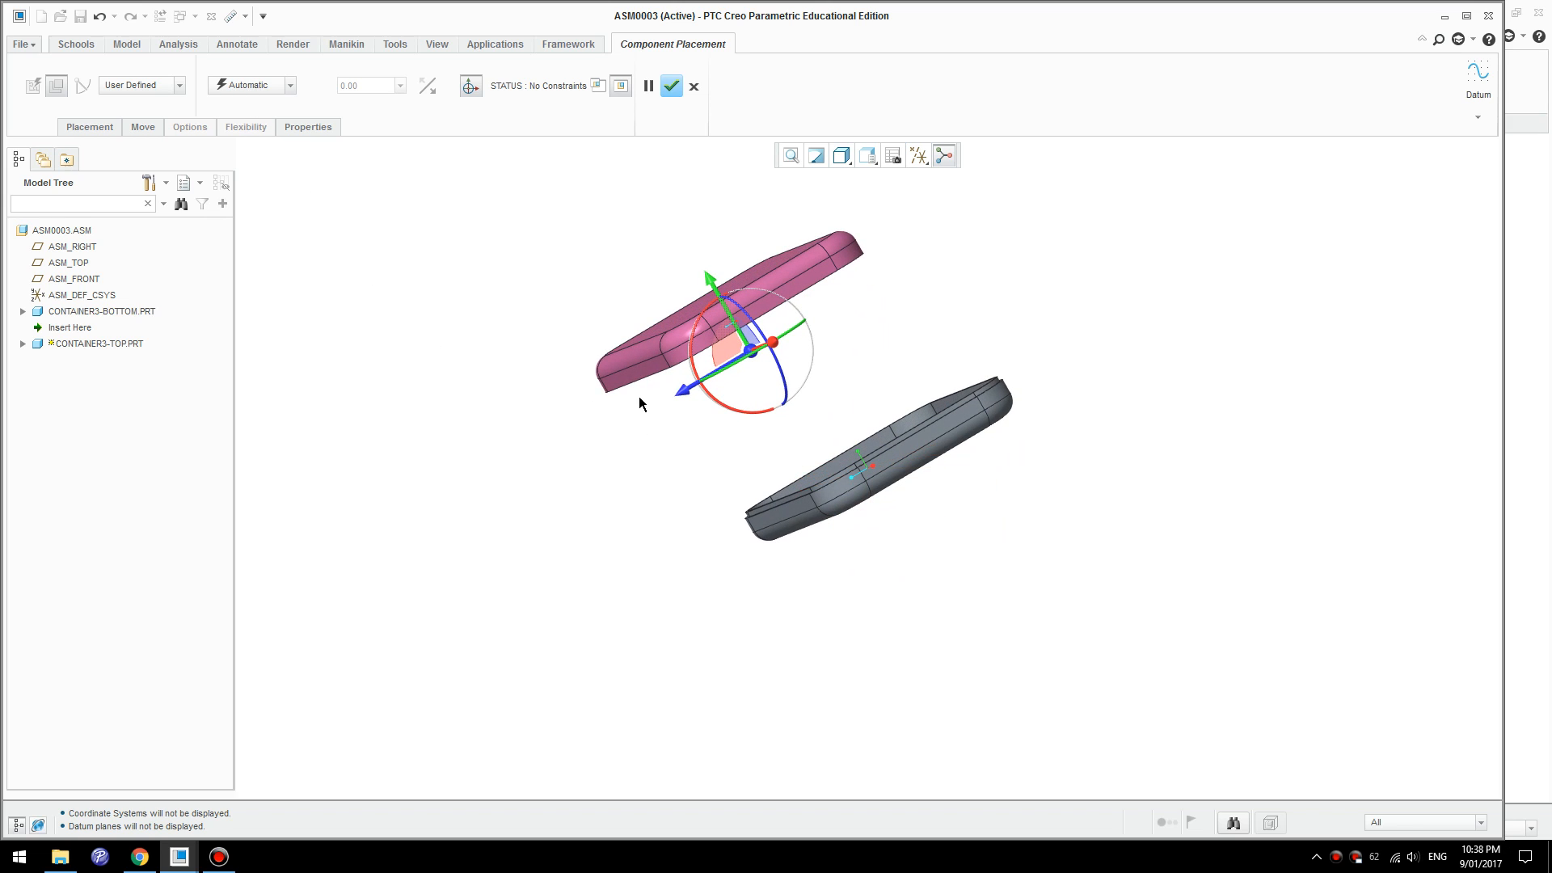
scroll(639, 406, "down", 2)
left_click(624, 364)
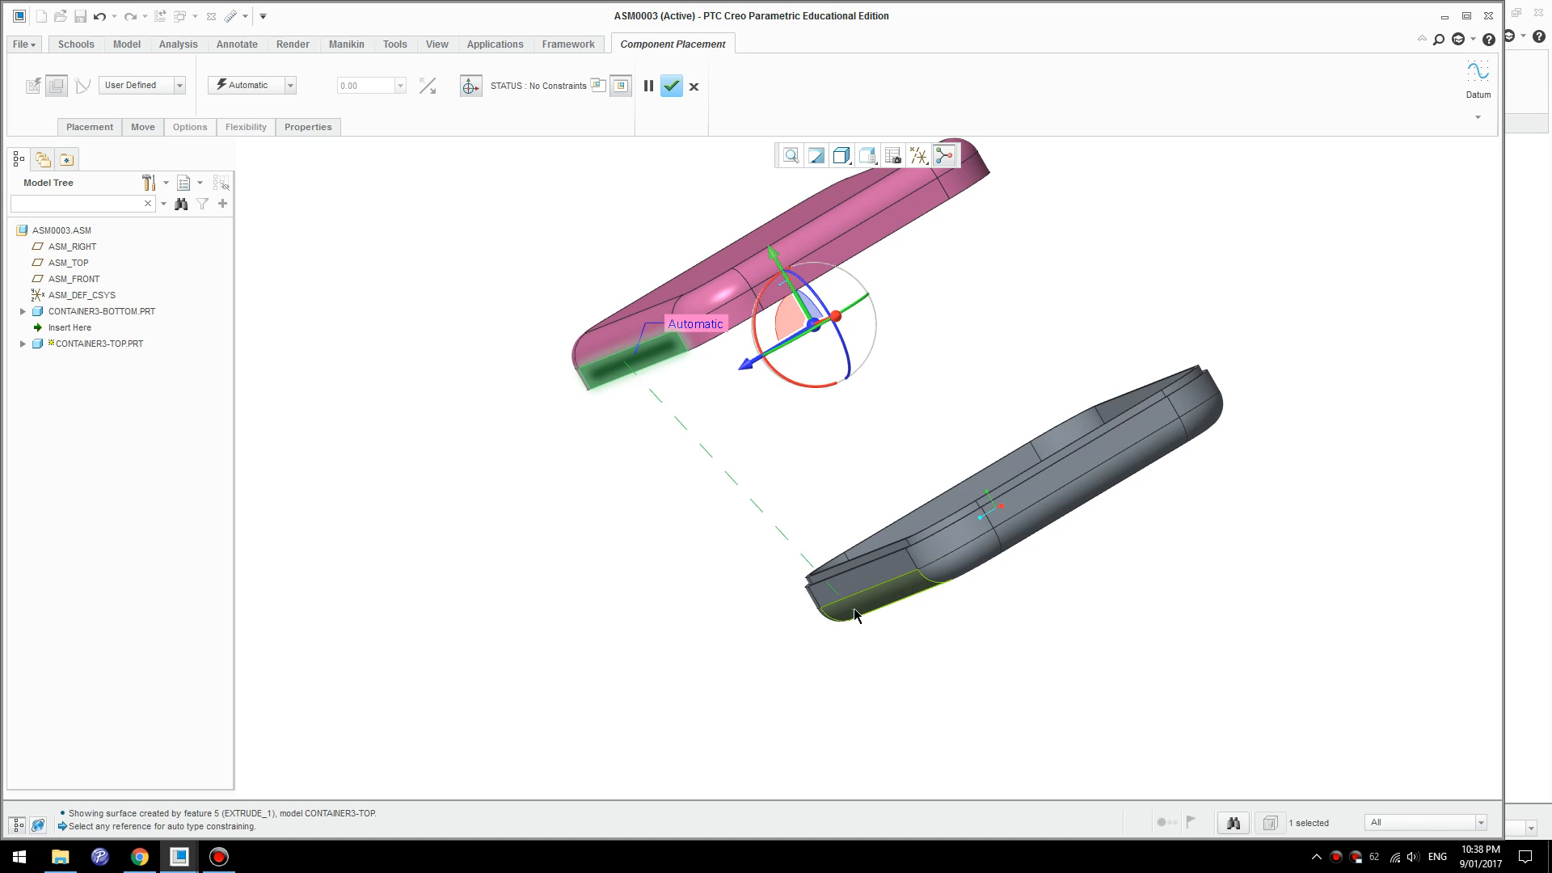
left_click(860, 587)
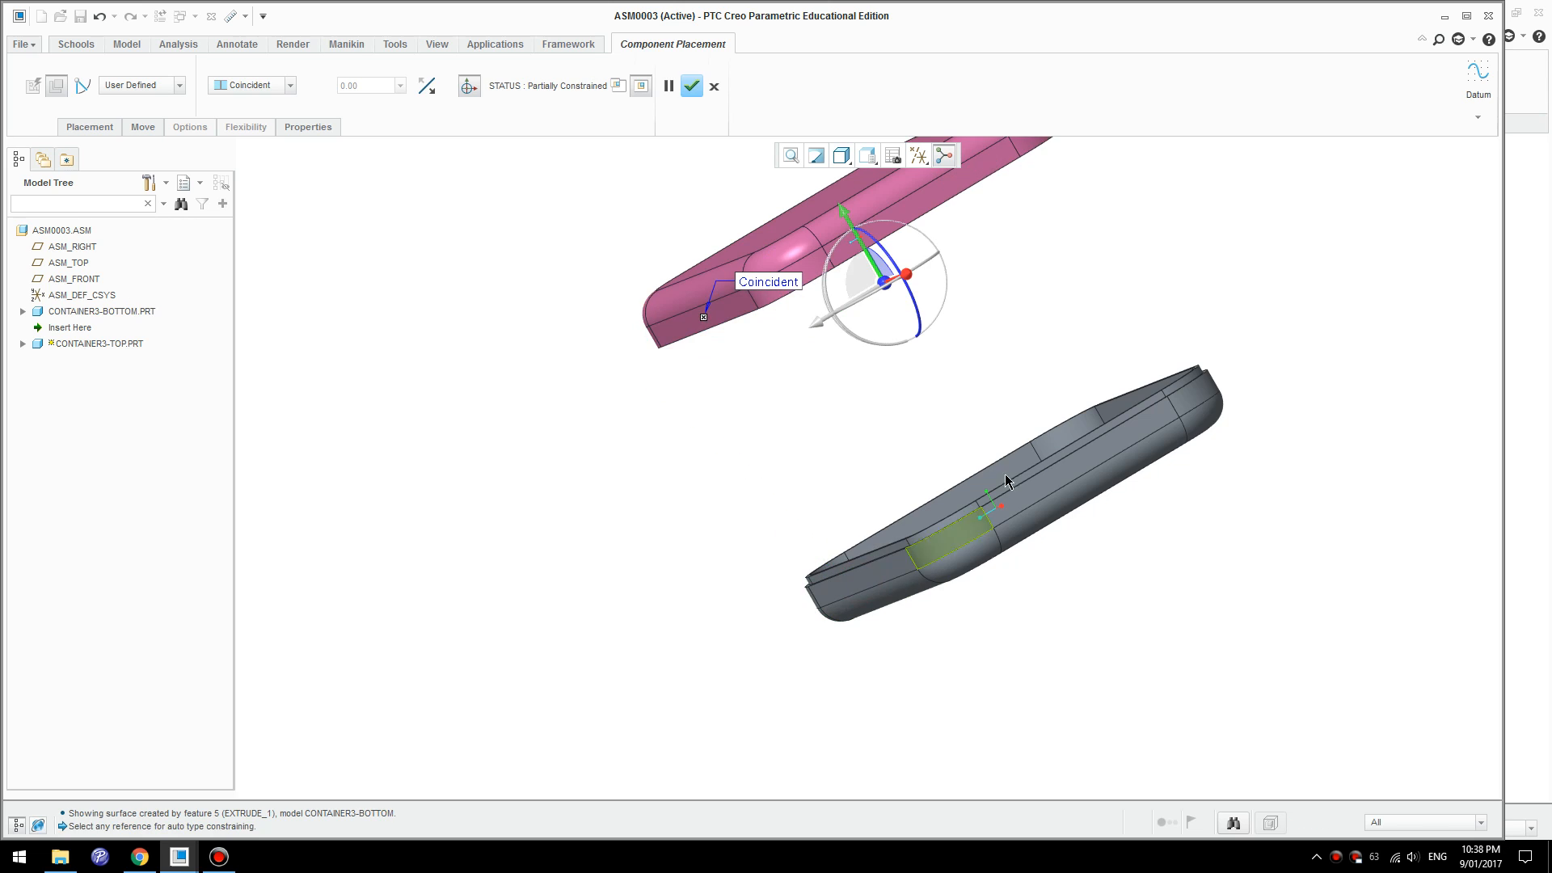
left_click(954, 192)
left_click(1045, 489)
- Make the top part's recessed rim face coincident with the upper face of the bottom part's lip, and accept the placement
middle_click_drag(1011, 384, 962, 343)
scroll(971, 360, "down", 6)
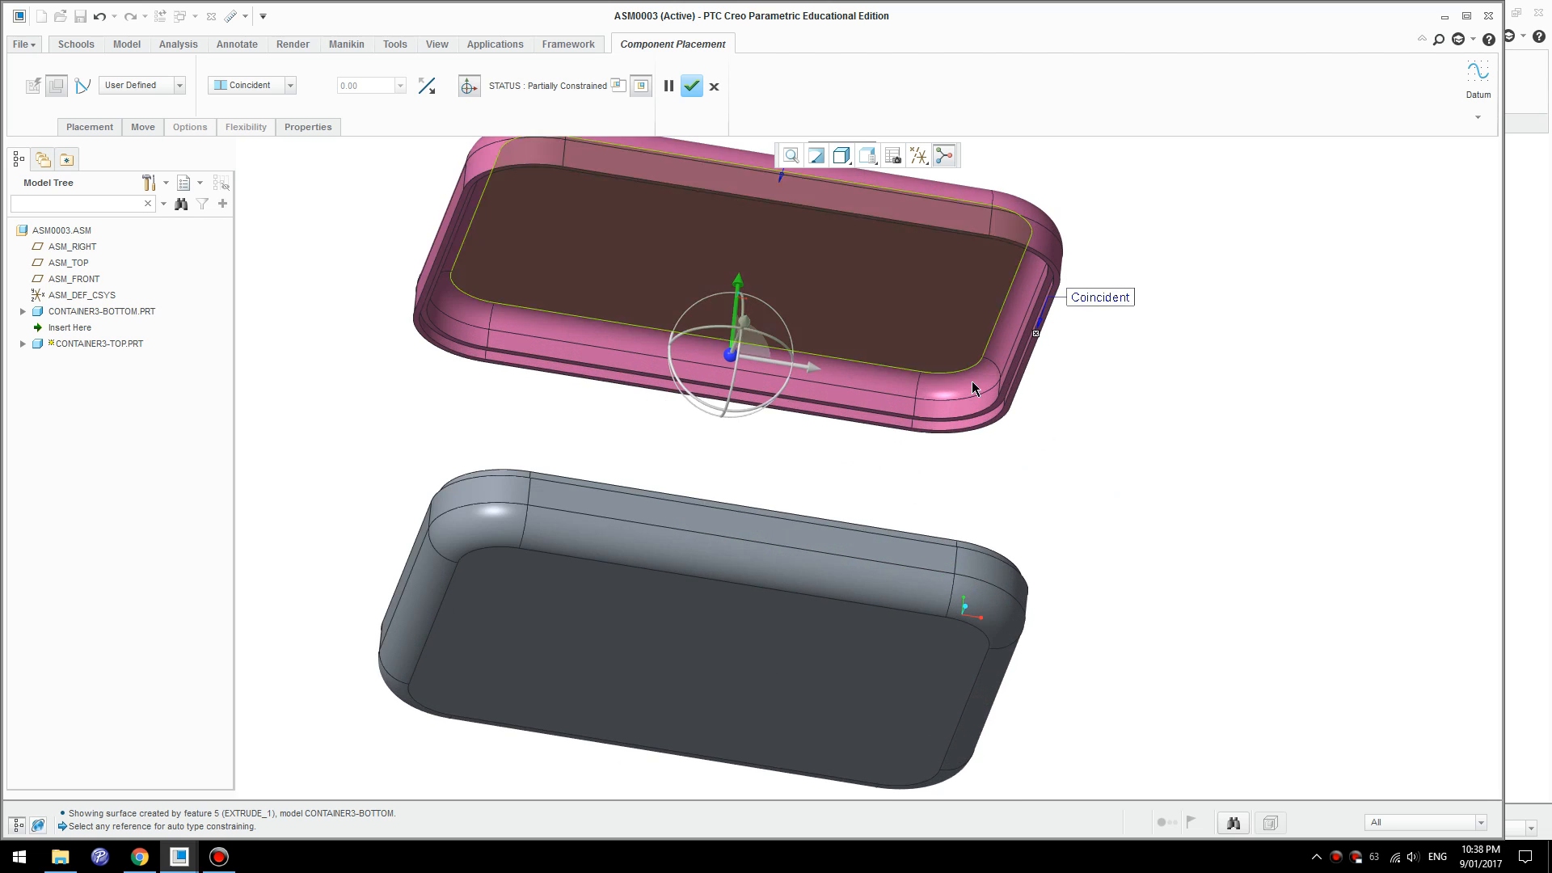
left_click(1042, 366)
scroll(1027, 390, "up", 3)
middle_click_drag(954, 470, 996, 688)
left_click(1027, 596)
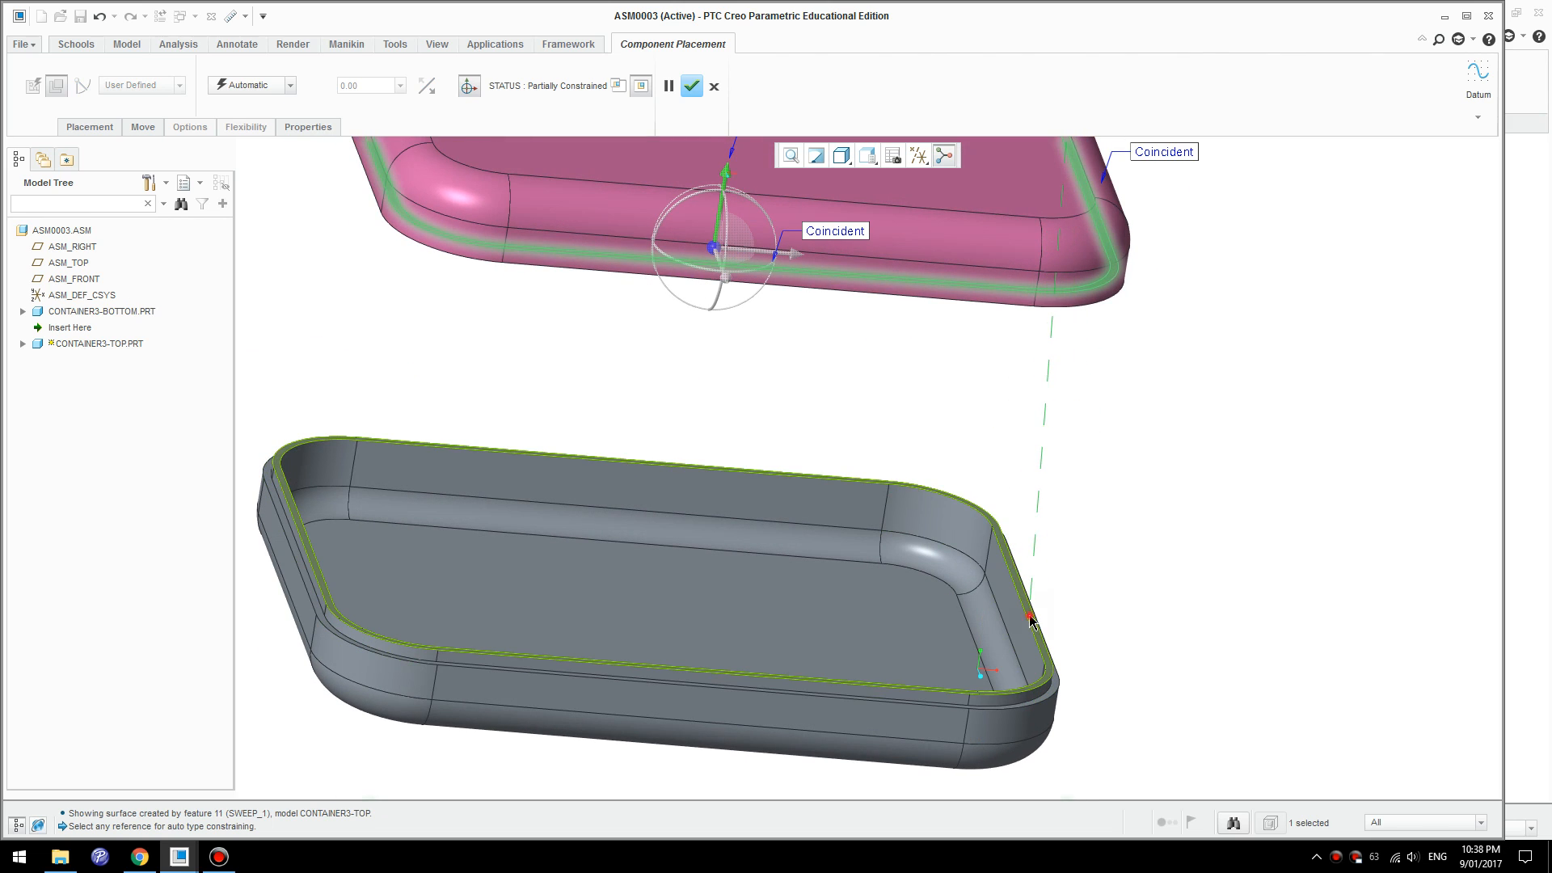
left_click(1032, 622)
left_click(693, 85)
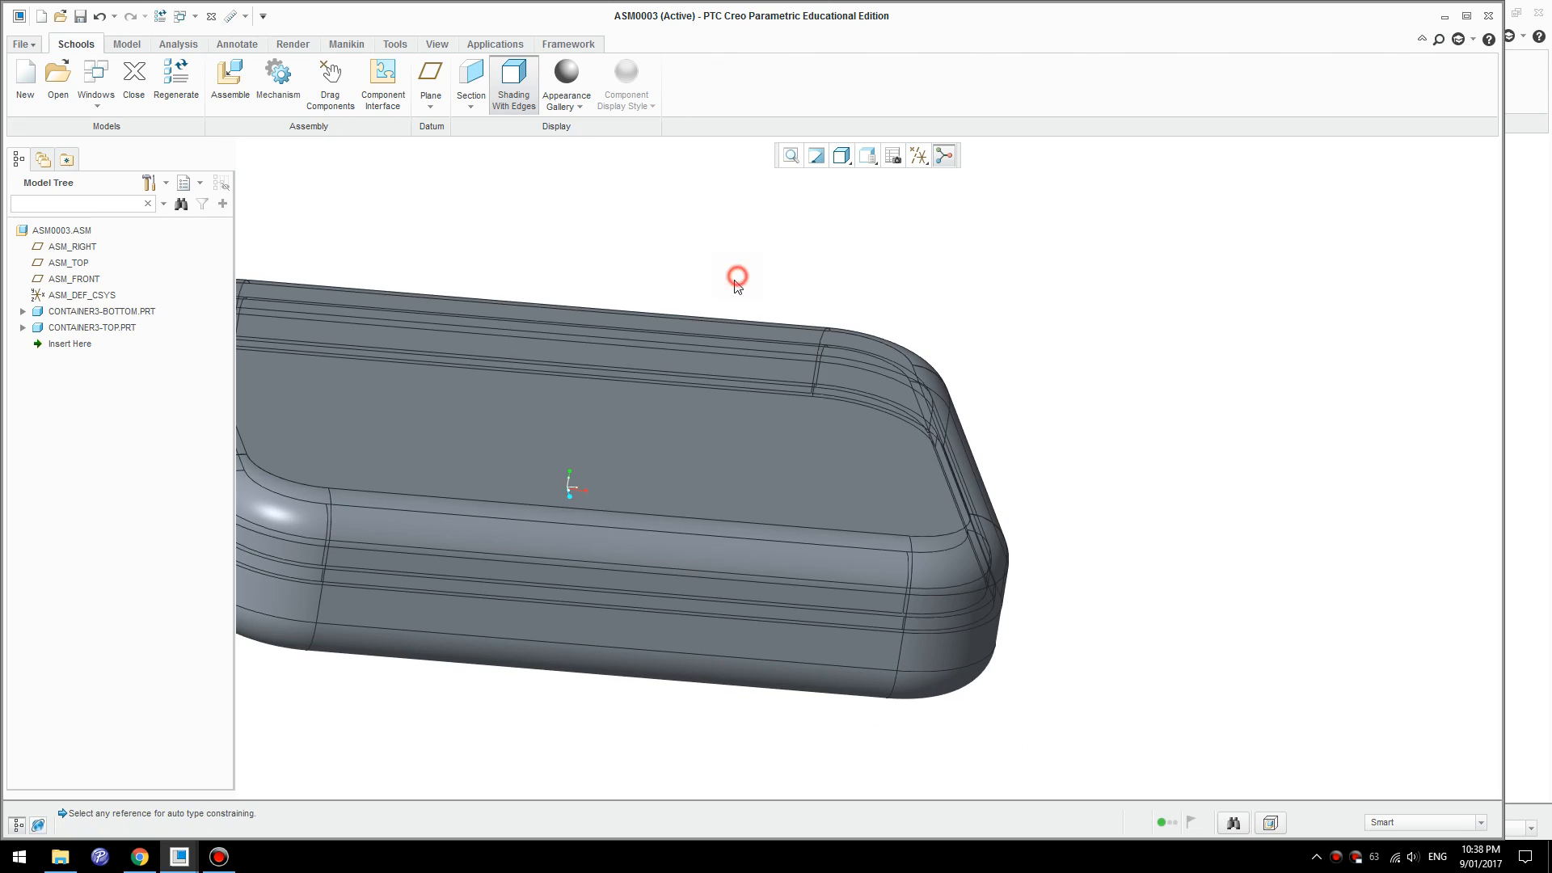
- Redefine container3-top's placement by changing the rim's Coincident constraint to Distance with an offset of 20
right_click(105, 327)
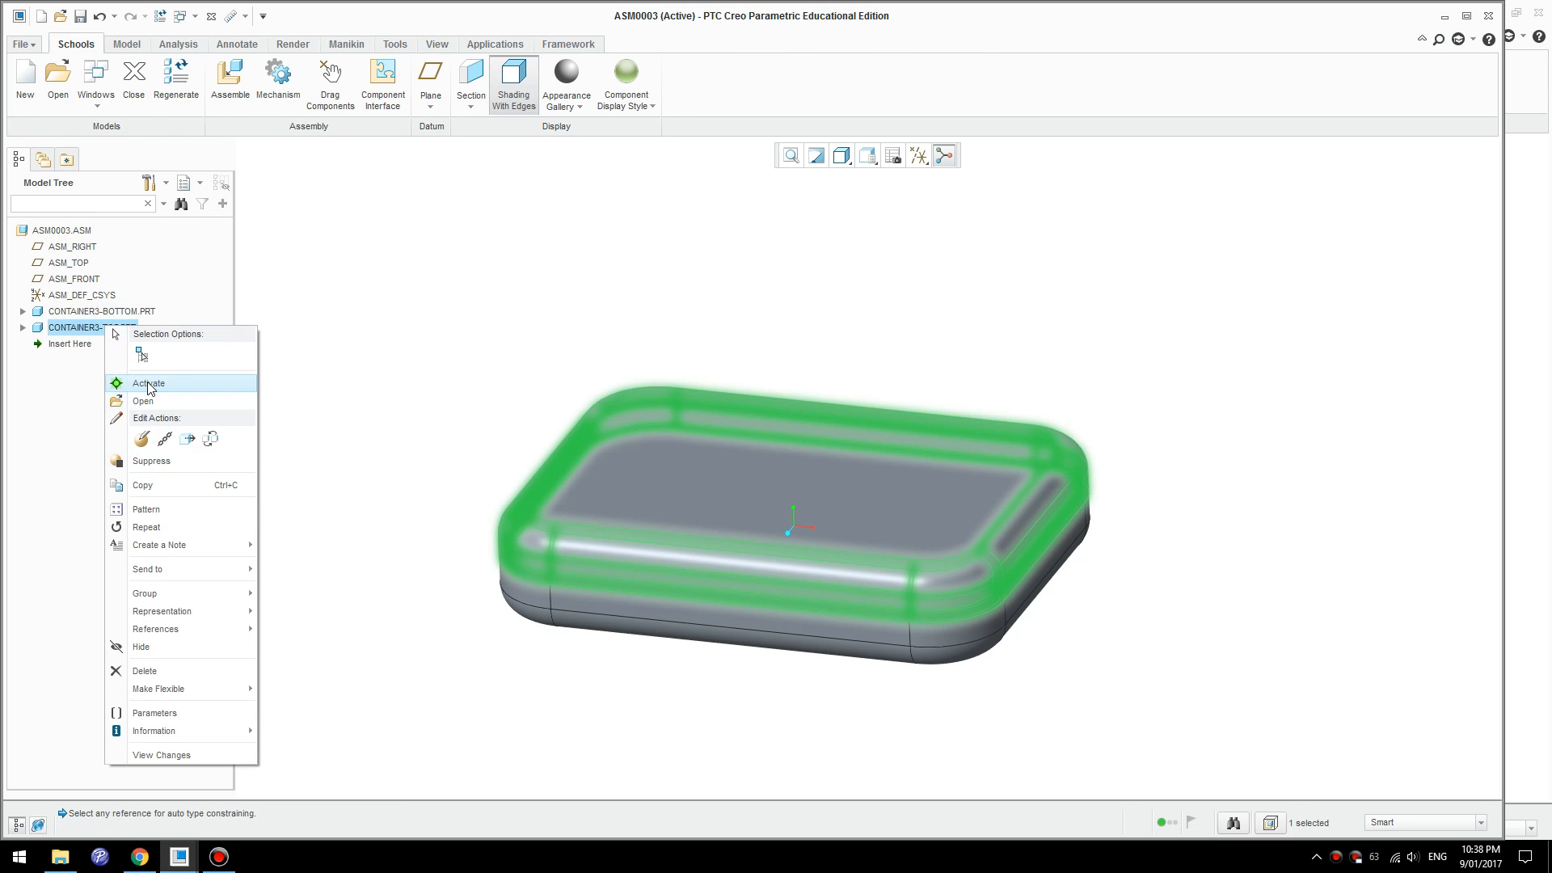
left_click(140, 439)
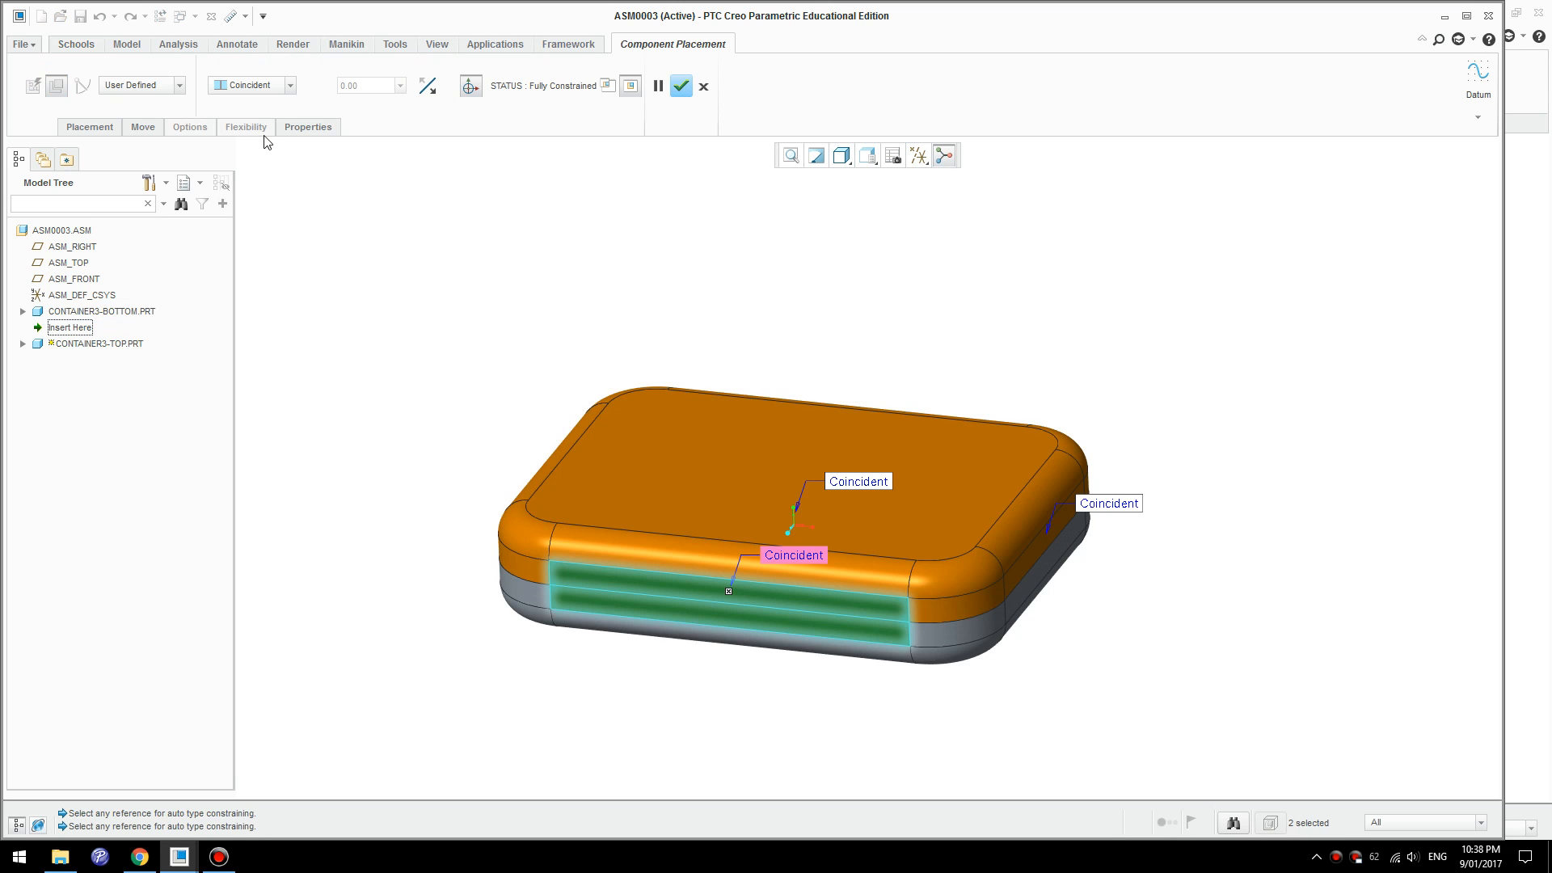
left_click(109, 129)
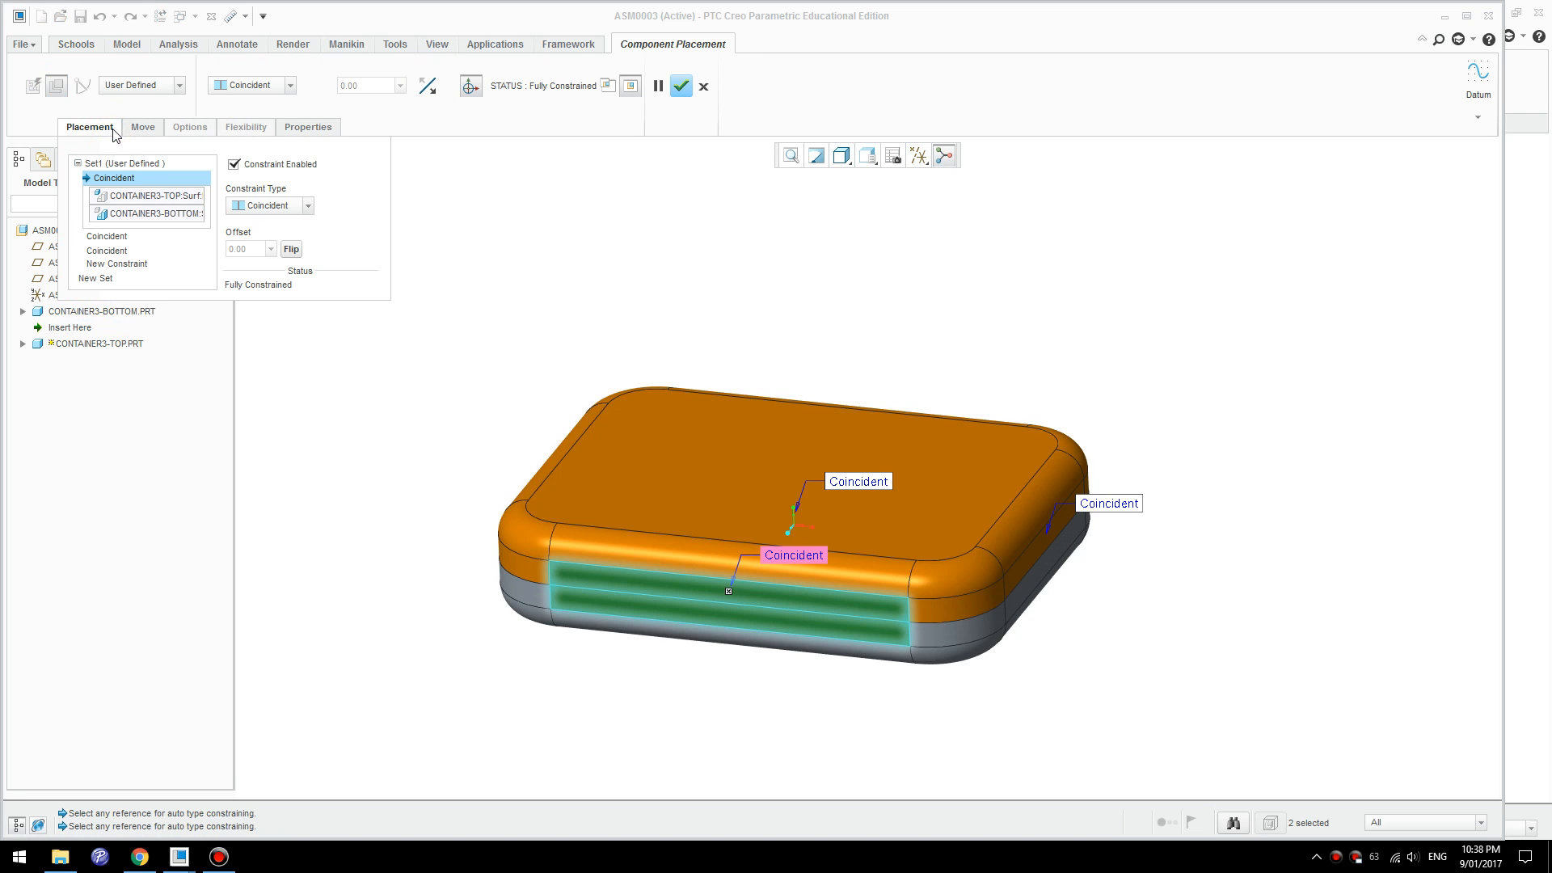
left_click(121, 250)
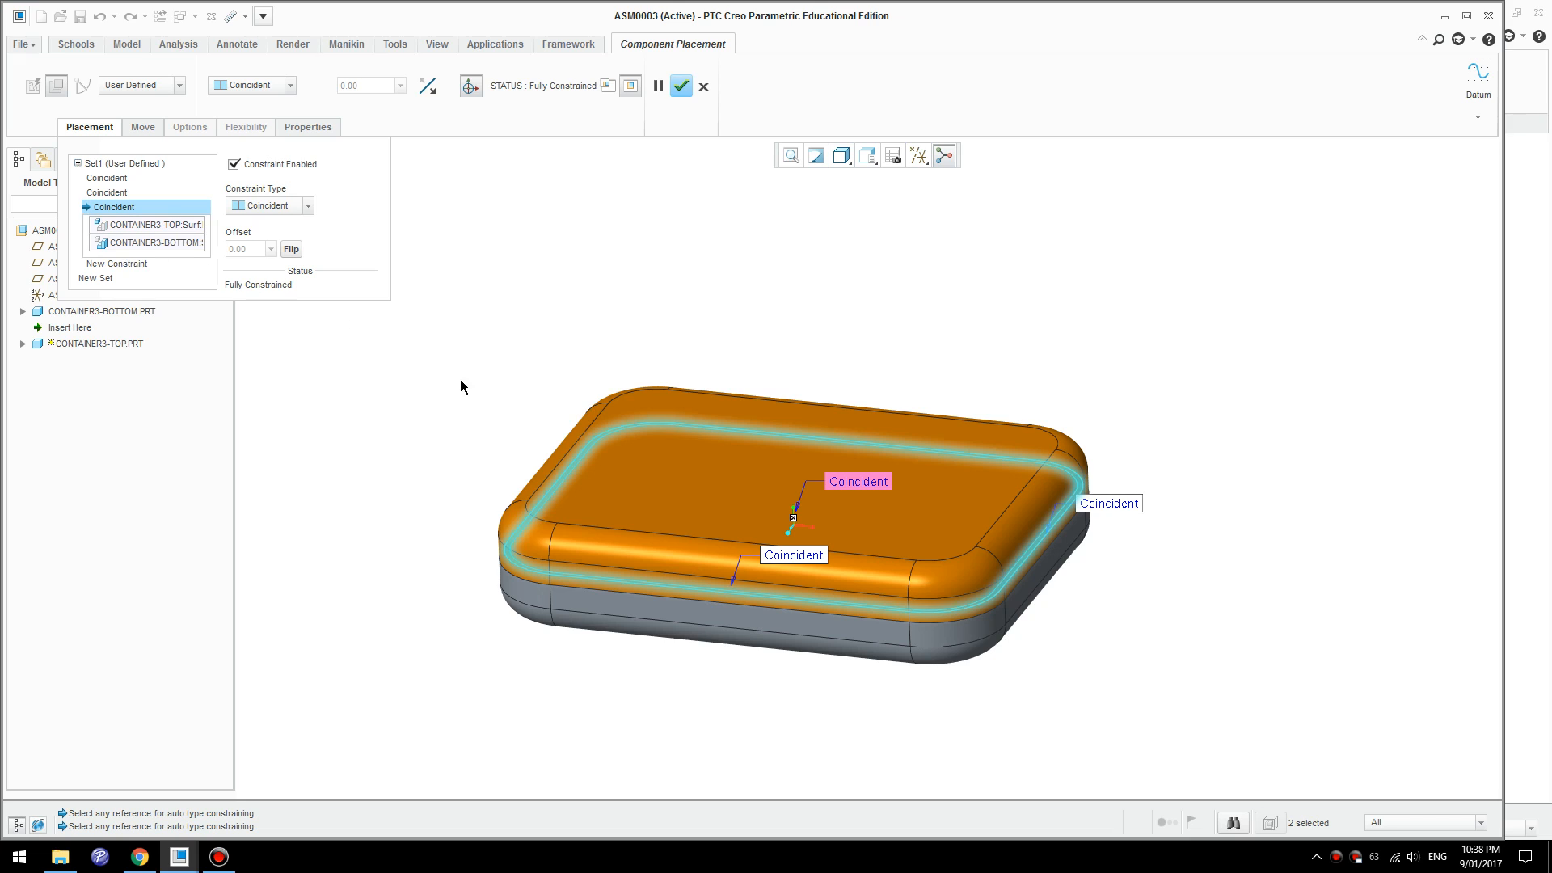
left_click(266, 208)
left_click(266, 220)
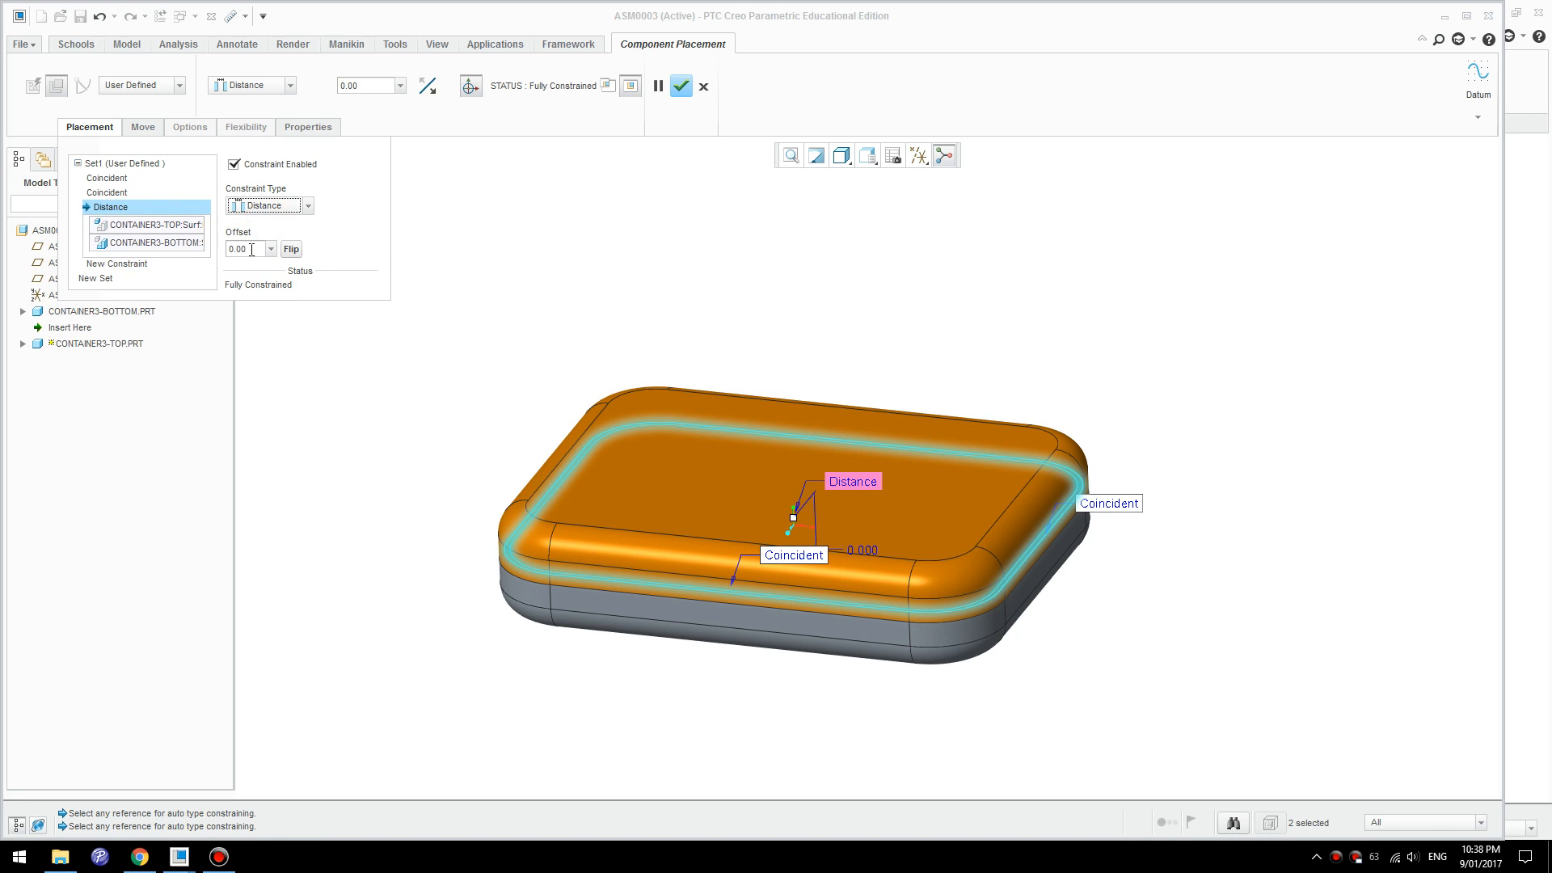
type("20")
key("Return")
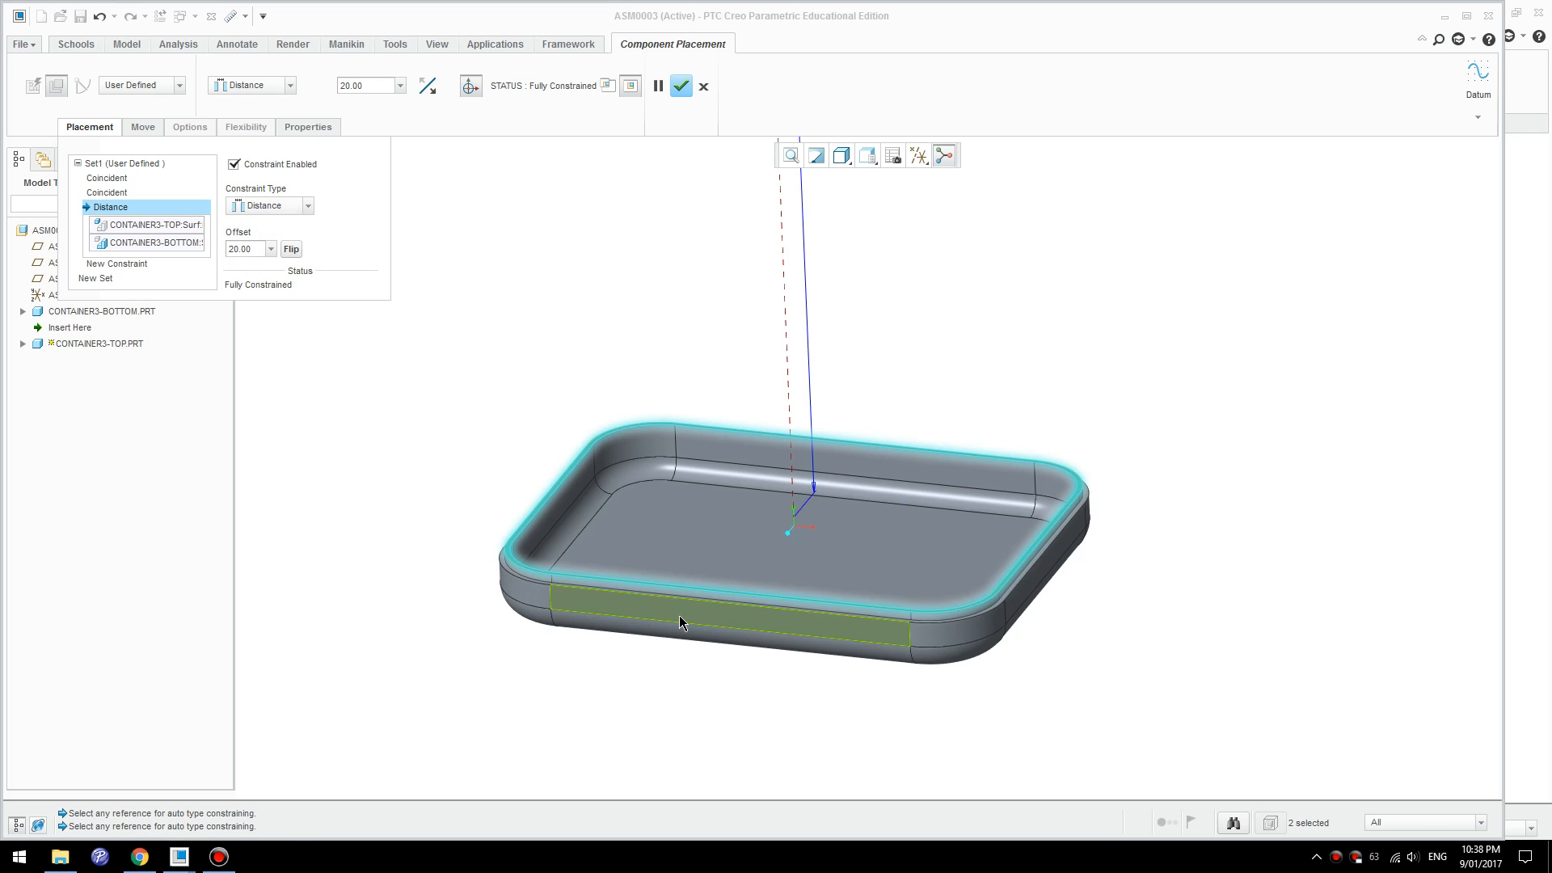
- Lower the top part to a small gap above the bottom part, accept the placement, and inspect the separated halves
scroll(683, 623, "up", 3)
left_click_drag(634, 257, 636, 494)
scroll(639, 497, "up", 3)
left_click(673, 87)
scroll(586, 586, "up", 3)
middle_click_drag(657, 376, 682, 422)
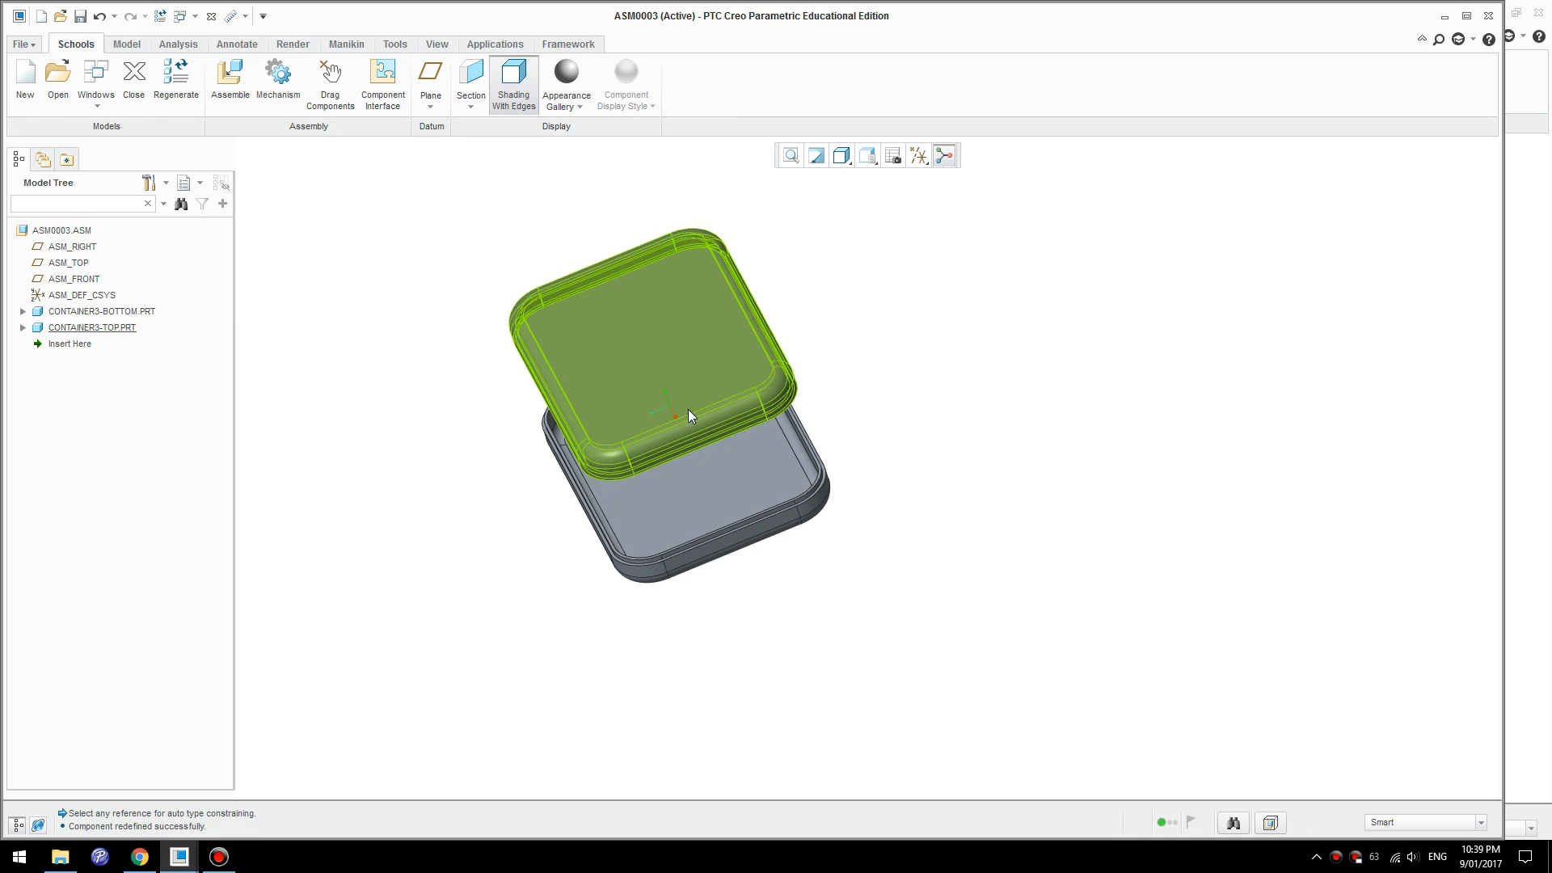
mouse_move(782, 352)
middle_mouse_down()
mouse_move(776, 294)
mouse_move(832, 291)
mouse_move(825, 302)
middle_mouse_up()
scroll(606, 444, "up", 3)
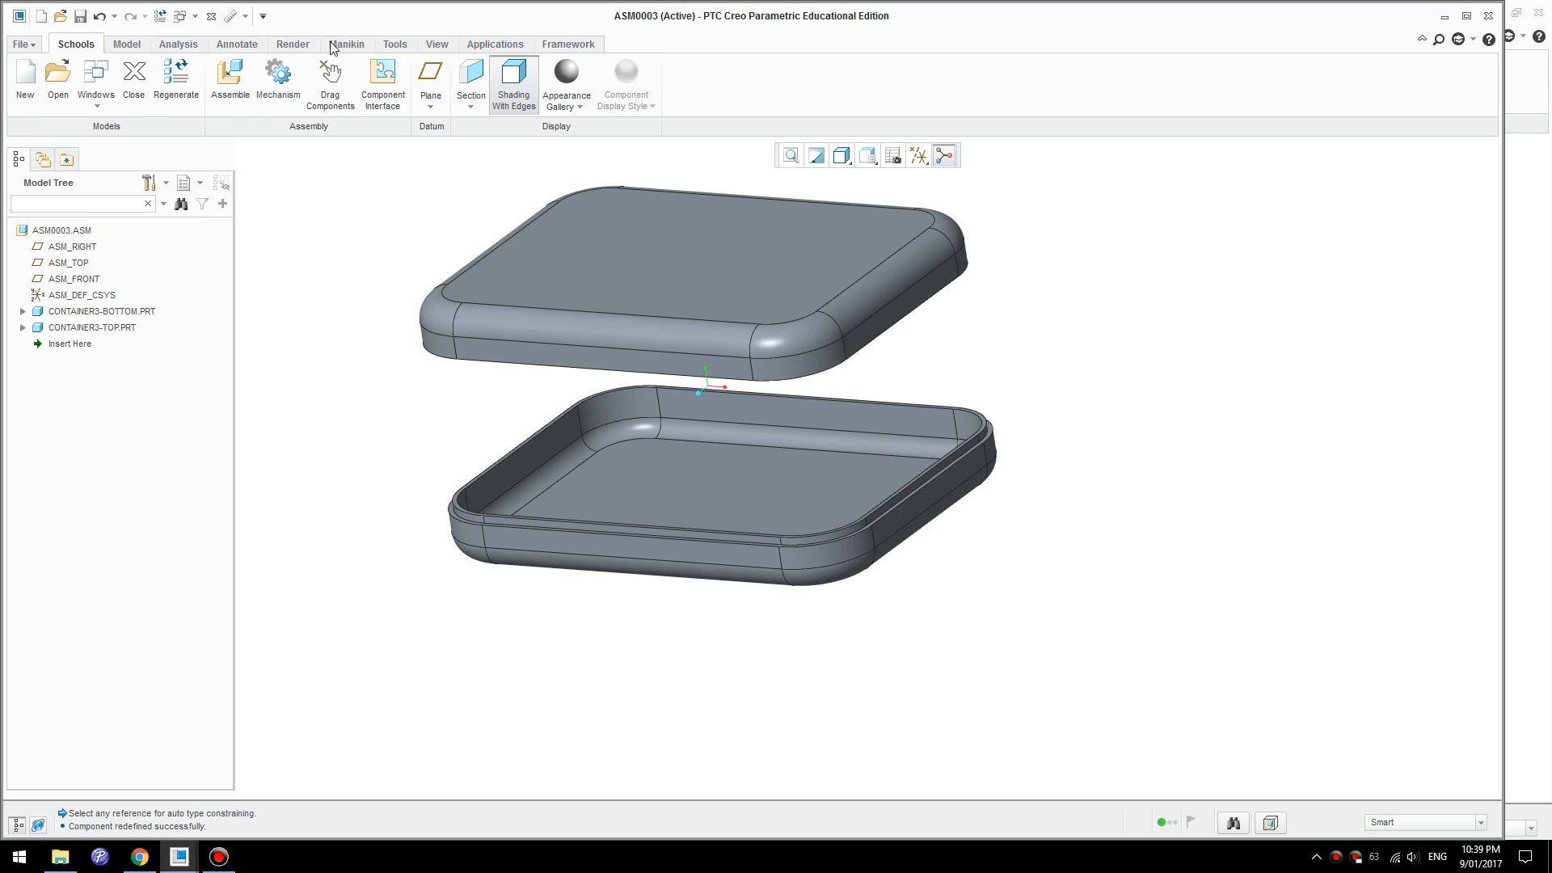
- Switch to the ASM0001.ASM assembly and examine the closed flip container from its hinge side
left_click(195, 16)
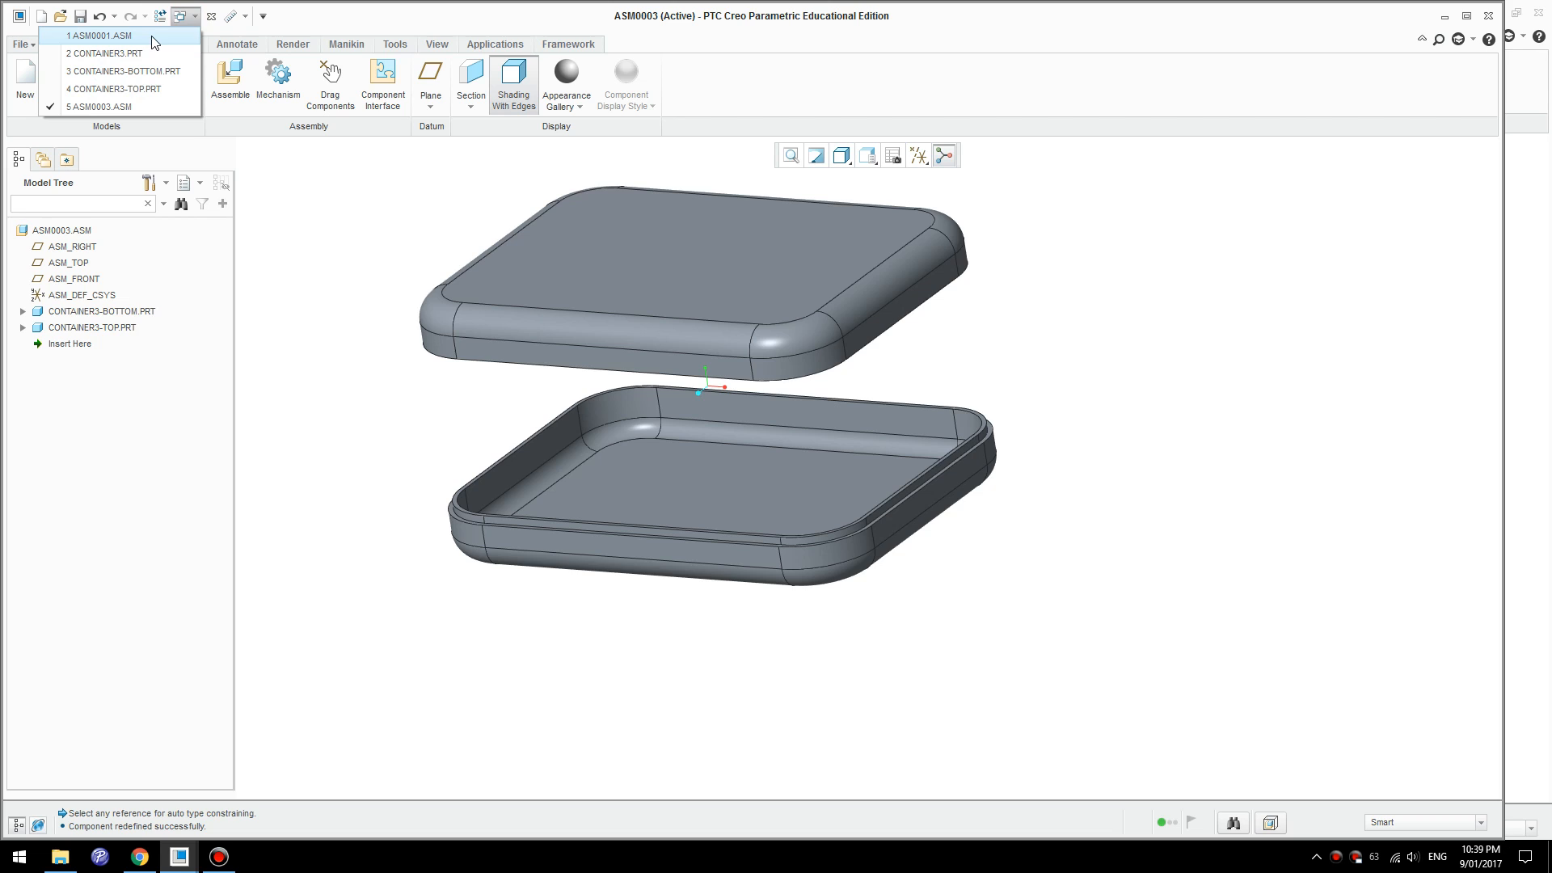
left_click(99, 36)
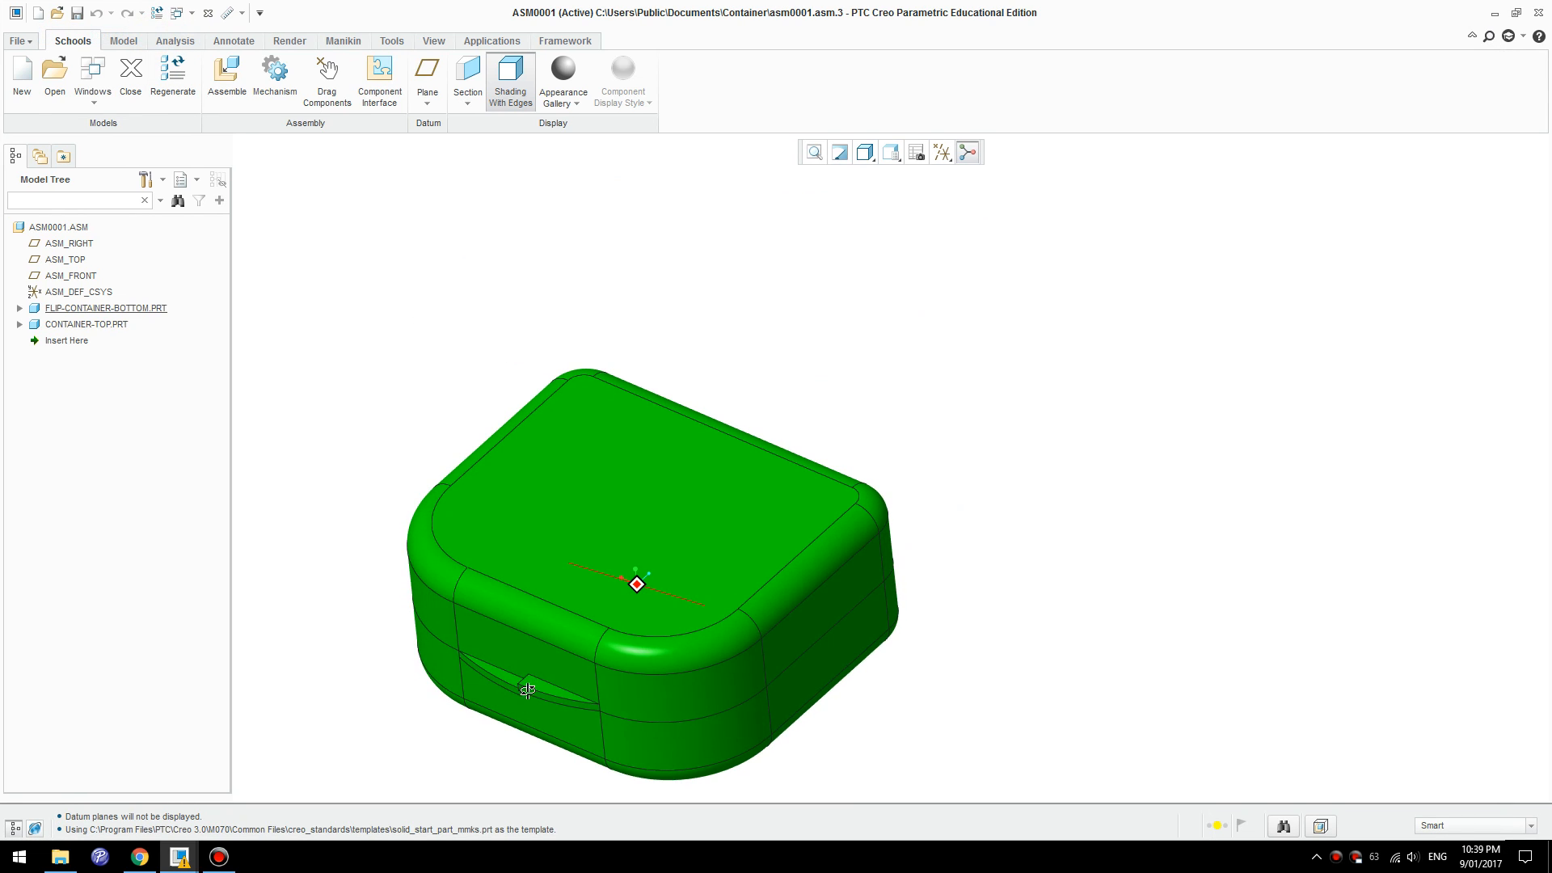
middle_click_drag(405, 742, 580, 629)
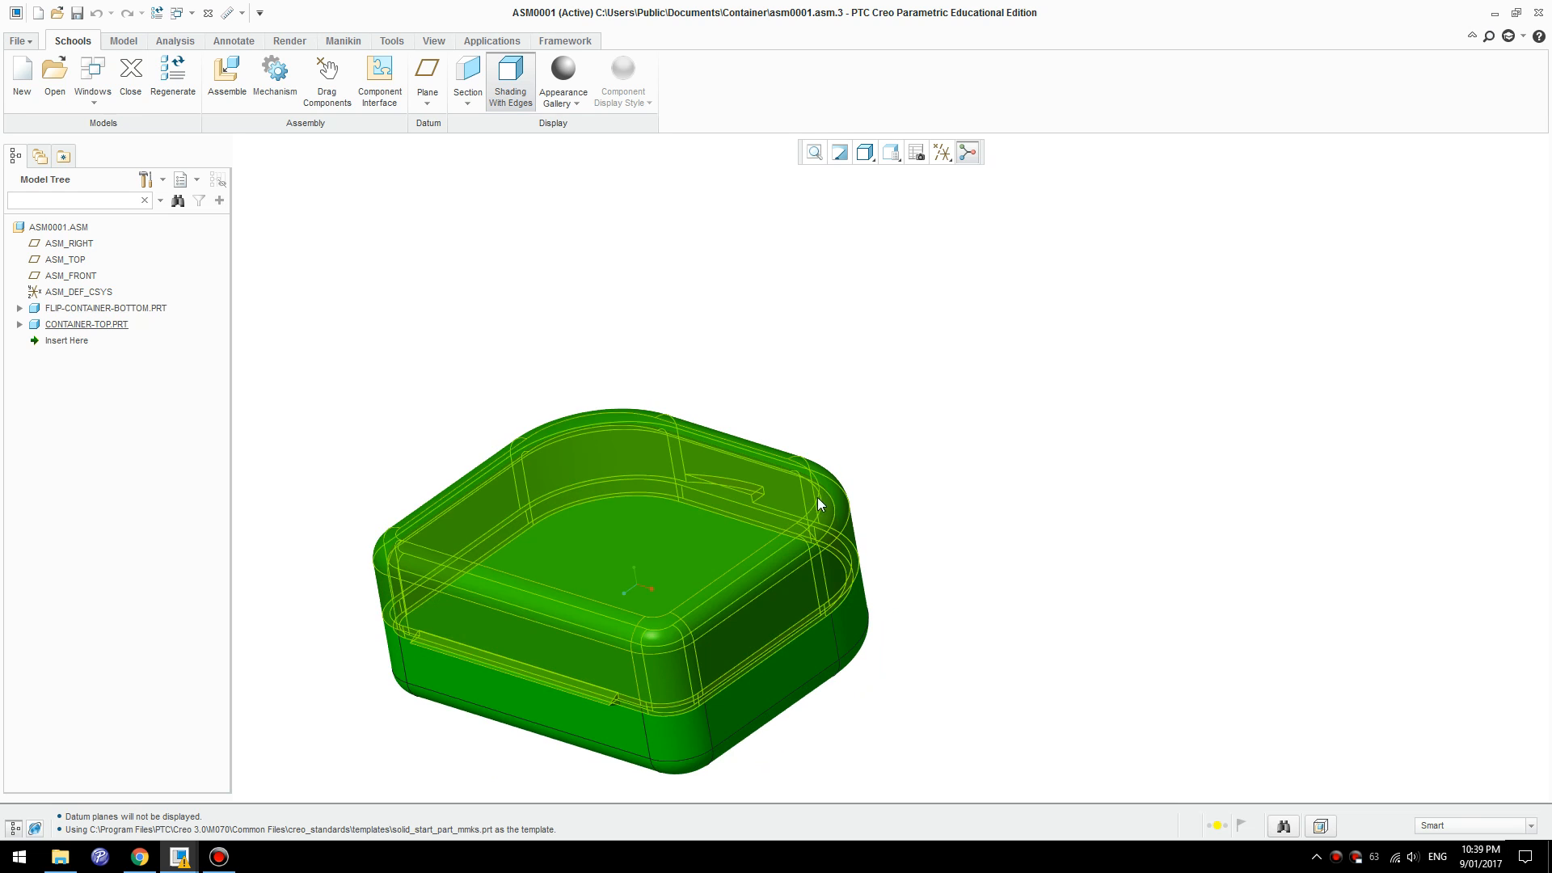
scroll(902, 434, "up", 2)
scroll(971, 503, "down", 2)
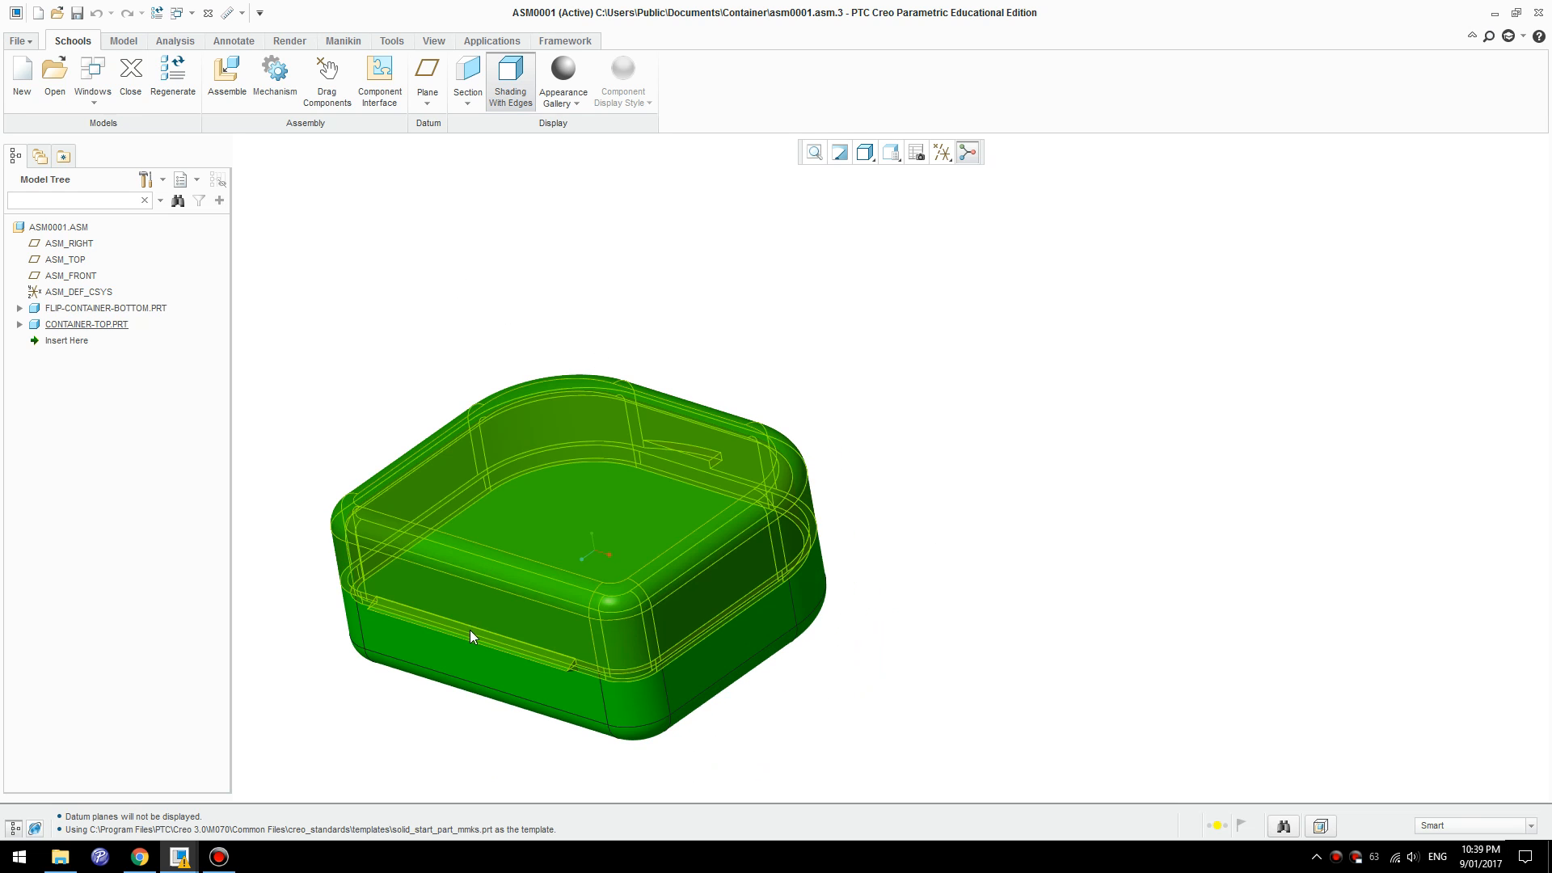
- Use Drag Components to display Snapshot1 with the flip container's halves swung apart, and finish the drag session
left_click(326, 79)
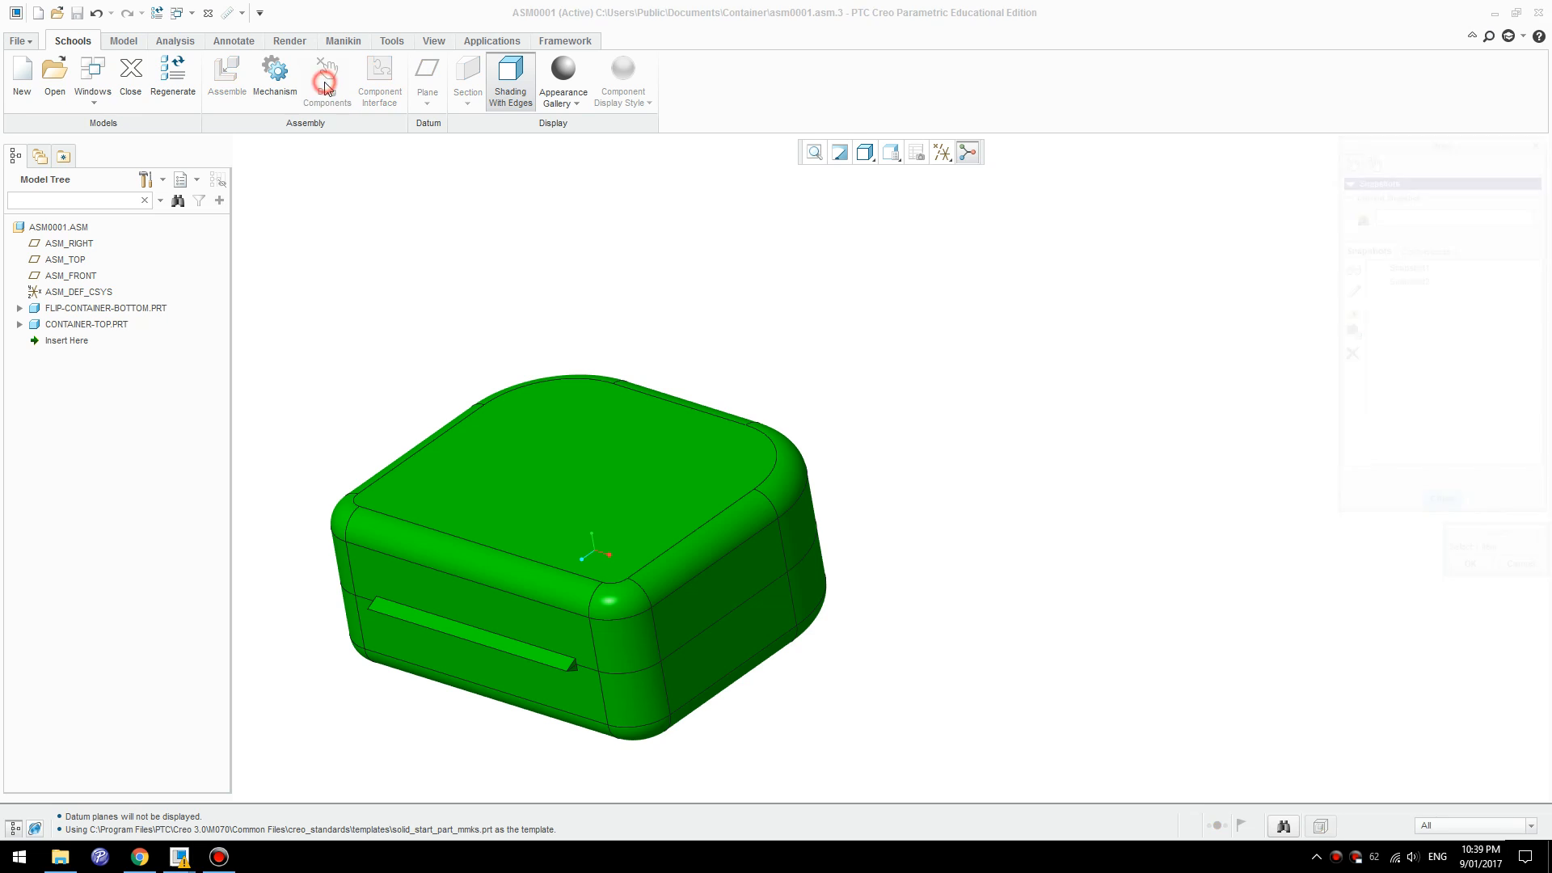
left_click(1415, 267)
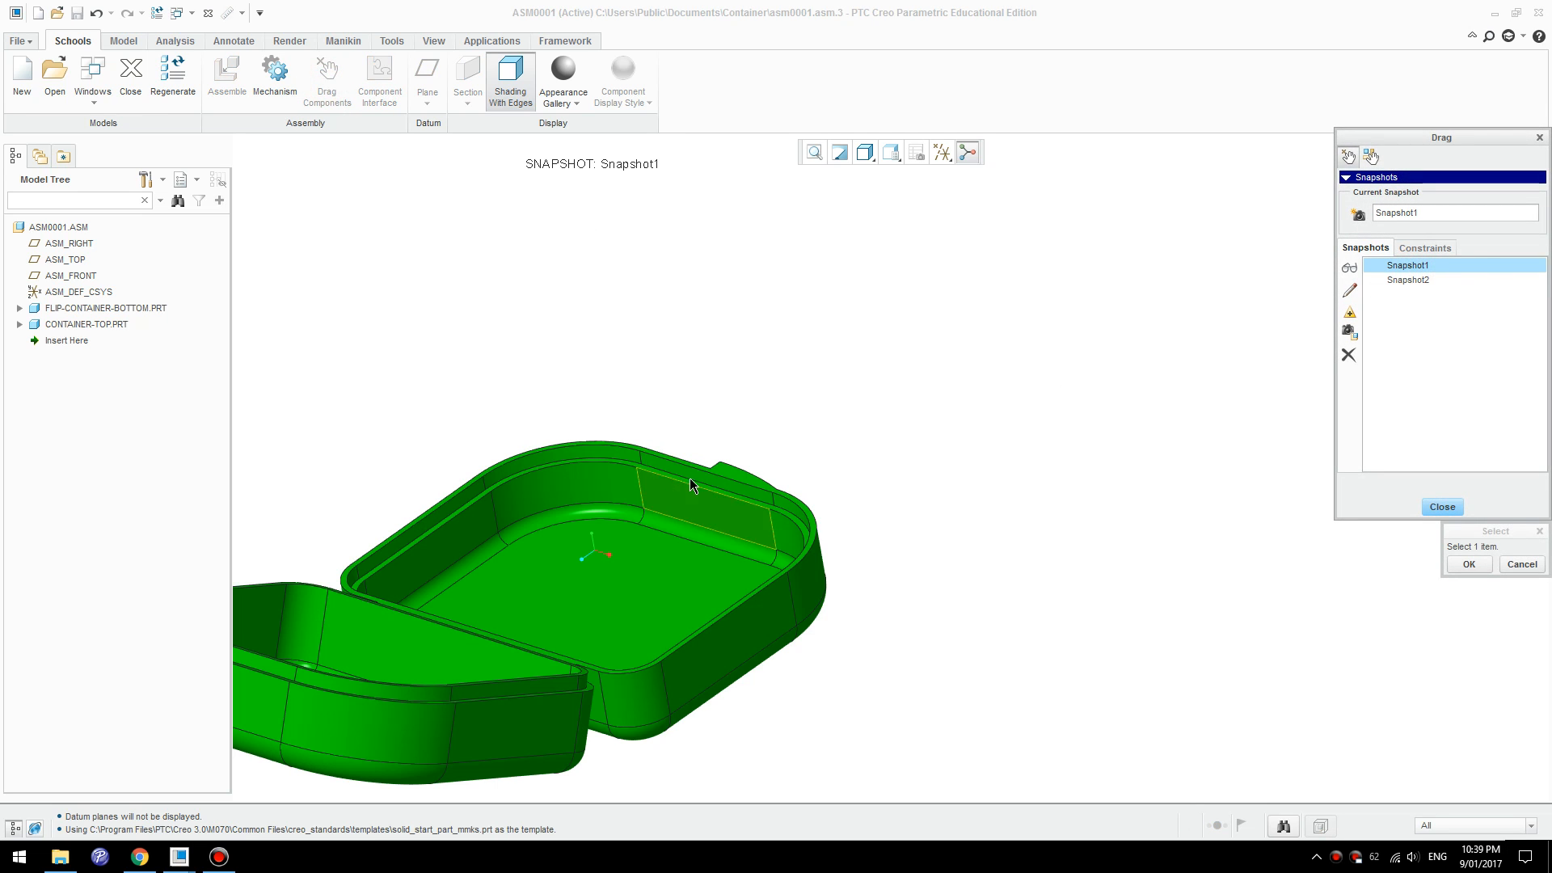
scroll(721, 423, "up", 2)
left_click(679, 497)
scroll(643, 483, "down", 3)
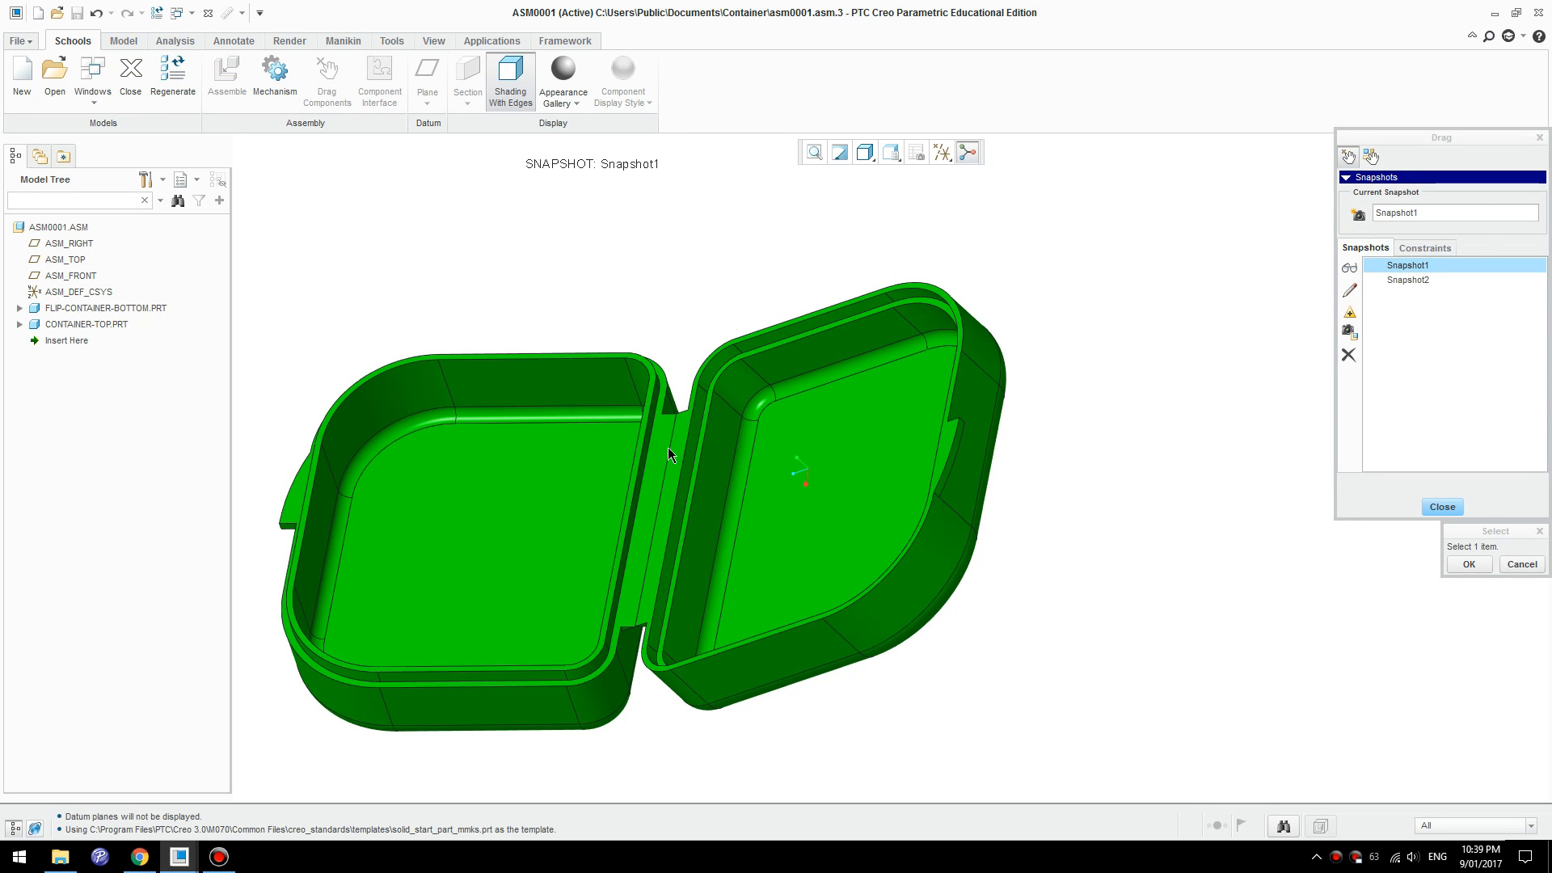
left_click(1442, 507)
- Examine the opened container's inner walls, mating rims and hinge up close, and narrow the model tree to enlarge the graphics area
mouse_move(733, 536)
middle_mouse_down()
mouse_move(832, 502)
mouse_move(832, 437)
mouse_move(809, 523)
middle_mouse_up()
scroll(1246, 549, "down", 2)
middle_click_drag(1050, 604, 1366, 591, "shift")
scroll(1367, 590, "up", 1)
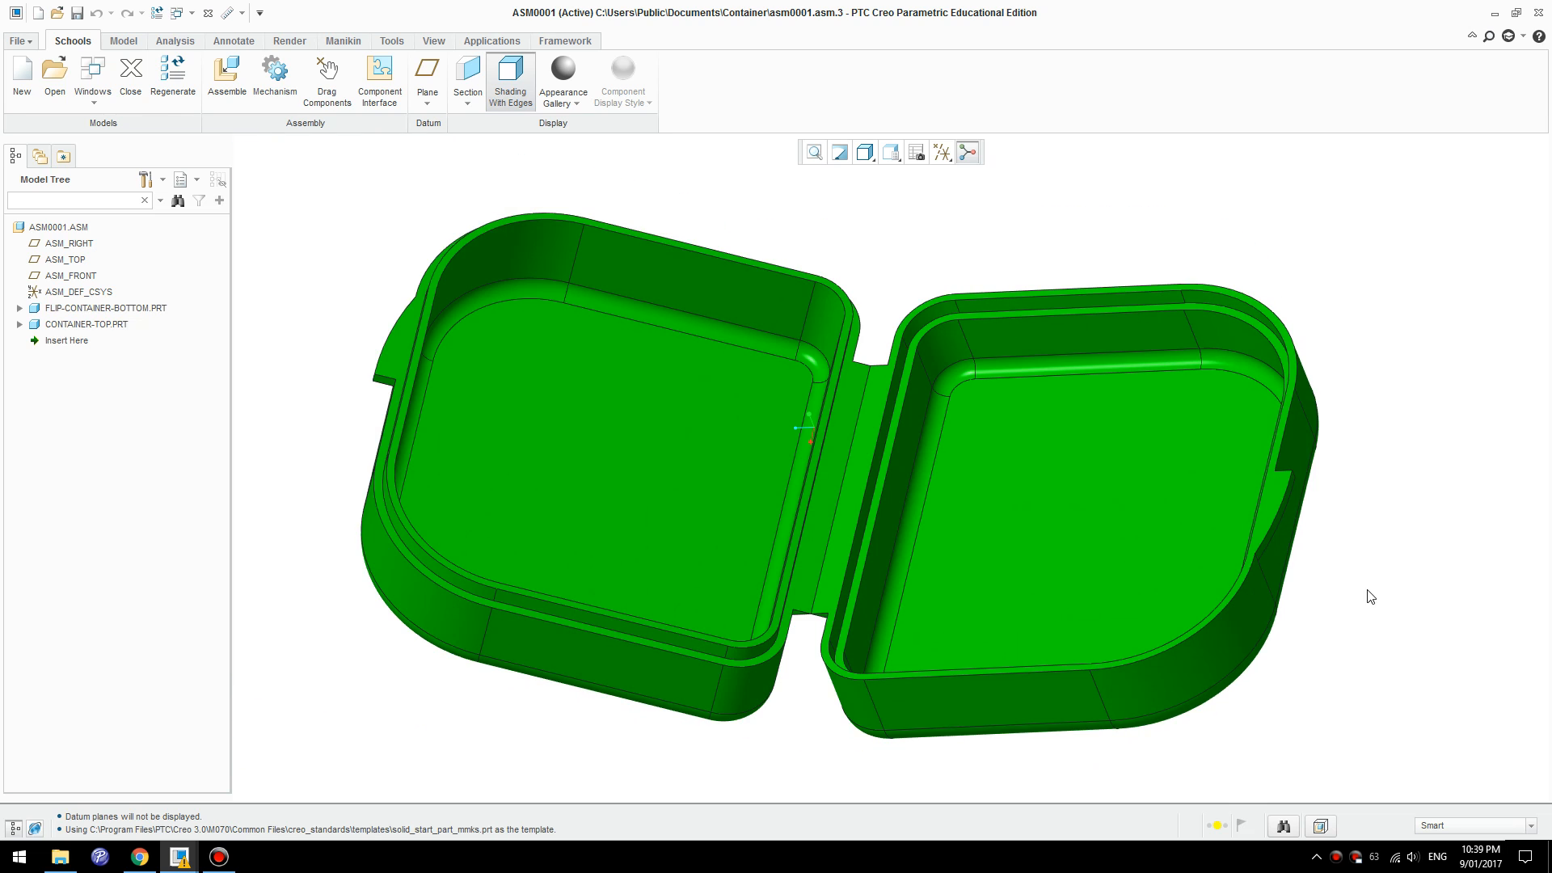
scroll(532, 478, "down", 2)
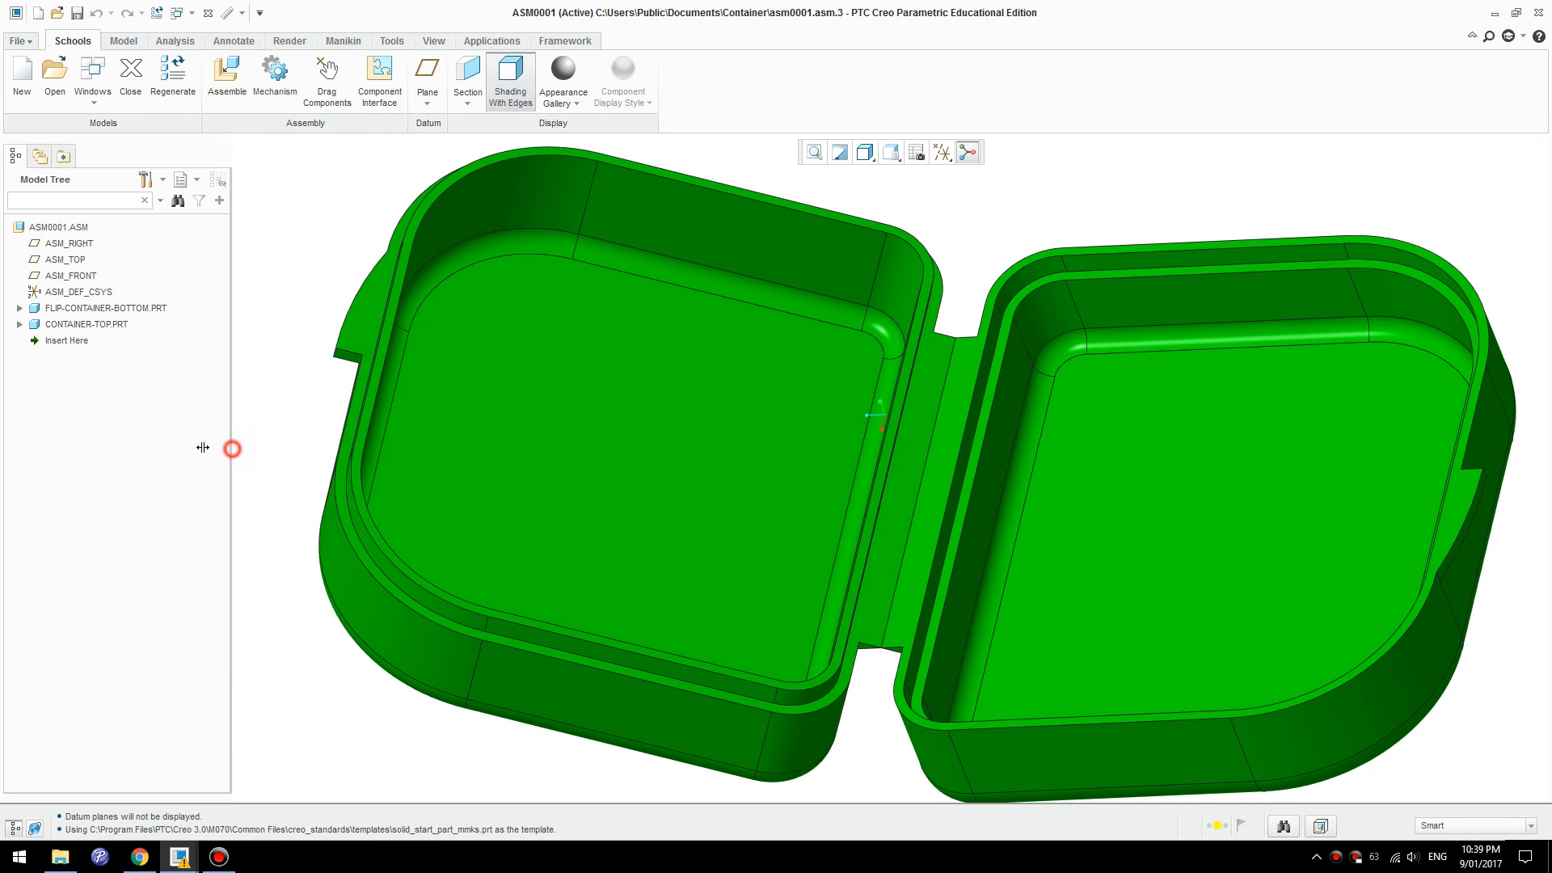
left_click_drag(203, 447, 171, 454)
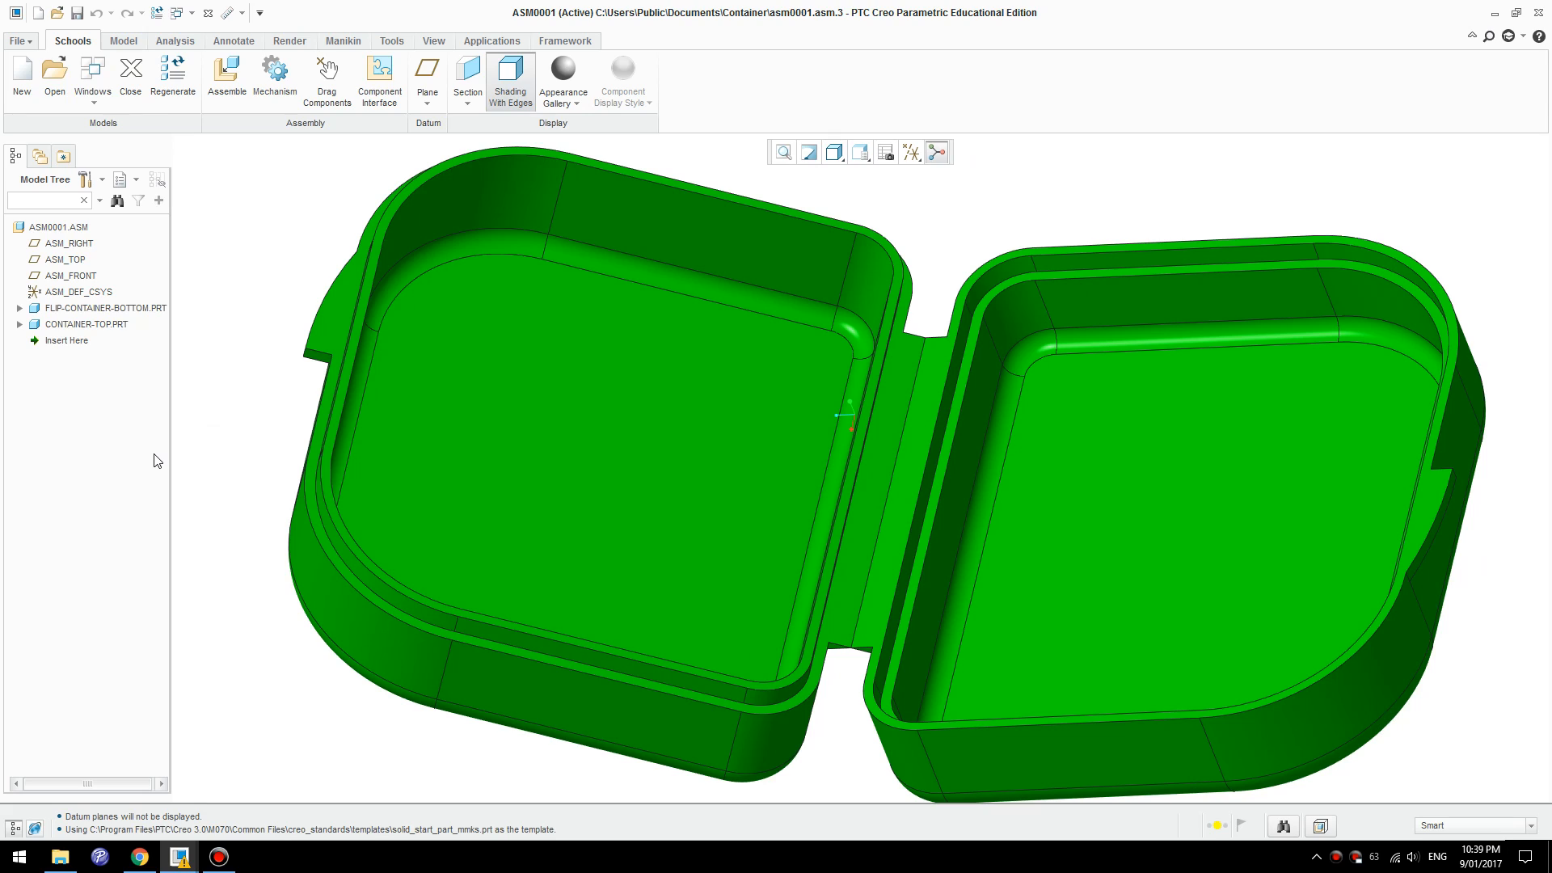